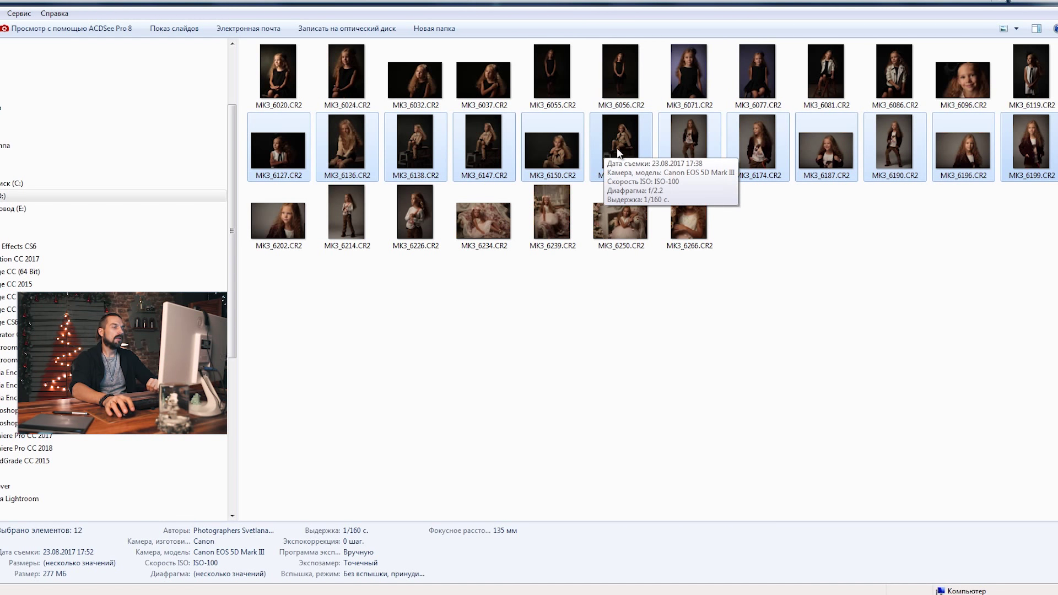
Drag the twelve selected CR2 portraits from Explorer into Lightroom's Import dialog.
mouse_move(628, 142)
mouse_down()
mouse_move(239, 585)
mouse_move(447, 100)
mouse_up()
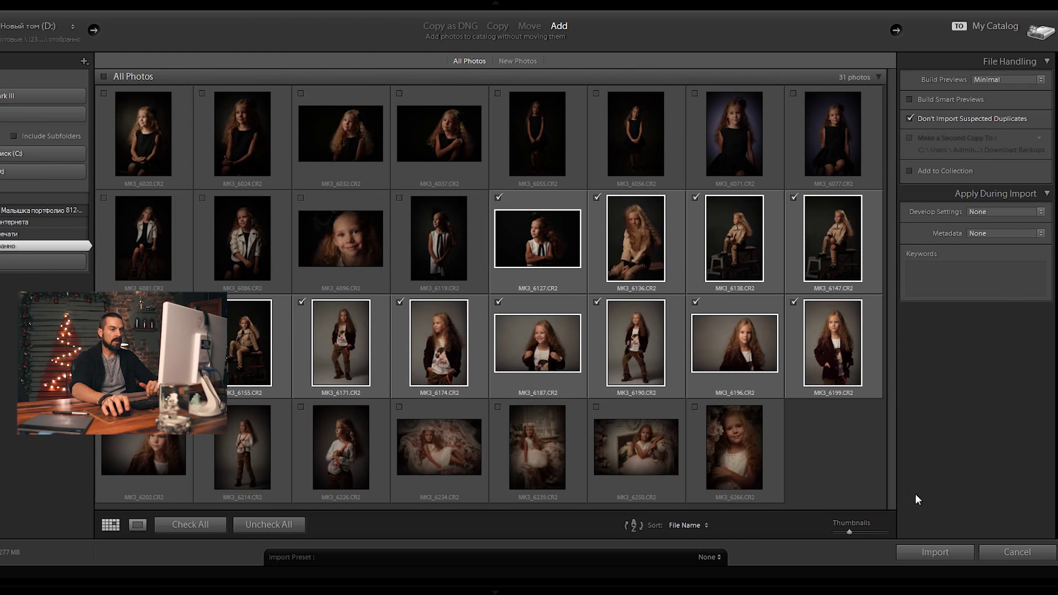
Import the twelve checked portraits and open MK3_6127.CR2 in the Develop module.
click(933, 552)
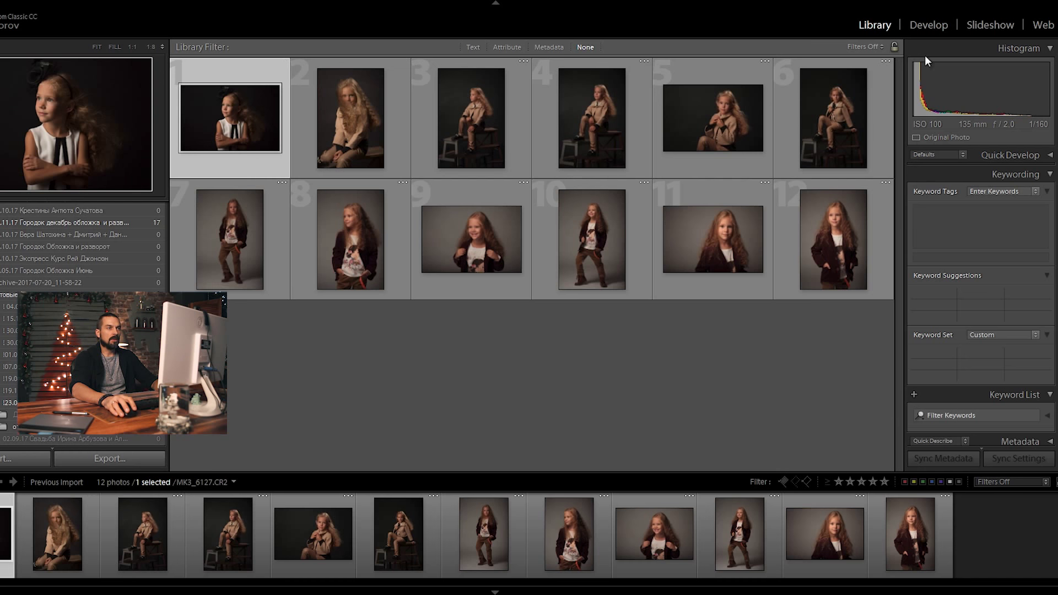
click(932, 28)
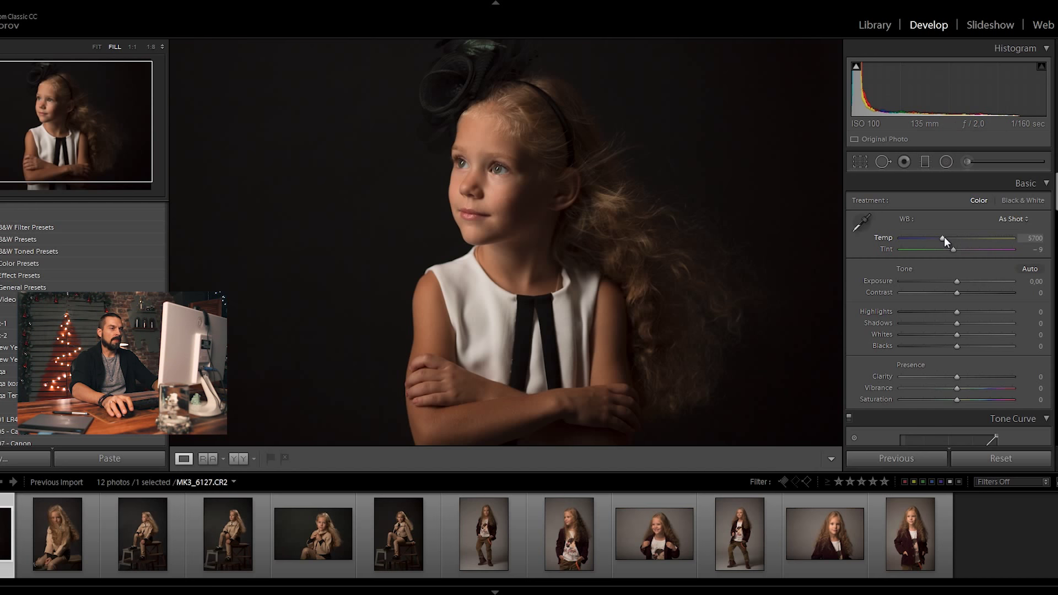
mouse_move(943, 237)
mouse_down()
mouse_move(968, 239)
mouse_move(908, 241)
mouse_move(989, 249)
mouse_move(935, 253)
mouse_move(955, 253)
mouse_up()
double_click(906, 238)
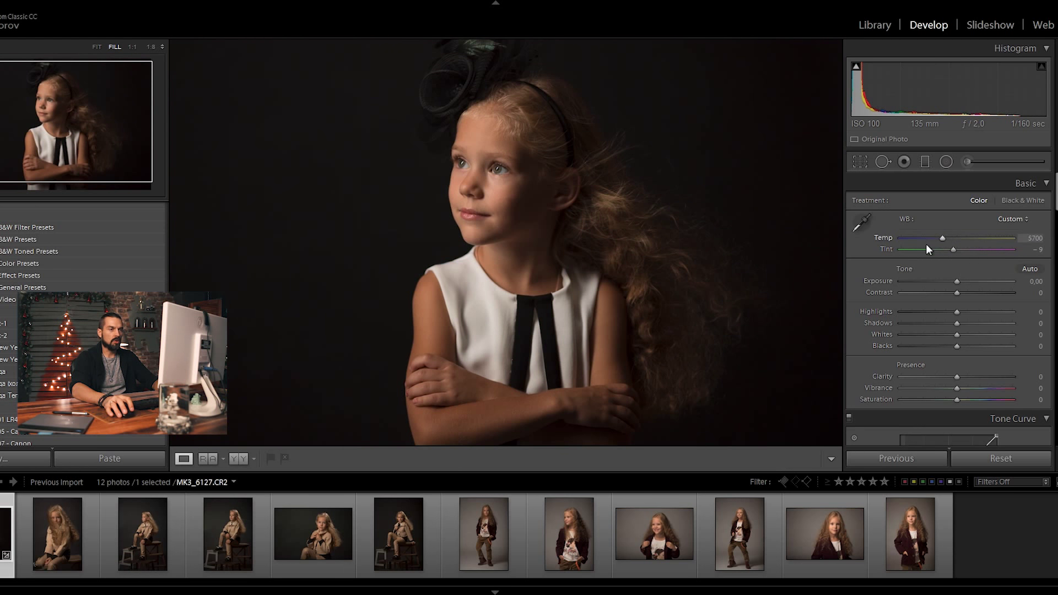
click(864, 225)
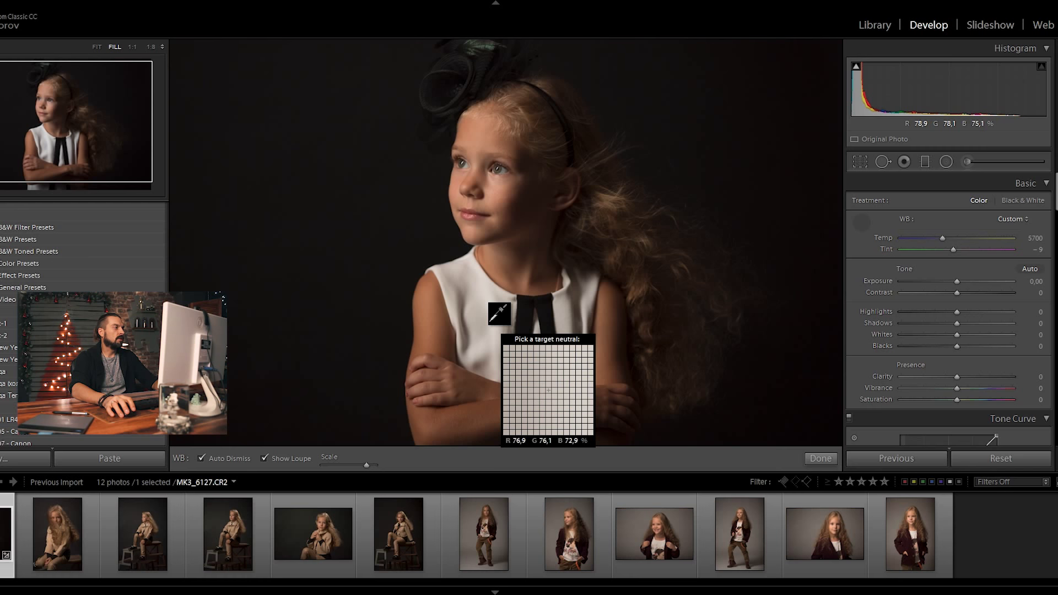
key(Escape)
key(w)
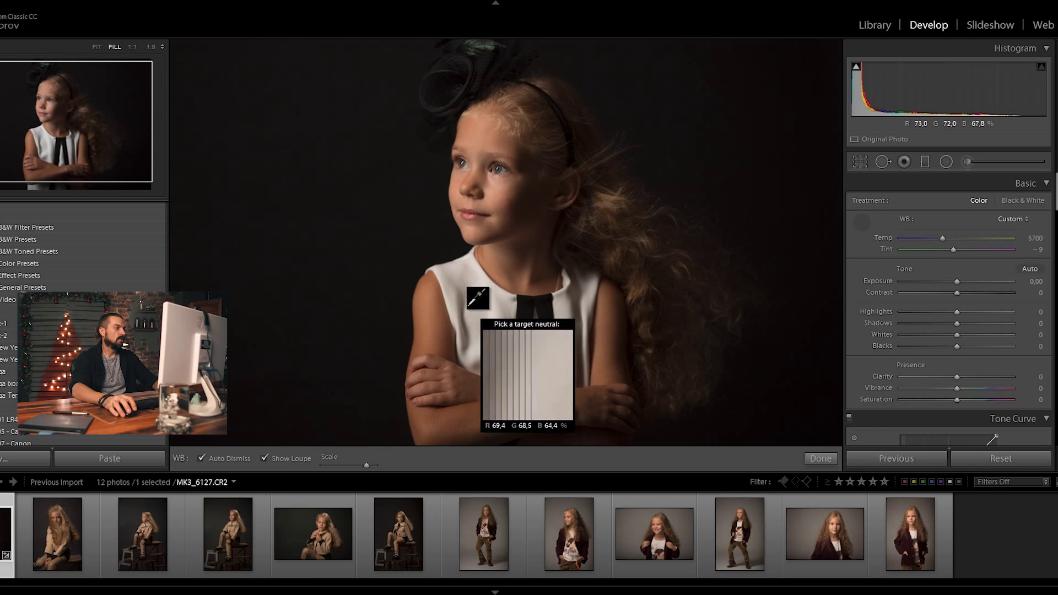
click(467, 331)
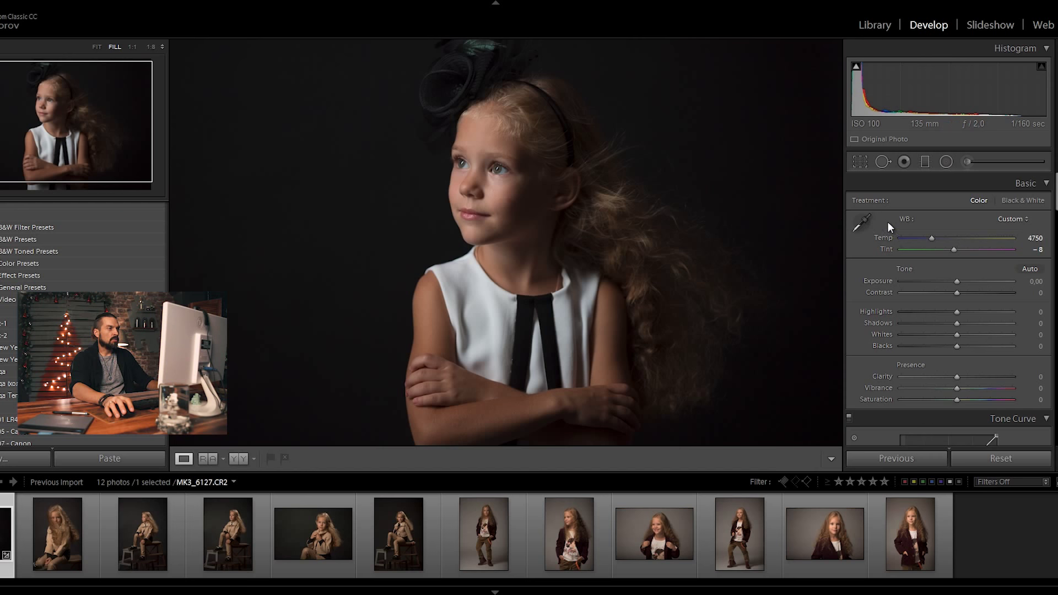
key(ctrl+z)
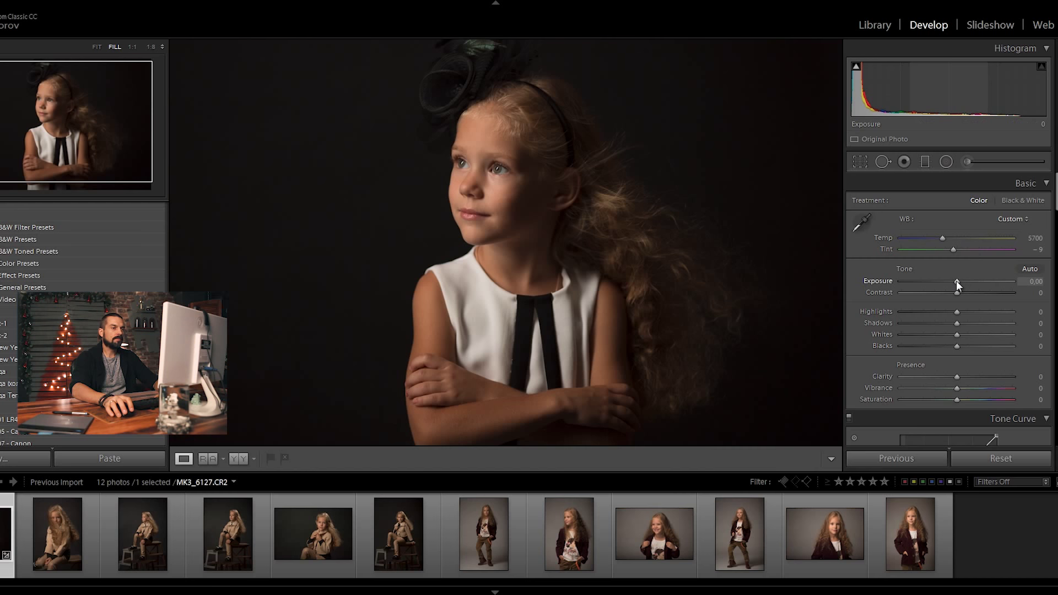
Set Exposure to +0.16 and Contrast to +6, nudging Highlights up to +18.
drag(957, 281, 959, 280)
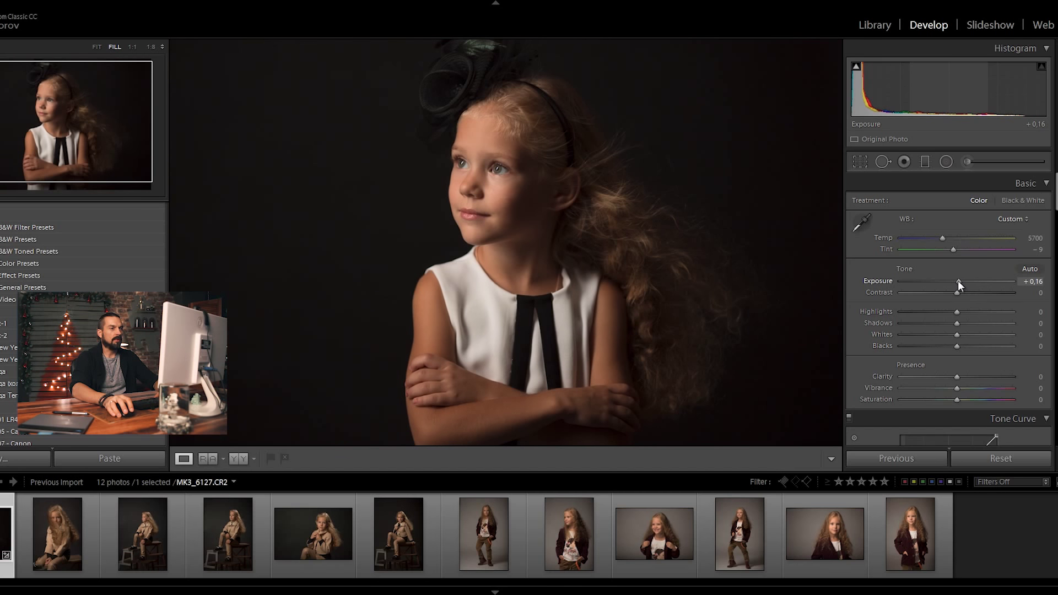
drag(957, 293, 899, 290)
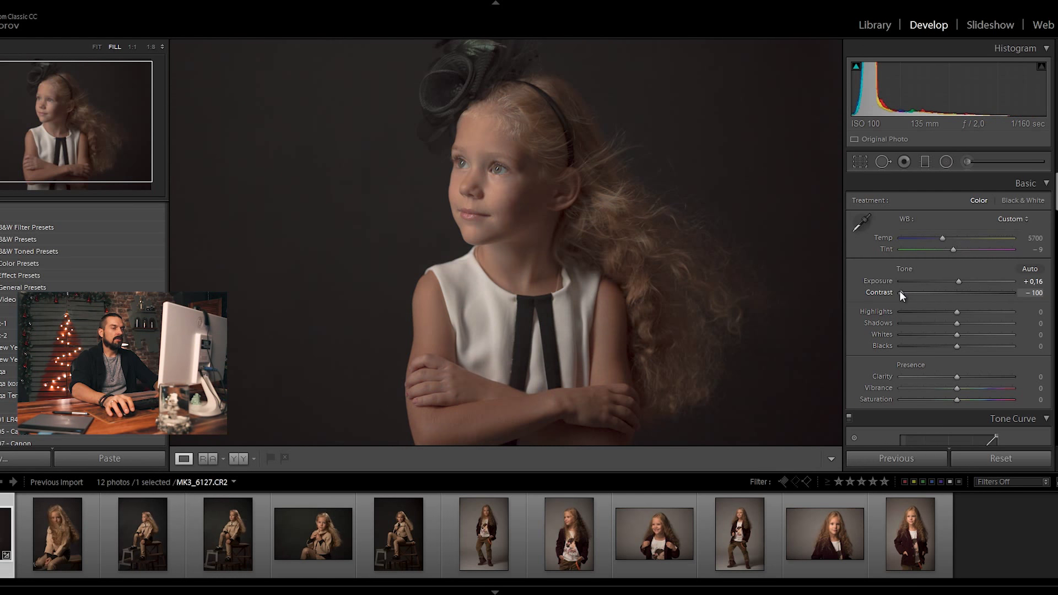
click(913, 292)
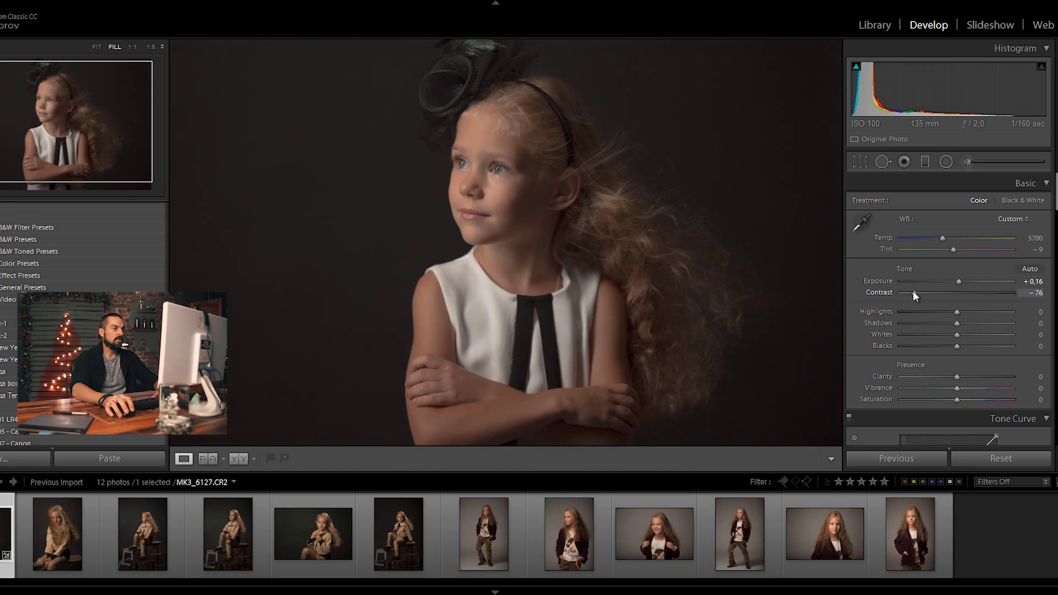
drag(913, 292, 986, 292)
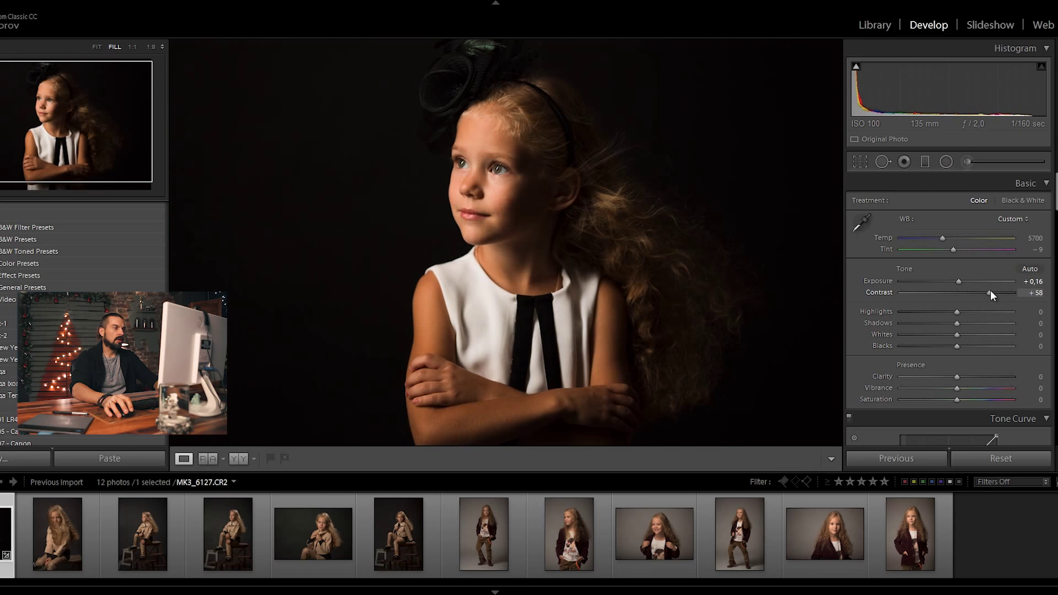
drag(987, 292, 982, 293)
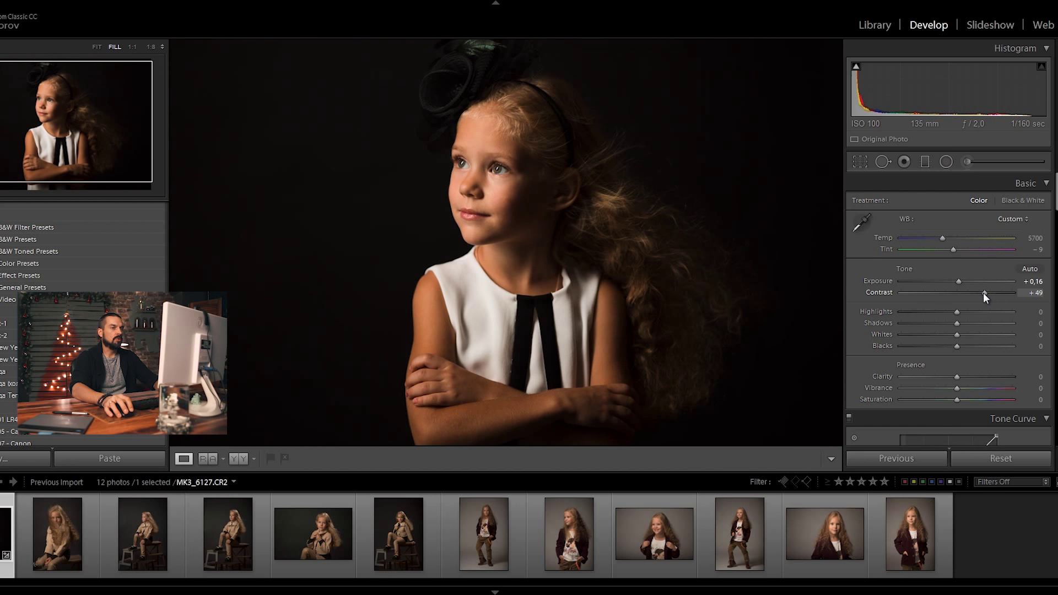
drag(945, 291, 962, 293)
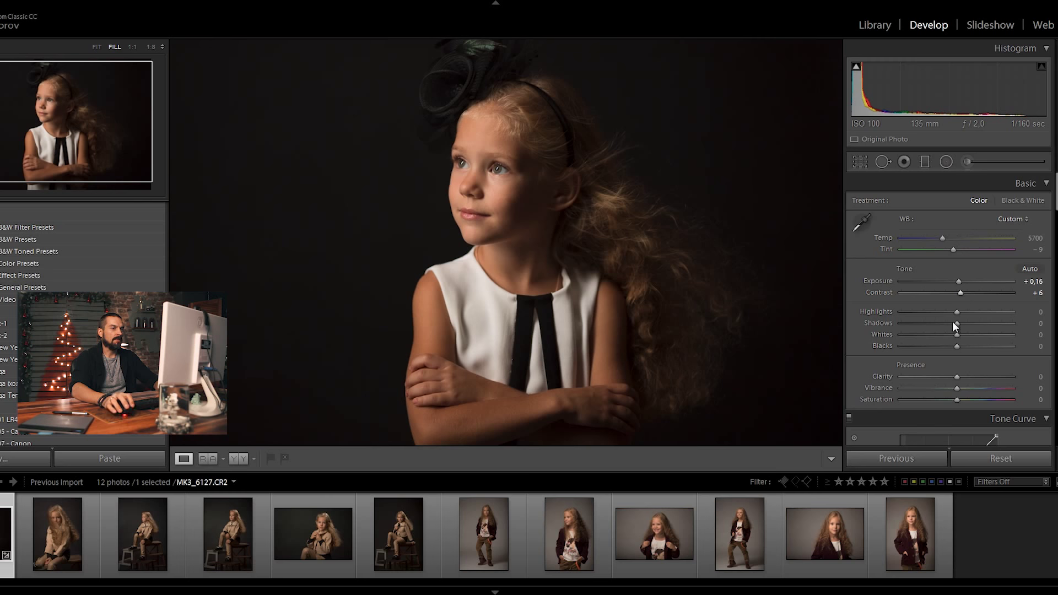
mouse_move(957, 312)
mouse_down()
mouse_move(917, 310)
mouse_move(967, 312)
mouse_up()
Zoom to 1:1 on the girl's eyes and pull Highlights down to about +4.
click(530, 169)
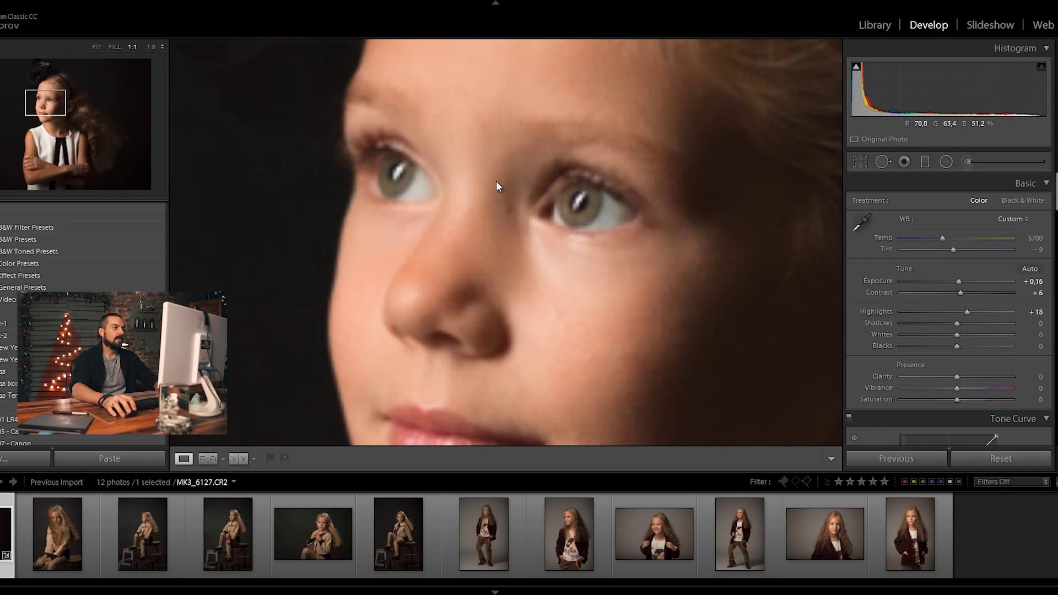
drag(511, 182, 551, 199)
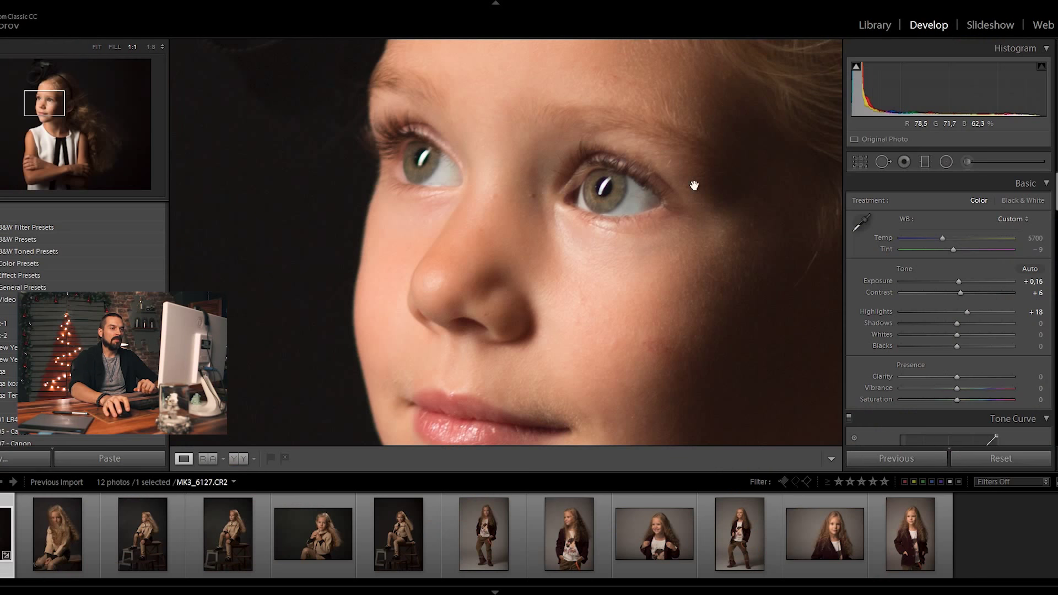
mouse_move(968, 312)
mouse_down()
mouse_move(928, 312)
mouse_move(962, 312)
mouse_up()
scroll(949, 309, down, 2)
scroll(949, 309, down, 2)
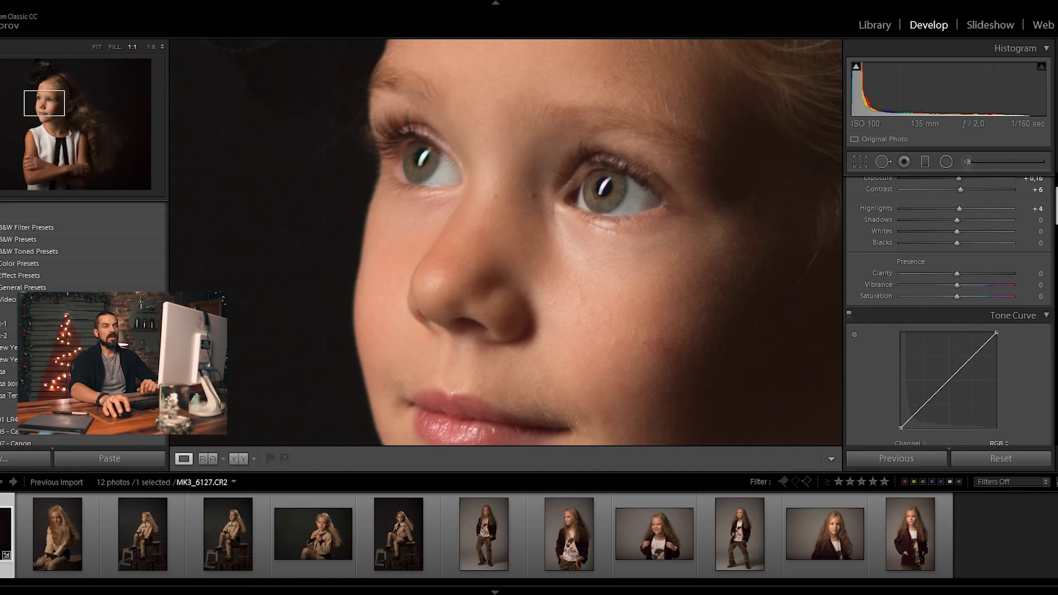
scroll(949, 309, up, 3)
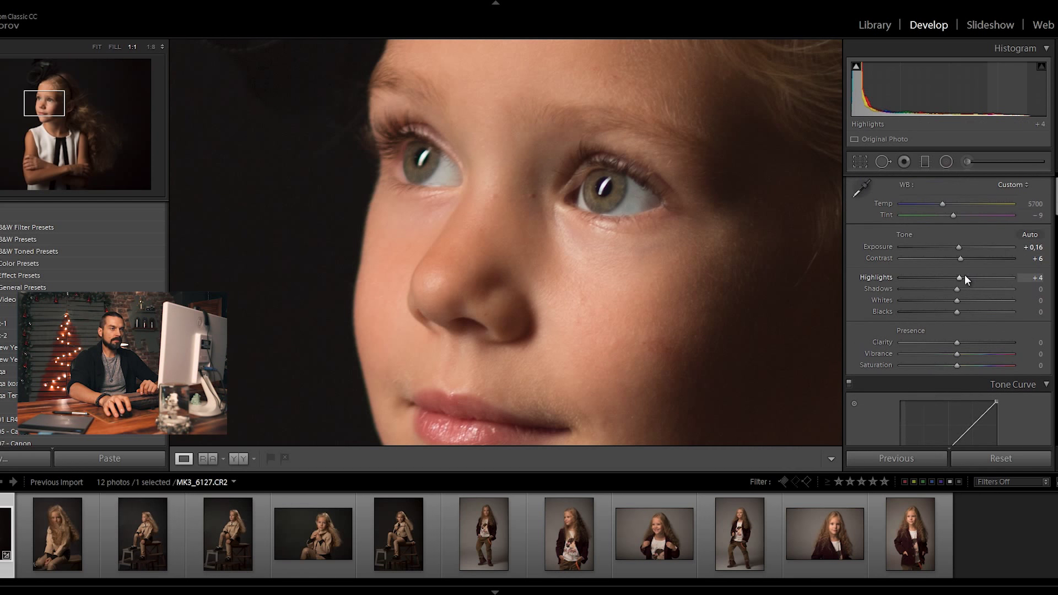
Set Shadows to −10, Whites to +5 and Blacks near zero at +2.
drag(957, 289, 965, 288)
drag(736, 301, 578, 246)
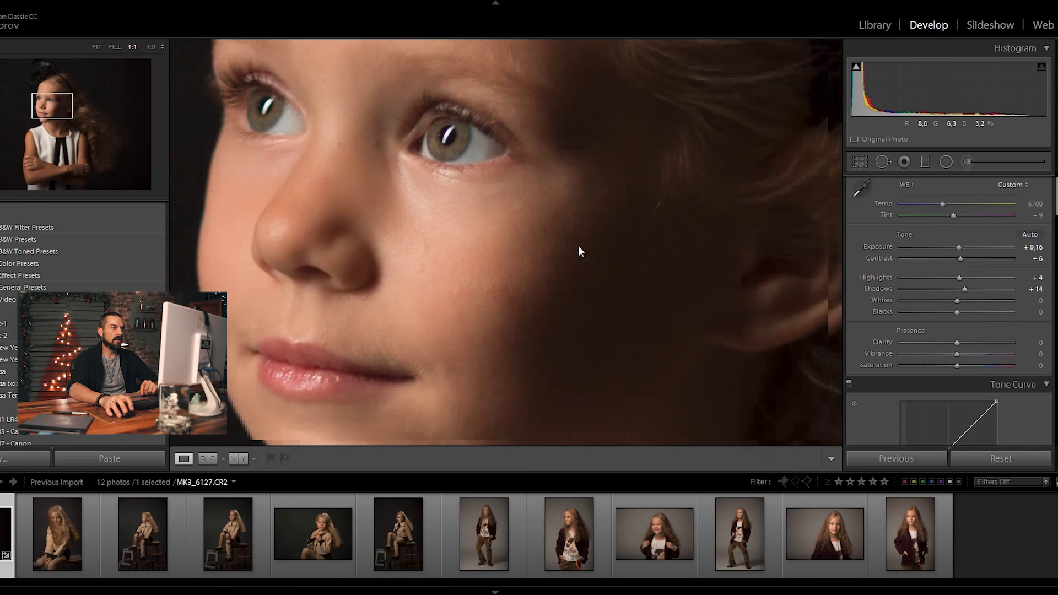
mouse_move(965, 289)
mouse_down()
mouse_move(1020, 289)
mouse_move(889, 290)
mouse_move(957, 290)
mouse_up()
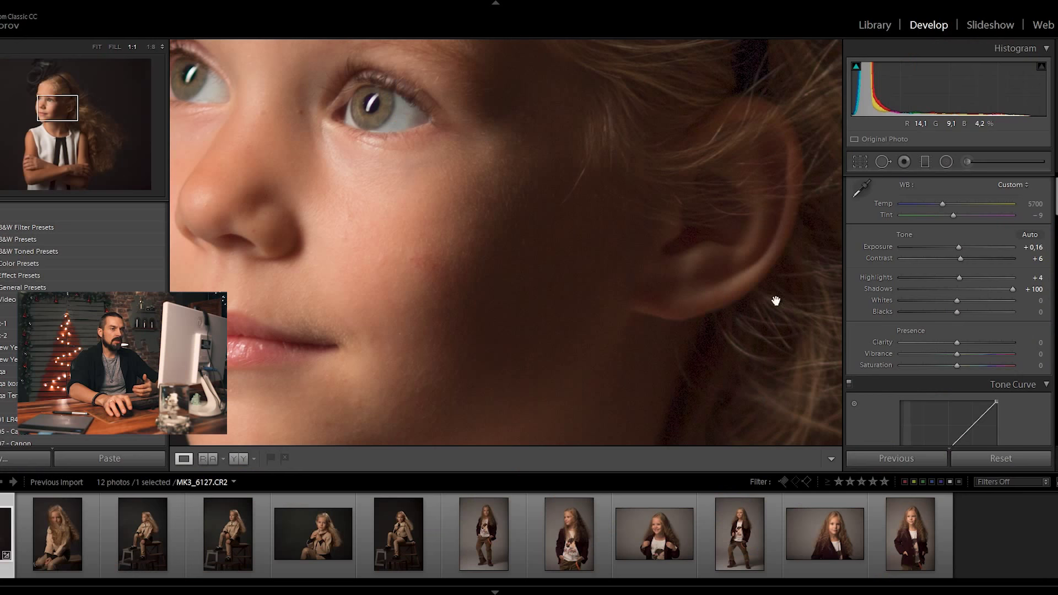
mouse_move(972, 290)
mouse_down()
mouse_move(940, 292)
mouse_move(1010, 299)
mouse_move(868, 308)
mouse_up()
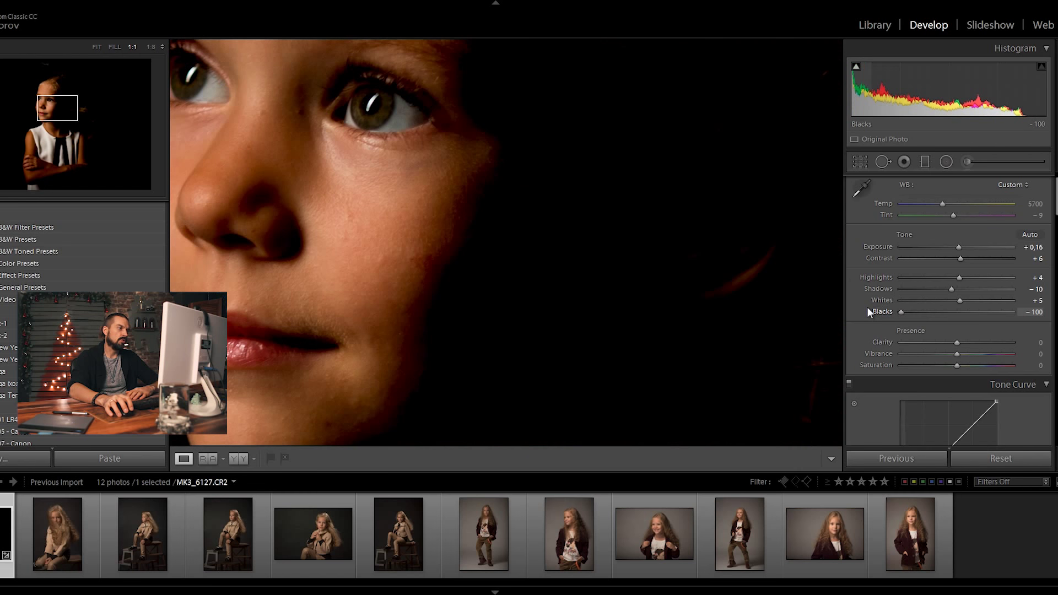
drag(869, 308, 1042, 314)
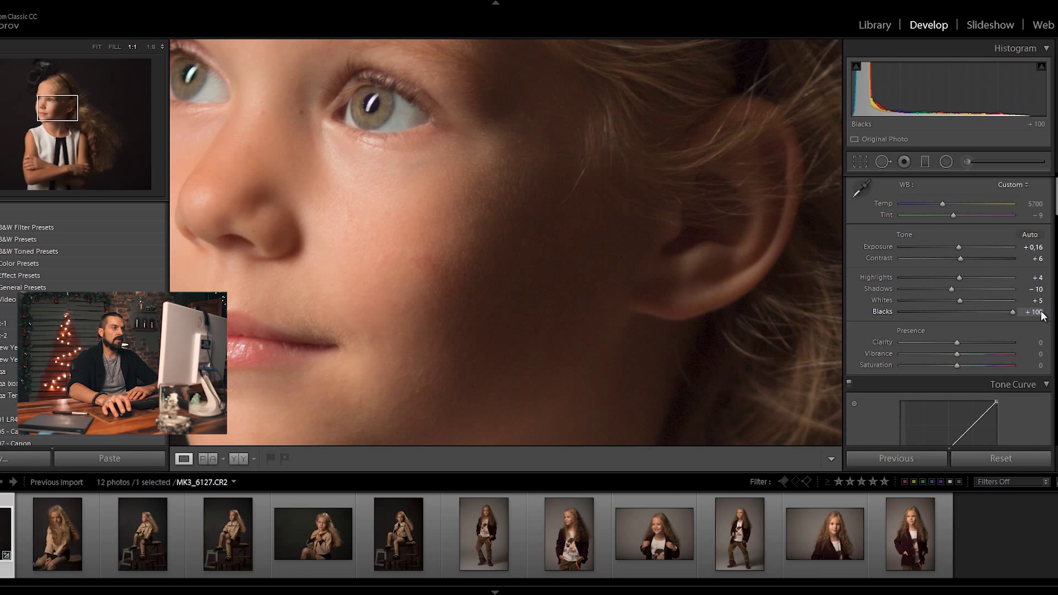
click(588, 223)
drag(1011, 309, 960, 312)
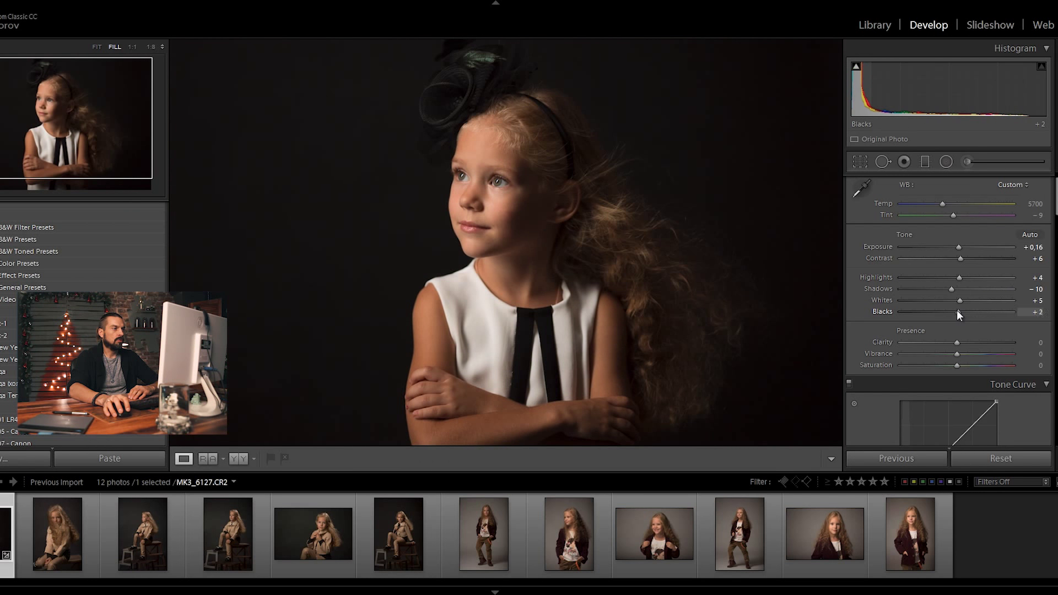
Reset Blacks to 0 and test Clarity's extremes at 1:1 zoom, ending at +92.
double_click(959, 312)
scroll(960, 297, down, 2)
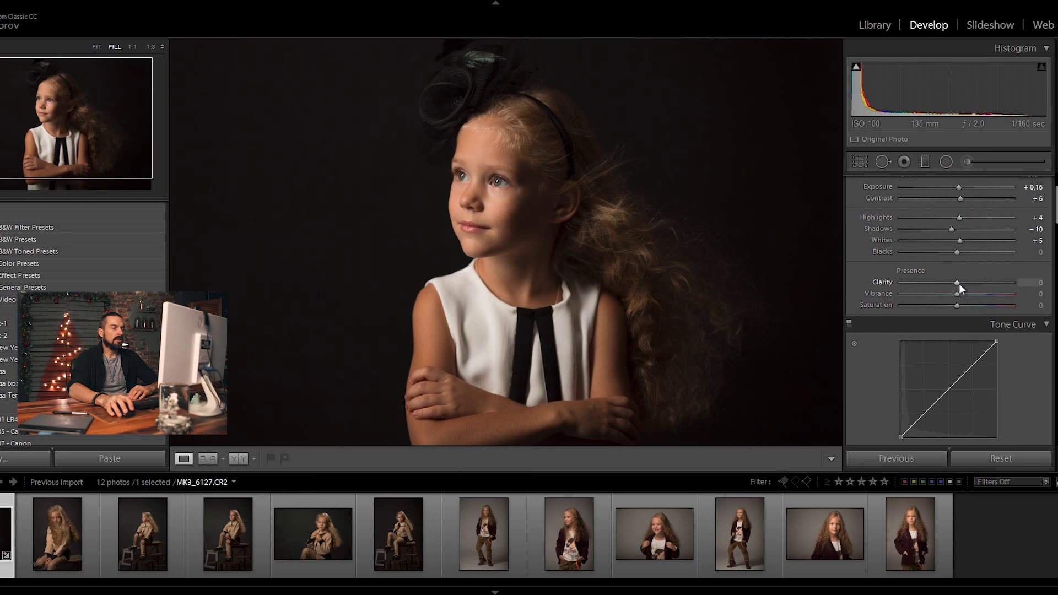
click(524, 187)
drag(489, 213, 557, 208)
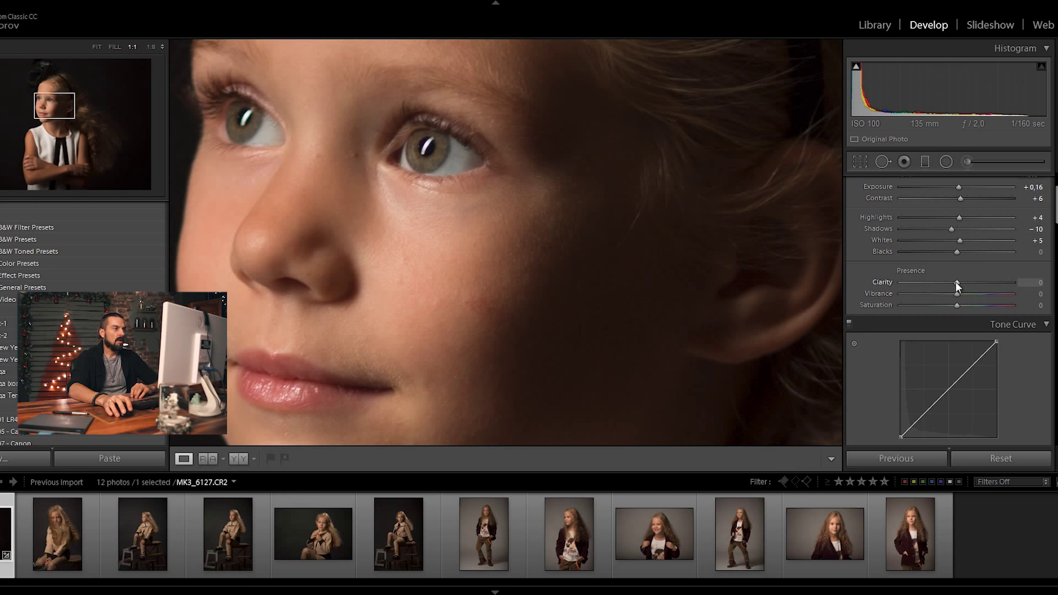
drag(956, 283, 921, 283)
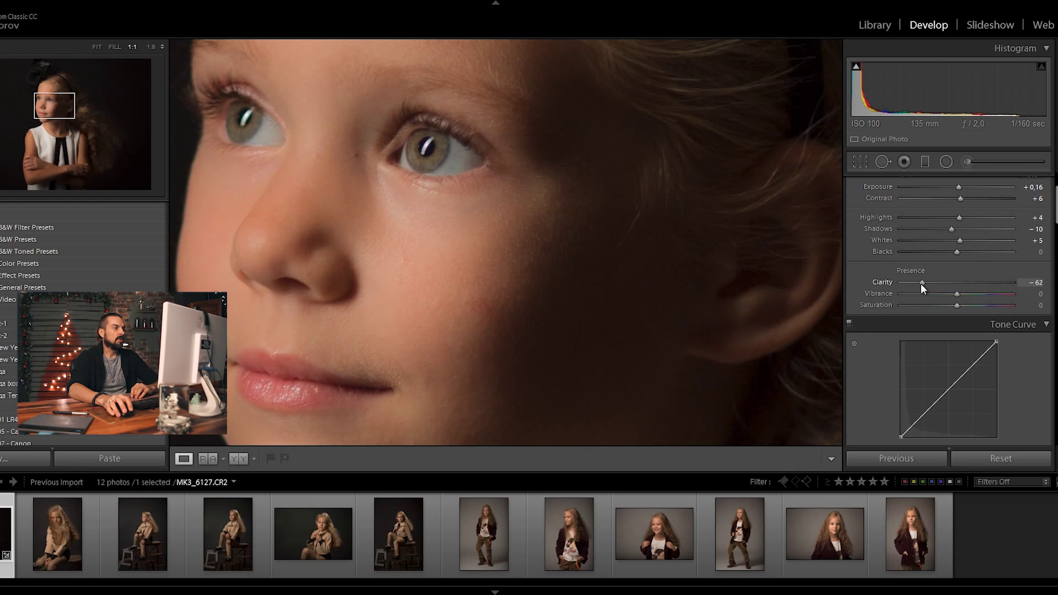
drag(916, 283, 894, 276)
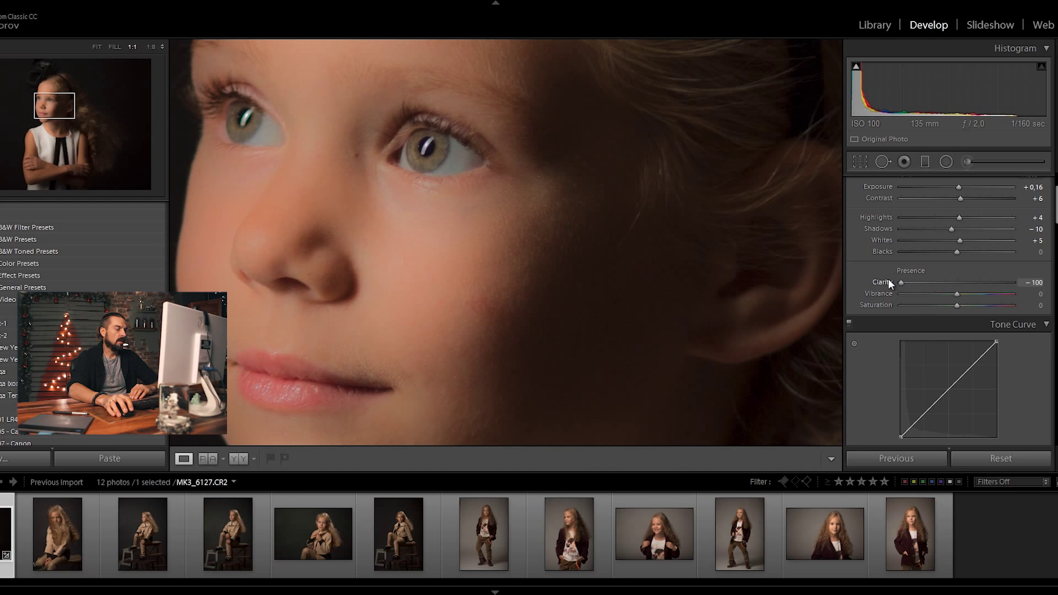
drag(889, 280, 1010, 284)
click(422, 293)
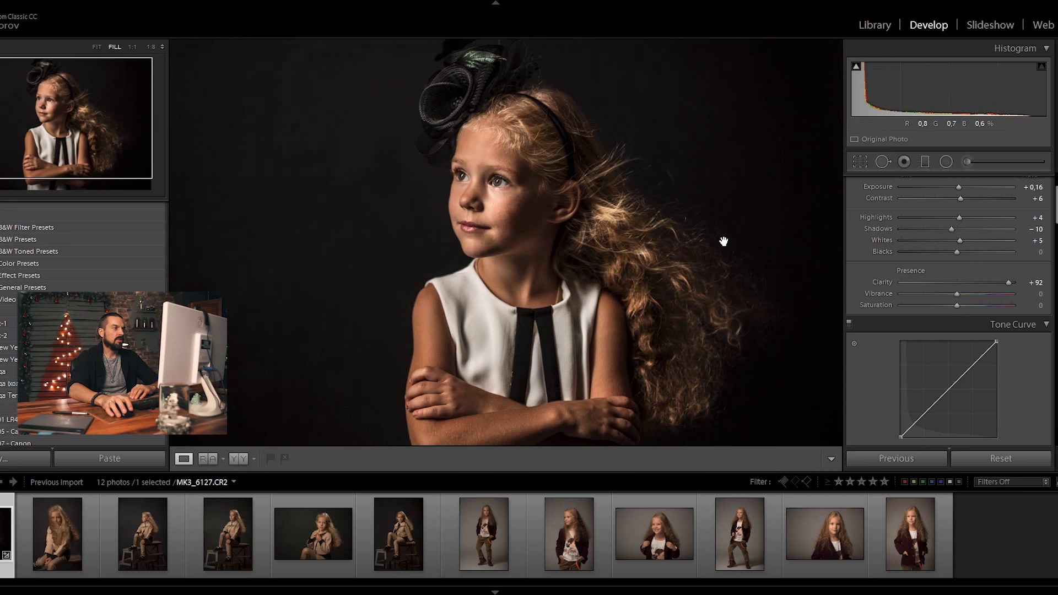
click(503, 175)
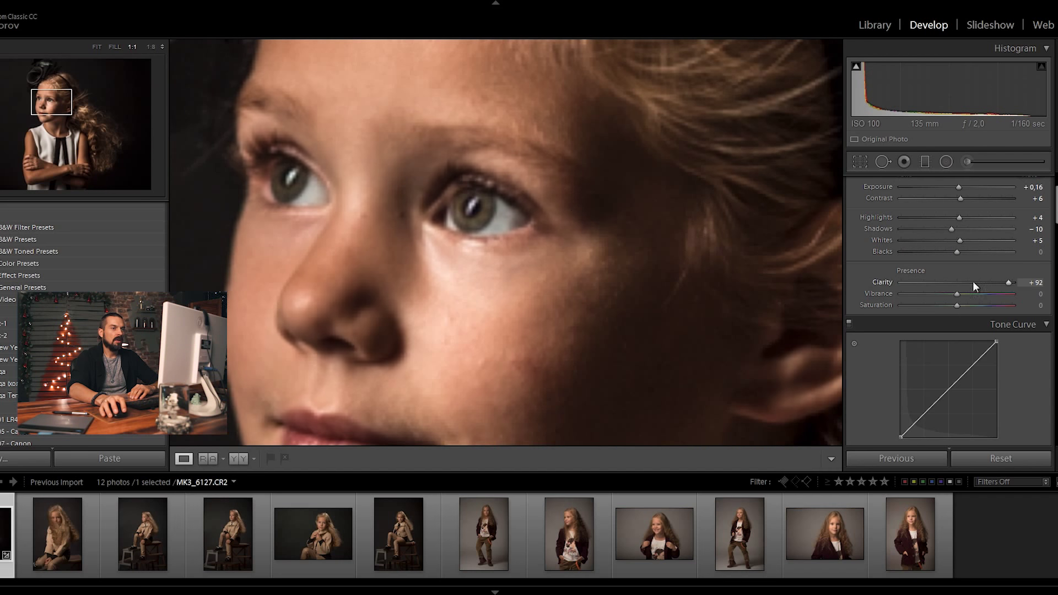
Lower Clarity to −8 and give Vibrance a slight boost to +19.
drag(1008, 282, 948, 282)
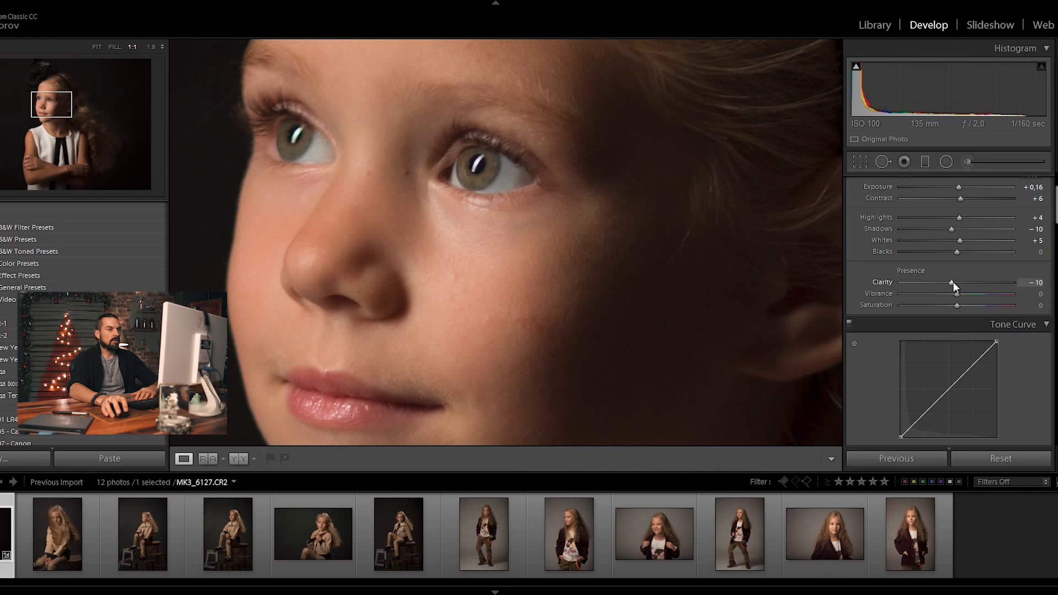
drag(964, 284, 955, 282)
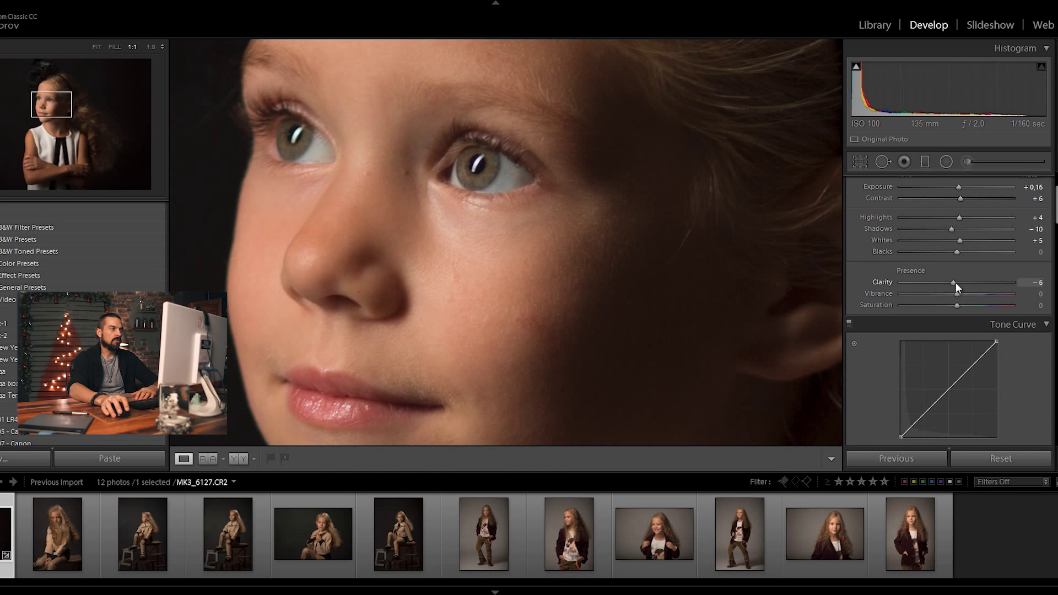
drag(498, 323, 484, 255)
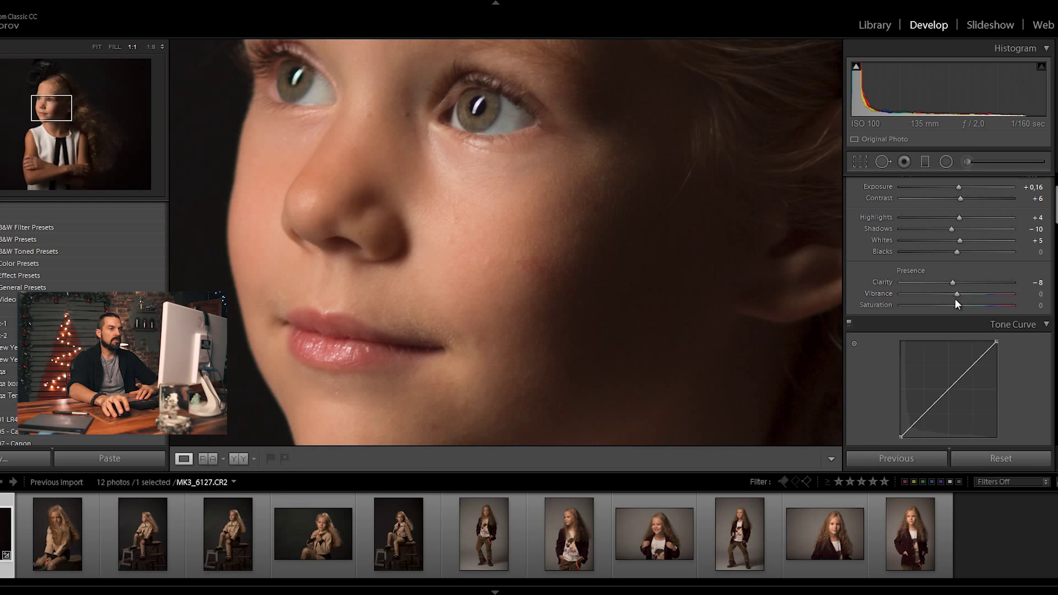
mouse_move(957, 293)
mouse_down()
mouse_move(926, 292)
mouse_move(966, 294)
mouse_up()
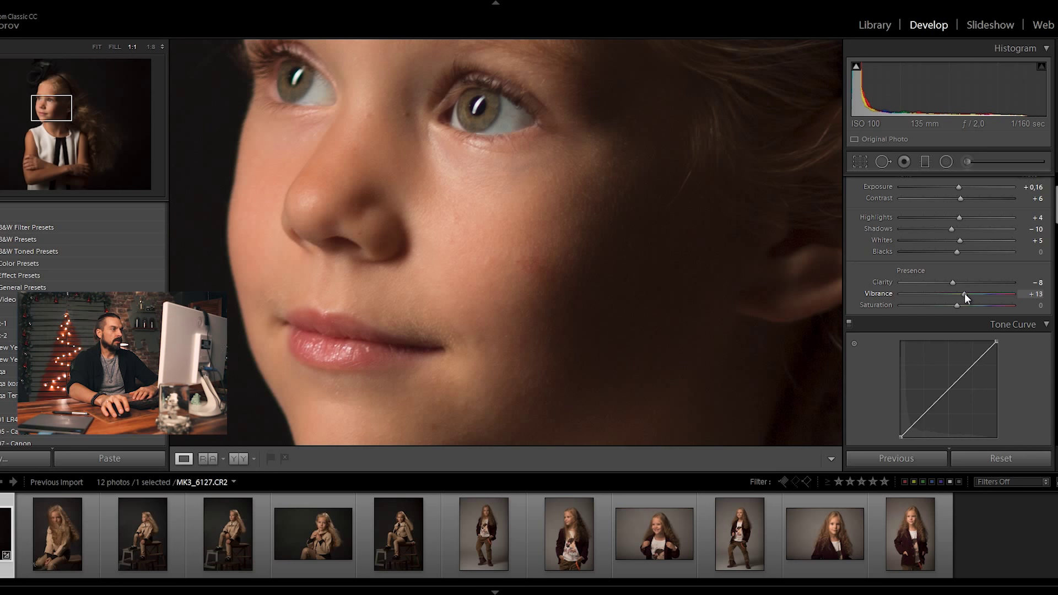
drag(965, 293, 1033, 300)
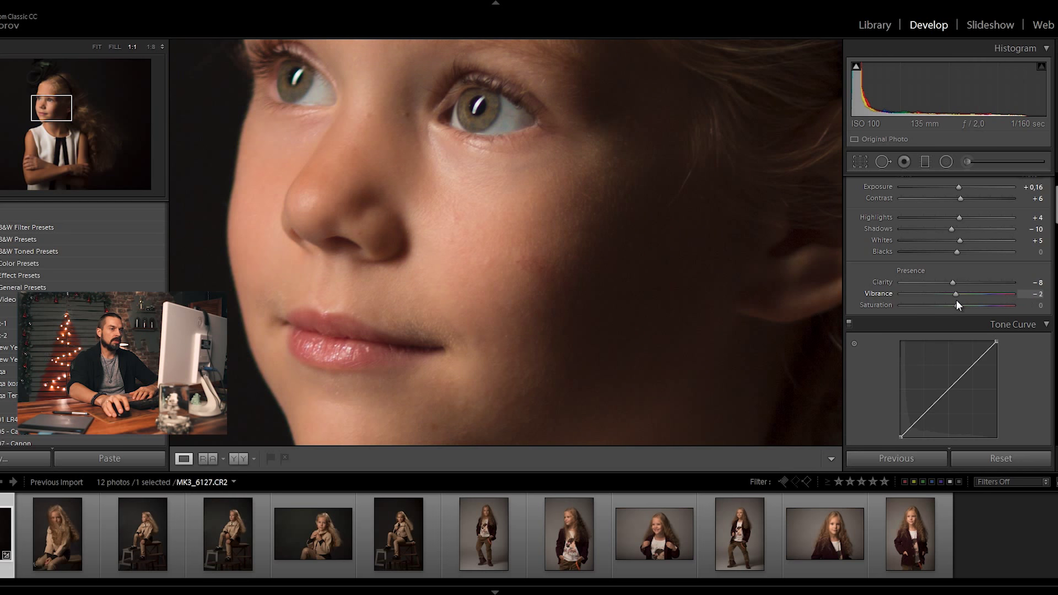
mouse_move(958, 305)
mouse_down()
mouse_move(1044, 307)
mouse_move(958, 307)
mouse_move(959, 293)
mouse_move(948, 292)
mouse_move(969, 295)
mouse_up()
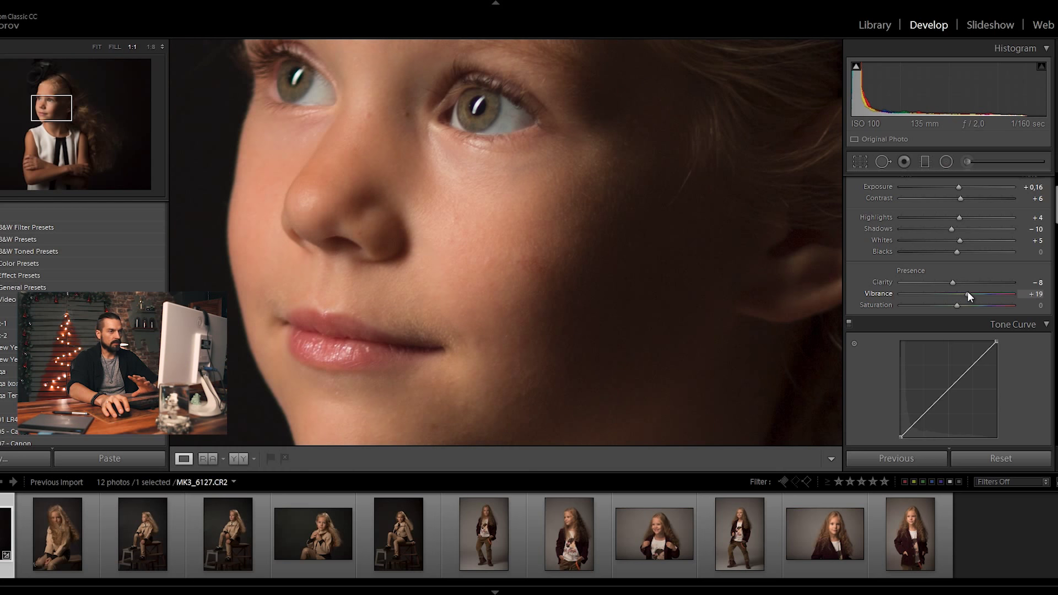
Build a custom RGB point curve with a lifted black point and slightly lowered upper point.
scroll(965, 293, down, 5)
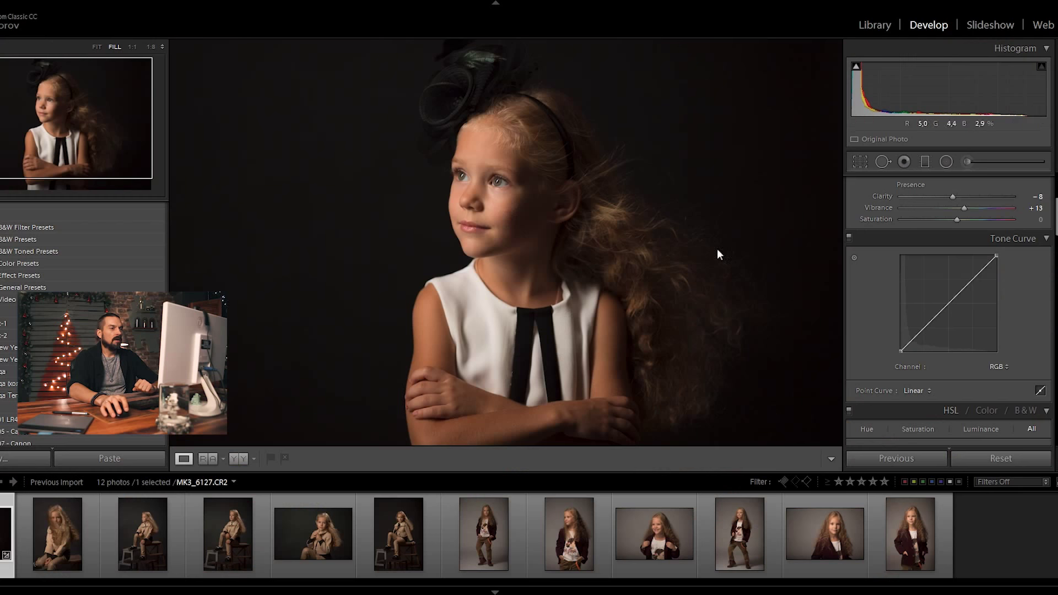
click(926, 327)
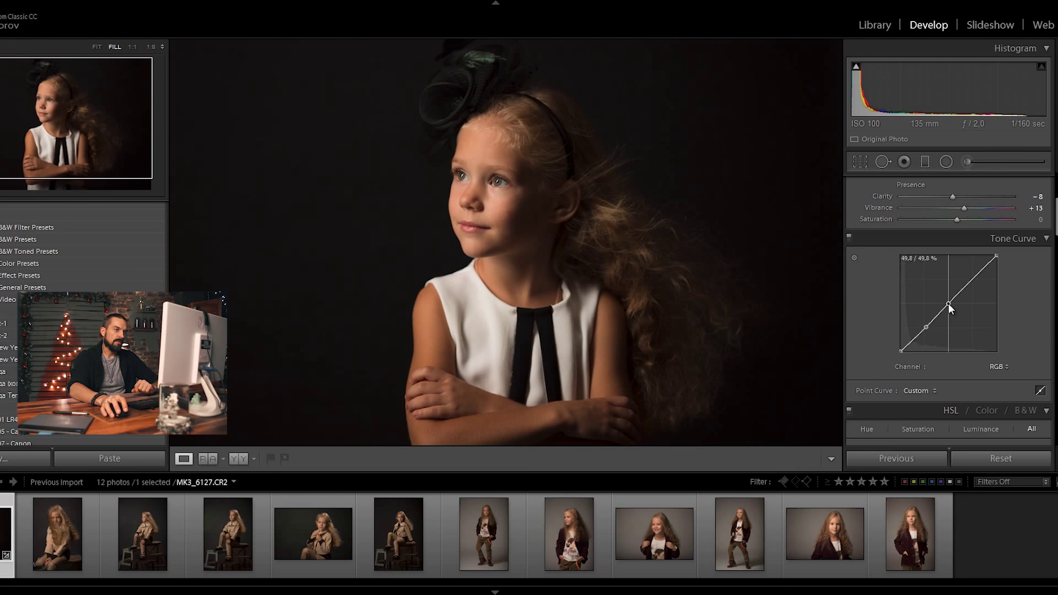
drag(977, 278, 976, 280)
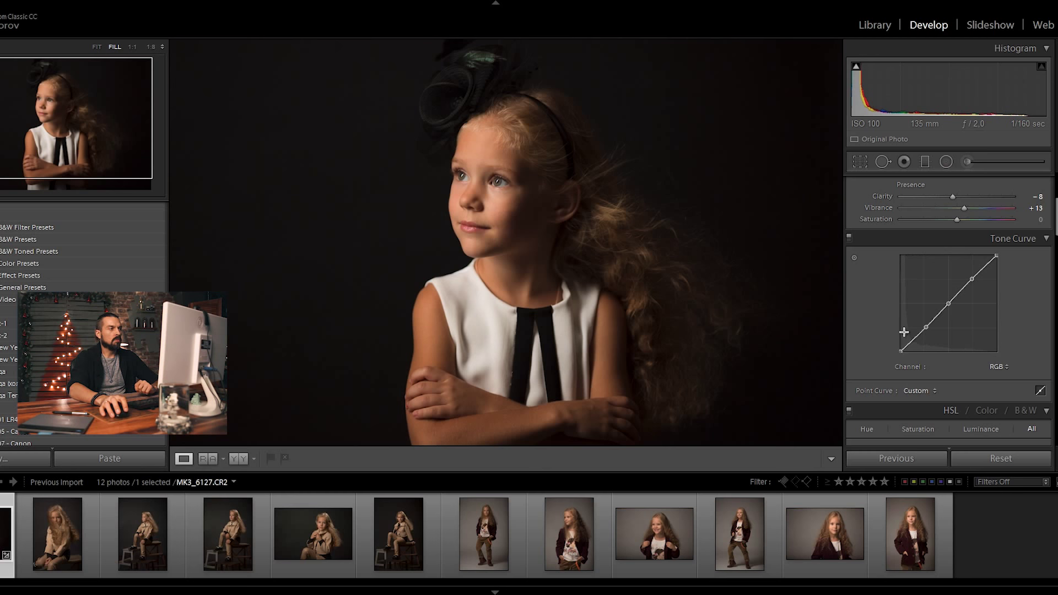
drag(900, 352, 898, 353)
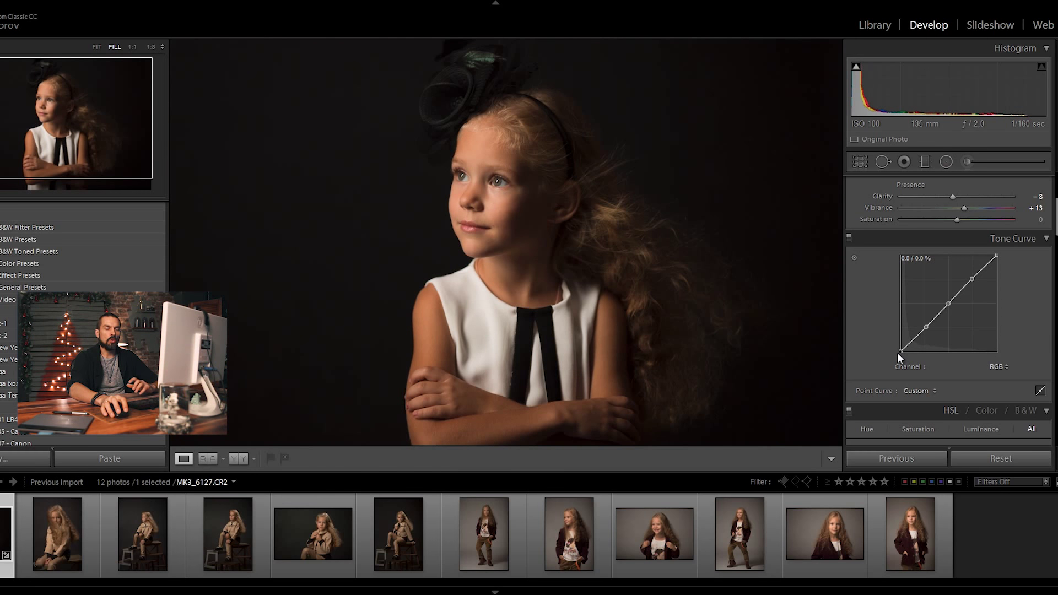
drag(898, 352, 895, 351)
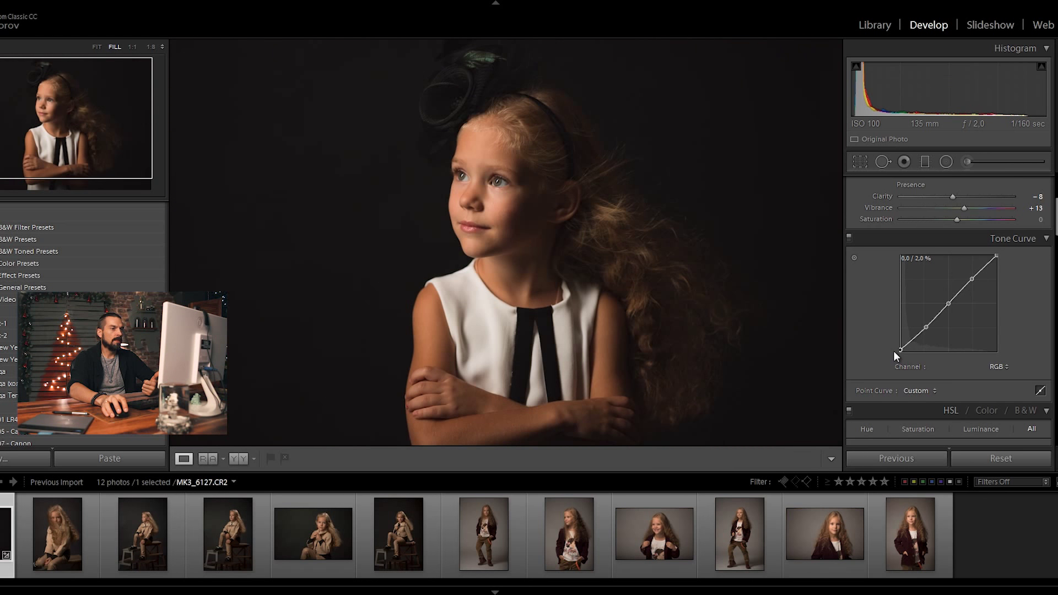
click(508, 183)
click(508, 182)
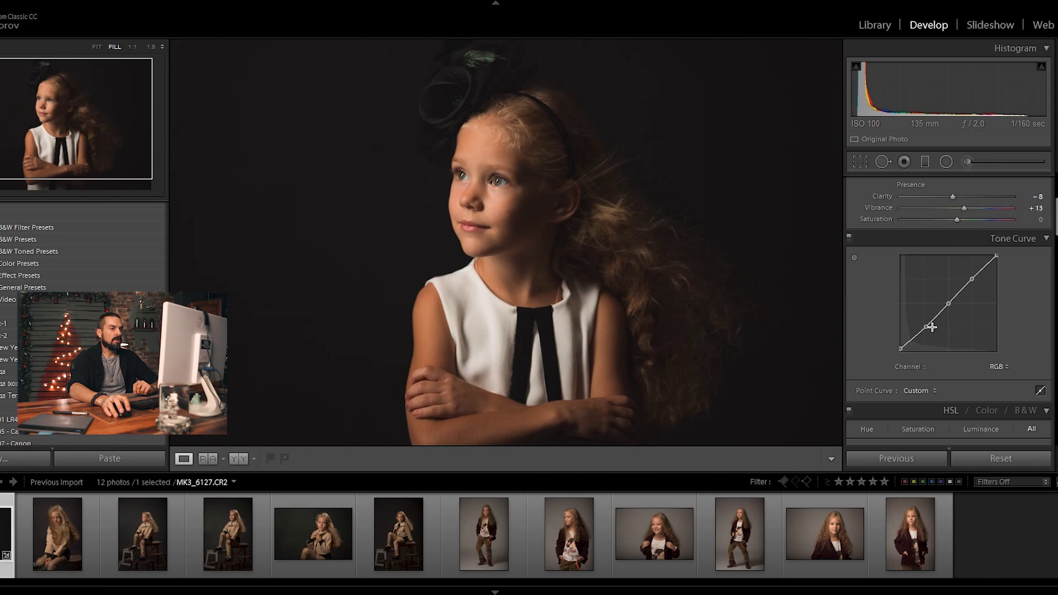
drag(927, 328, 924, 328)
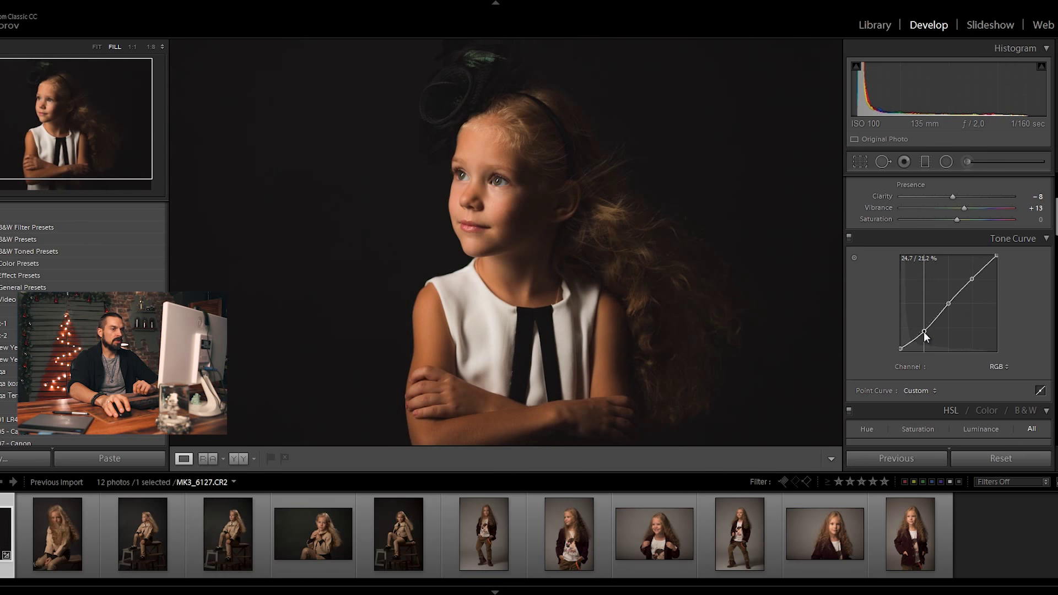
drag(973, 279, 972, 285)
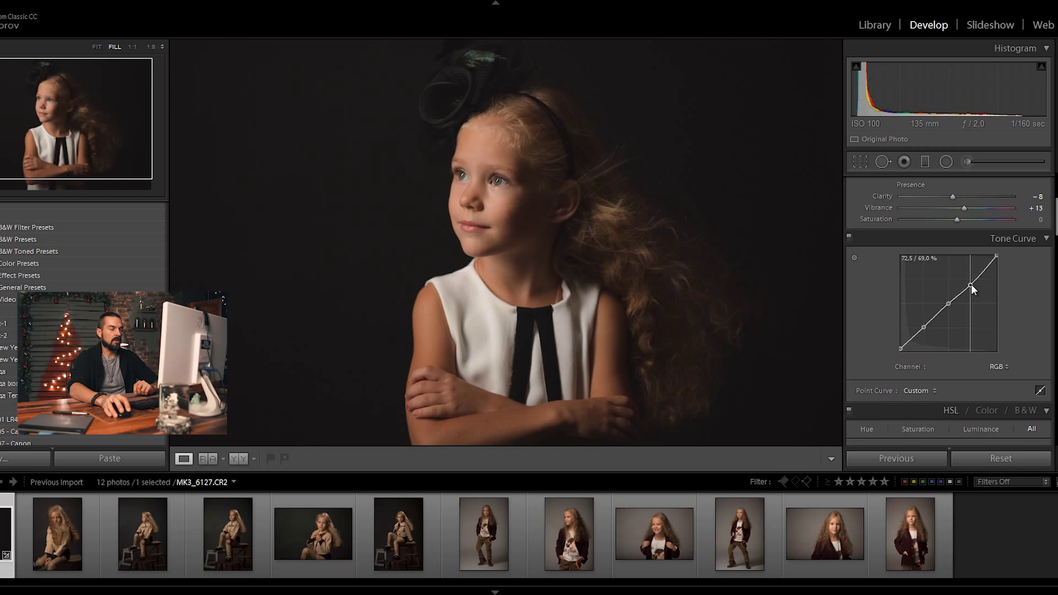
mouse_move(971, 286)
mouse_down()
mouse_move(974, 294)
mouse_move(971, 286)
mouse_up()
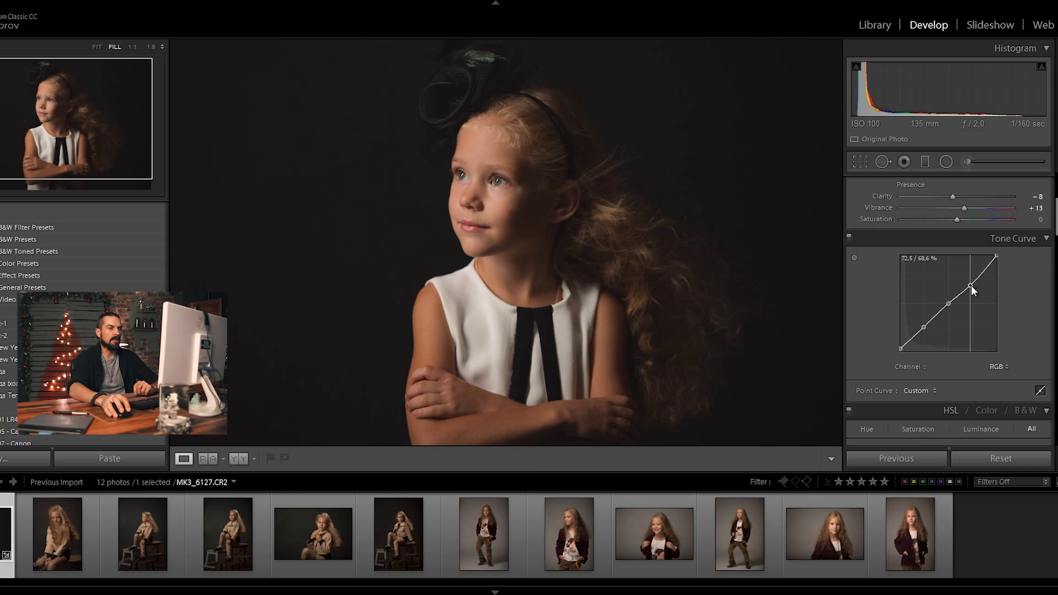
scroll(937, 293, down, 3)
scroll(904, 299, down, 2)
Try the Medium and Strong Contrast point curves, then reset the curve to Linear.
click(911, 306)
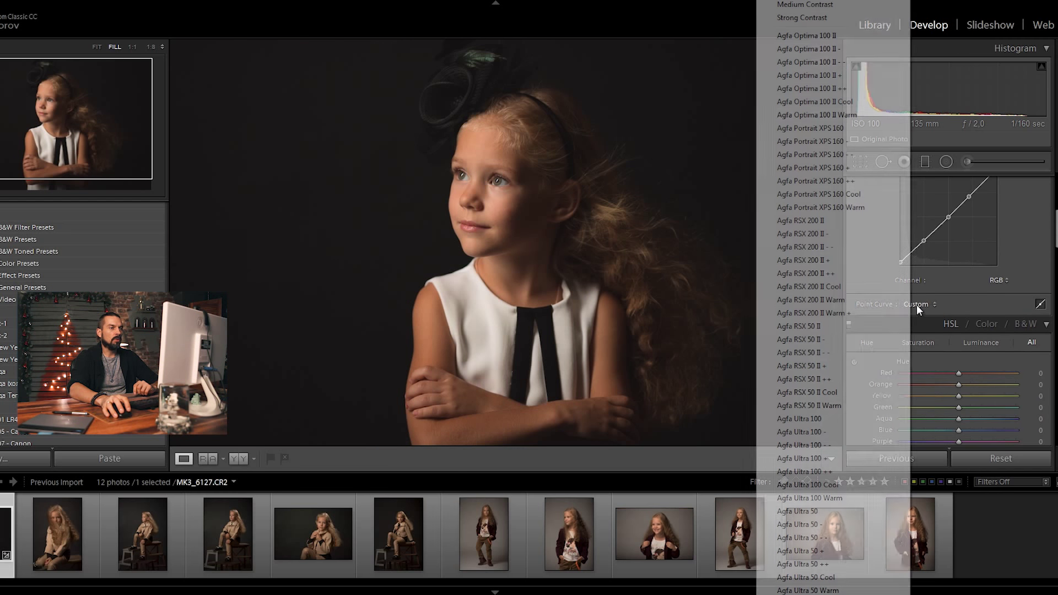
click(820, 4)
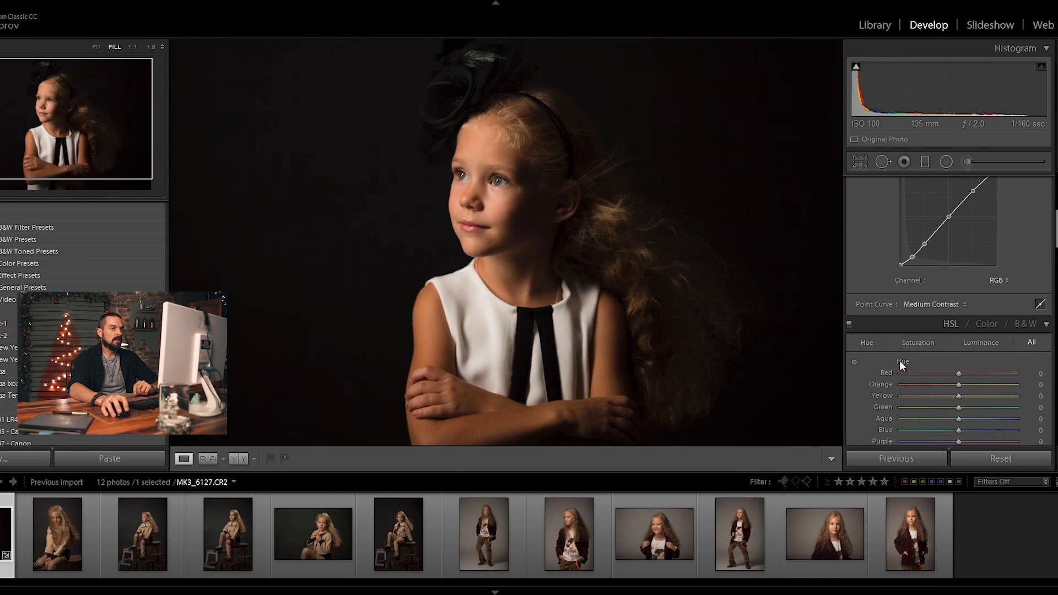
click(925, 306)
click(815, 17)
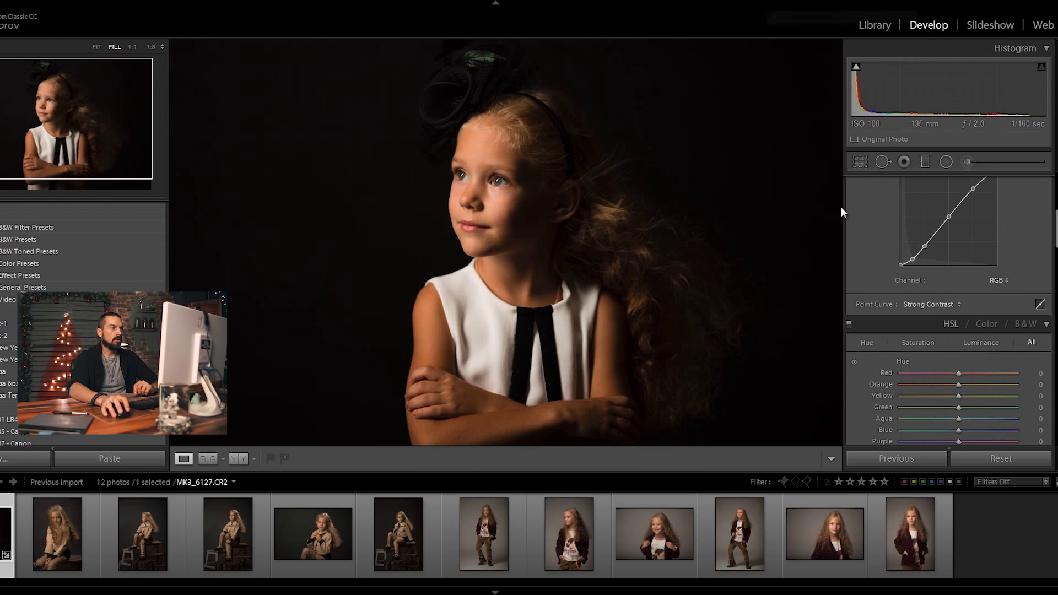
click(916, 308)
click(808, 5)
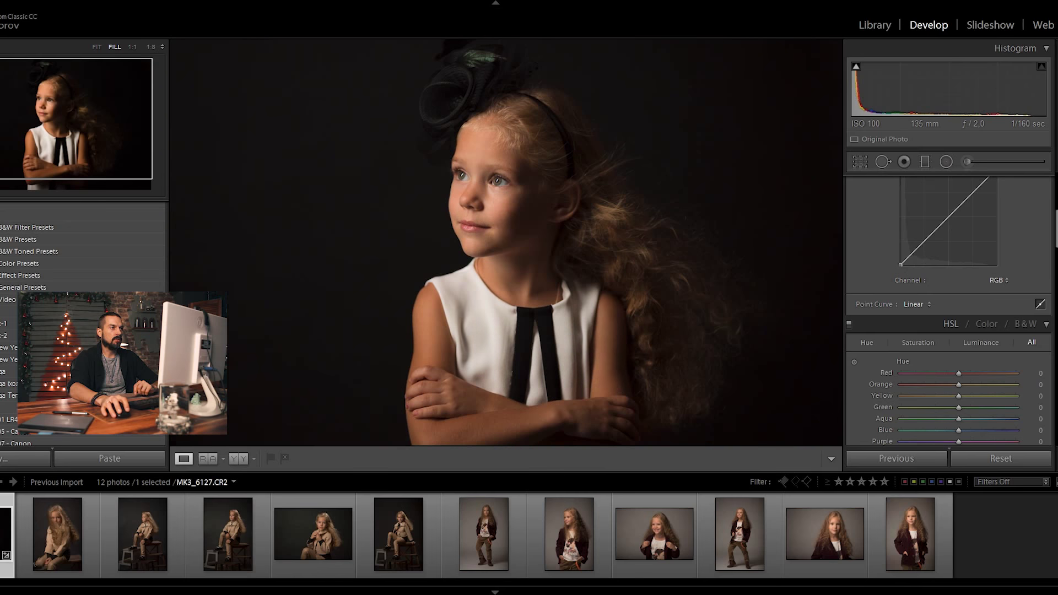
Add fresh custom points that pull down the lower part of the tone curve.
drag(935, 221, 933, 233)
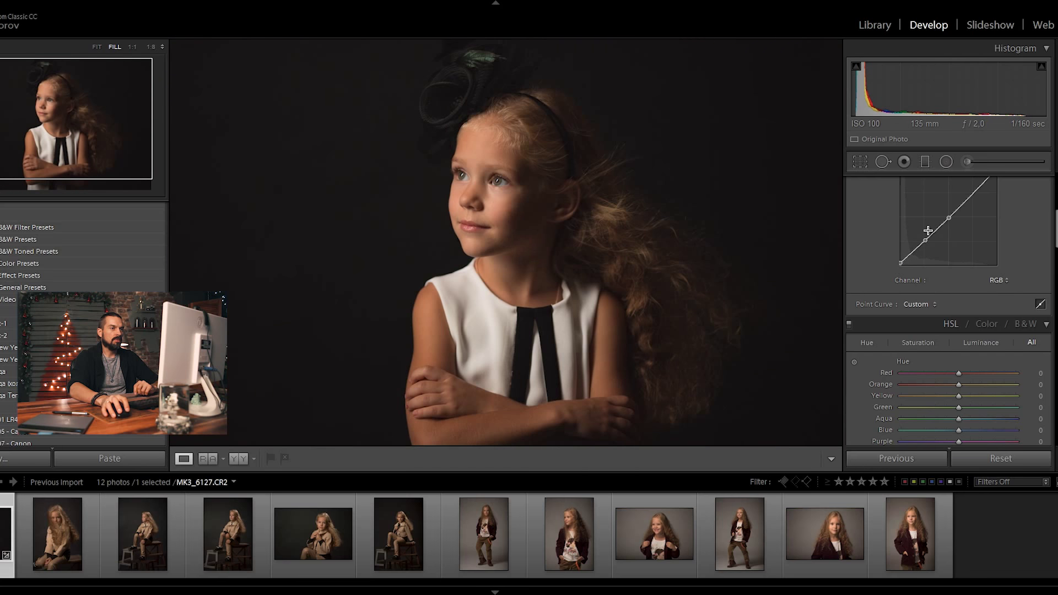
drag(926, 241, 926, 243)
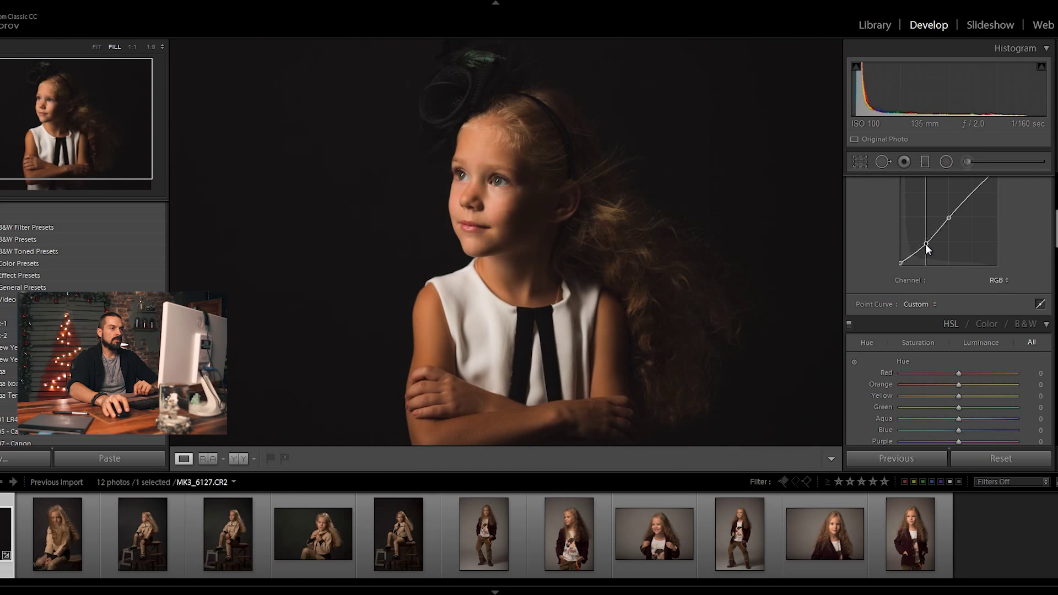
drag(925, 243, 931, 238)
drag(1054, 231, 1055, 250)
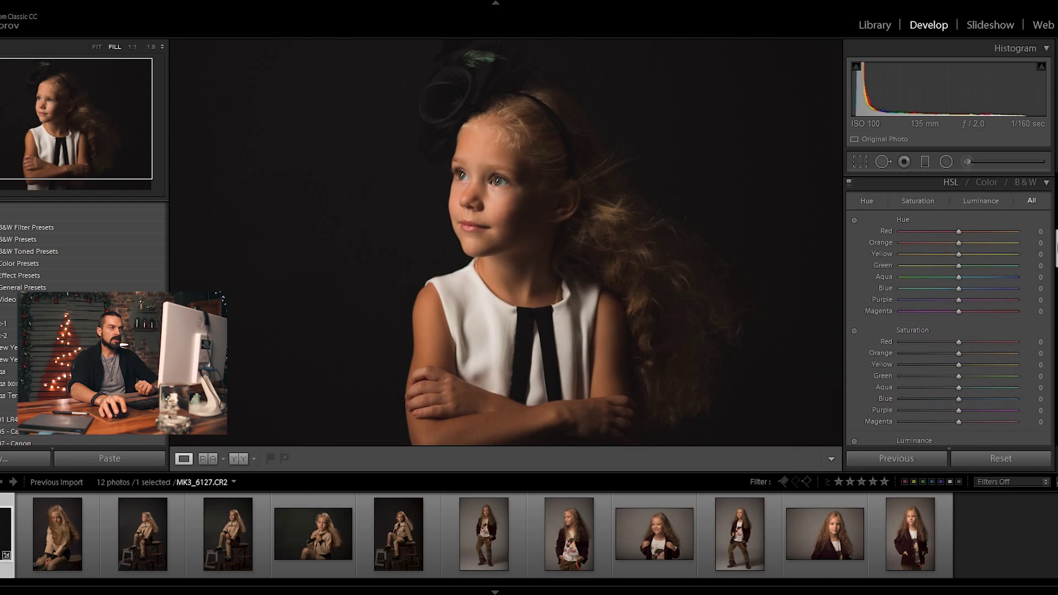
In the HSL Hue view, try Red at +25, then settle it at +5.
click(866, 201)
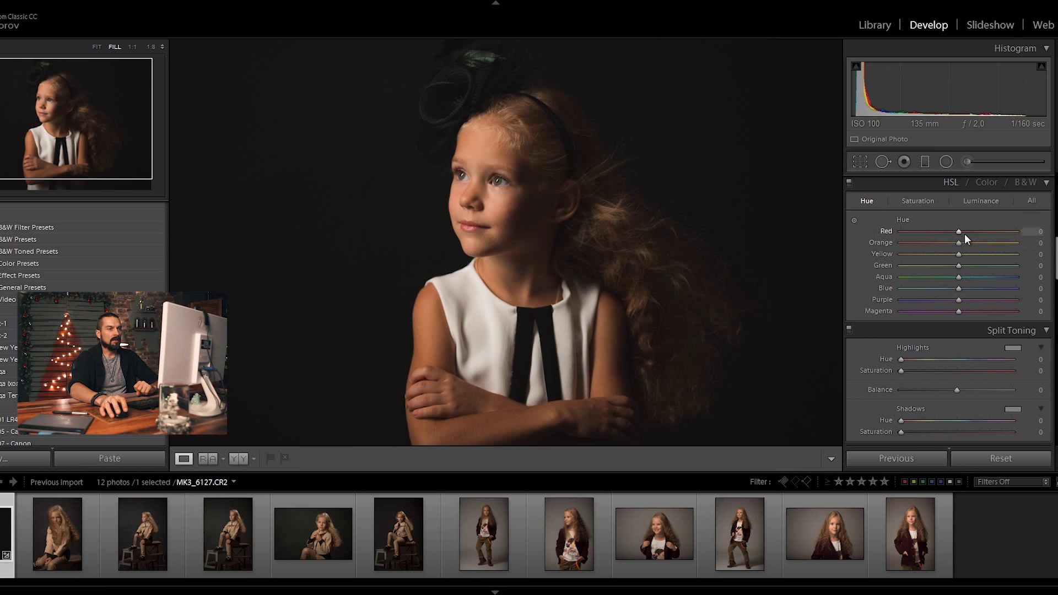
drag(960, 232, 974, 231)
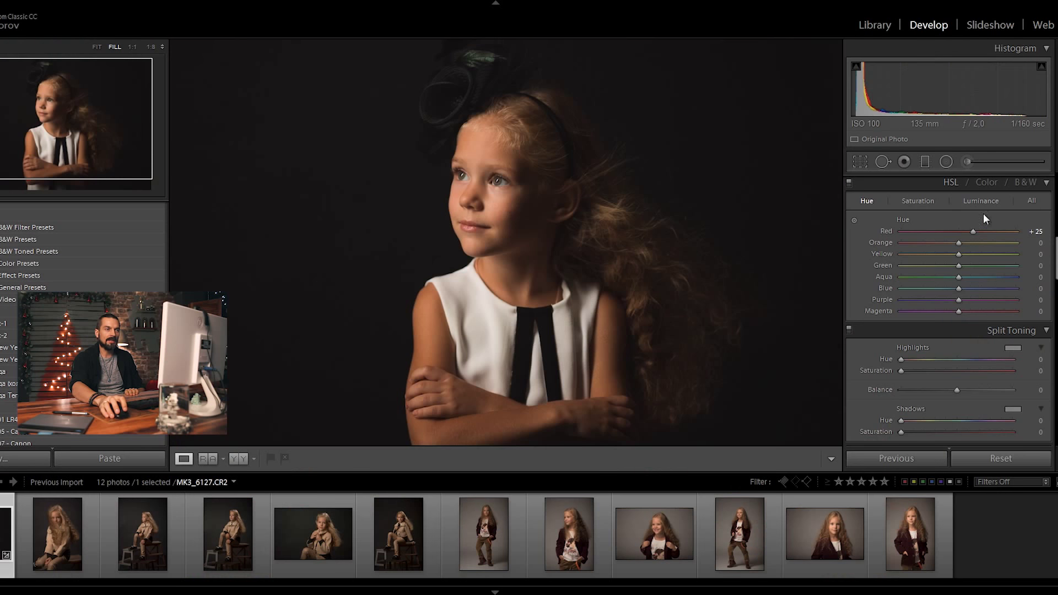
drag(973, 233, 962, 238)
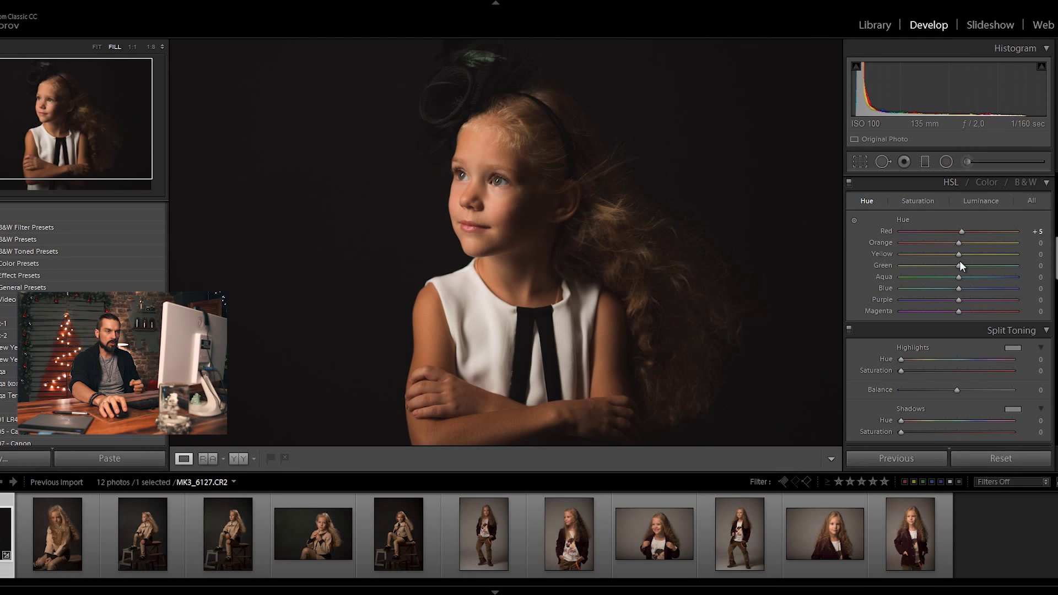
click(477, 229)
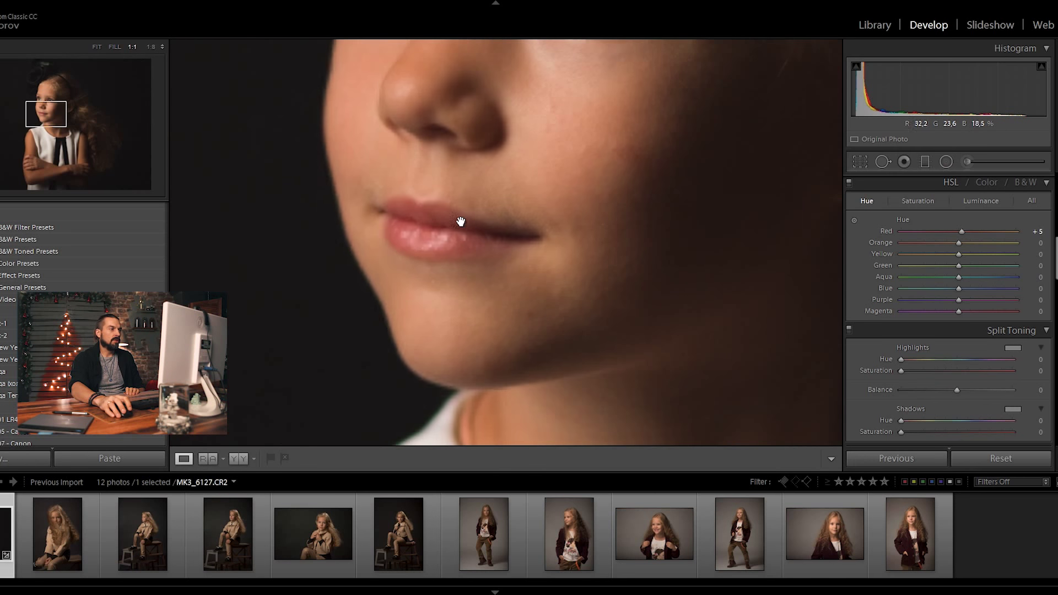
Set the HSL hues to Red +2, Green +19 and Blue +1.
double_click(960, 231)
drag(960, 234, 998, 229)
mouse_move(999, 228)
mouse_down()
mouse_move(908, 235)
mouse_move(930, 230)
mouse_up()
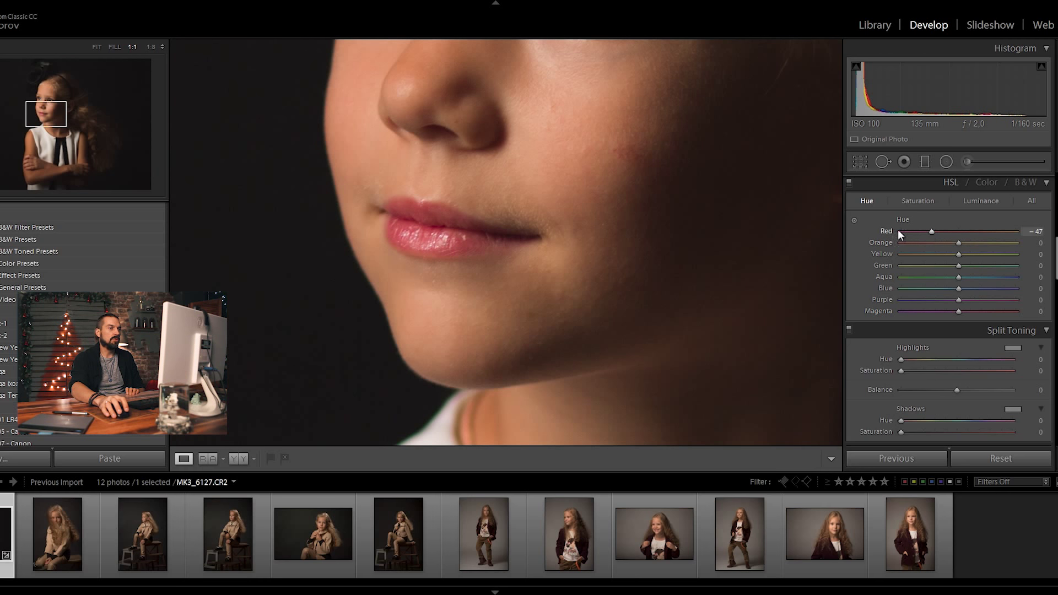
click(961, 231)
mouse_move(648, 208)
mouse_down()
mouse_move(631, 317)
mouse_move(626, 284)
mouse_up()
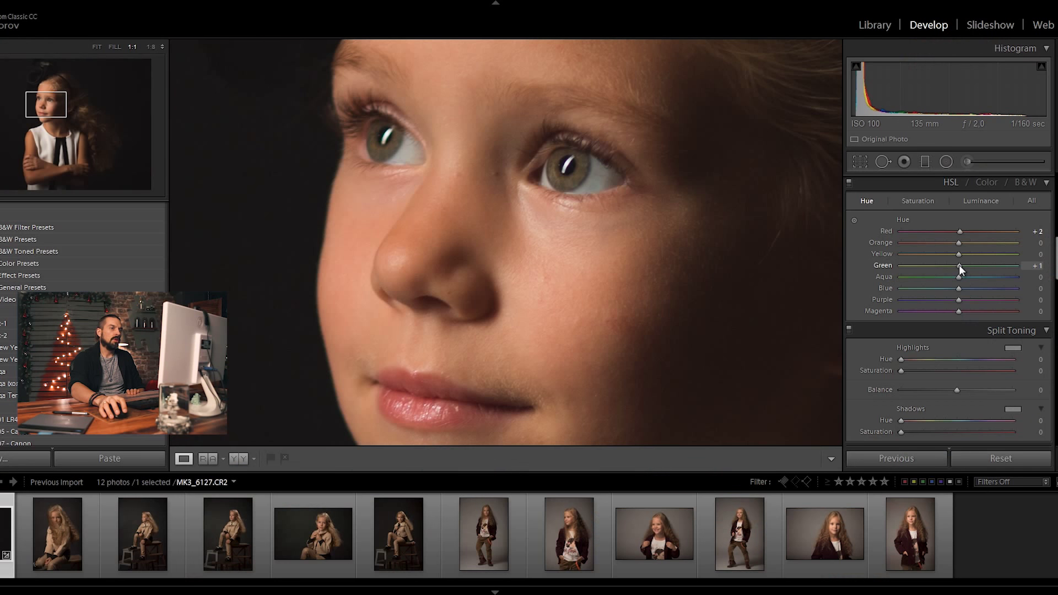
drag(964, 265, 968, 265)
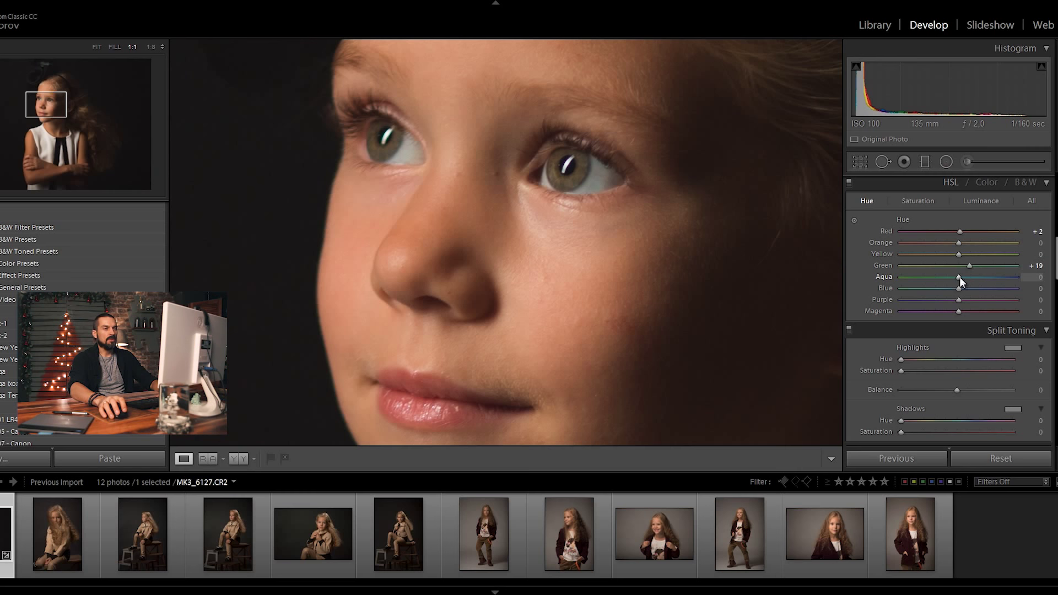
drag(950, 287, 912, 291)
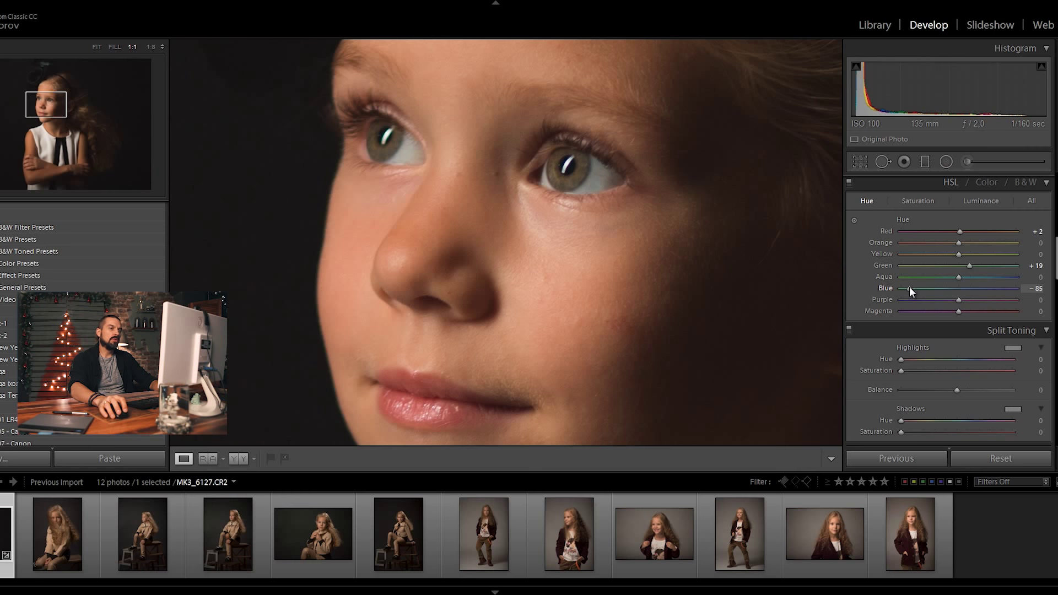
drag(971, 290, 960, 291)
scroll(917, 247, up, 3)
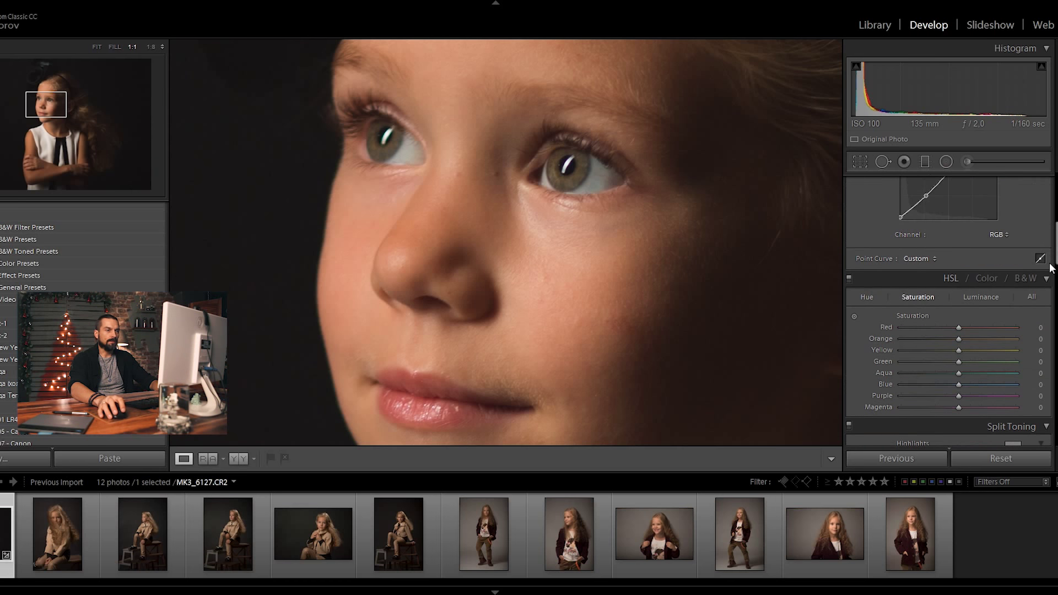
Set HSL Saturation to Red +21 and Orange +6, checking at Fill and 1:1 zoom.
key(F8)
key(F8)
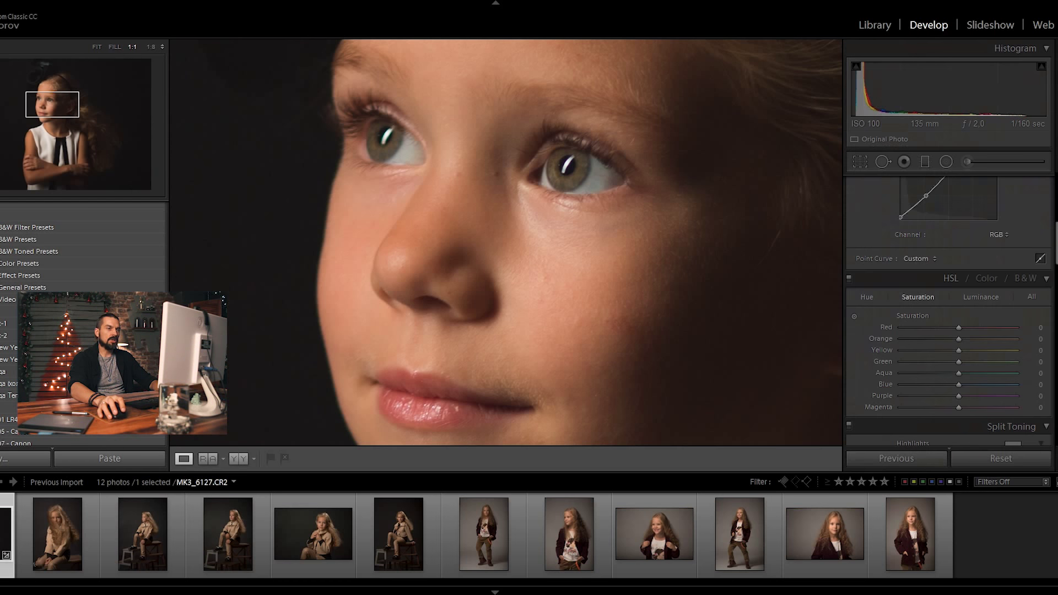
scroll(1056, 258, down, 2)
scroll(1056, 258, down, 1)
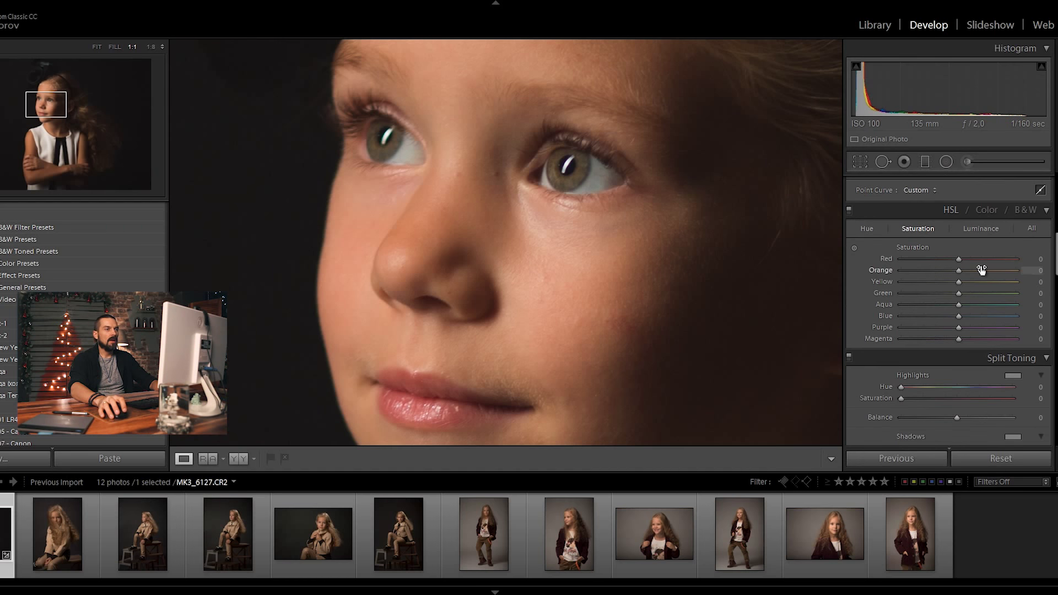
mouse_move(962, 259)
mouse_down()
mouse_move(1028, 259)
mouse_move(905, 261)
mouse_move(975, 260)
mouse_move(944, 270)
mouse_up()
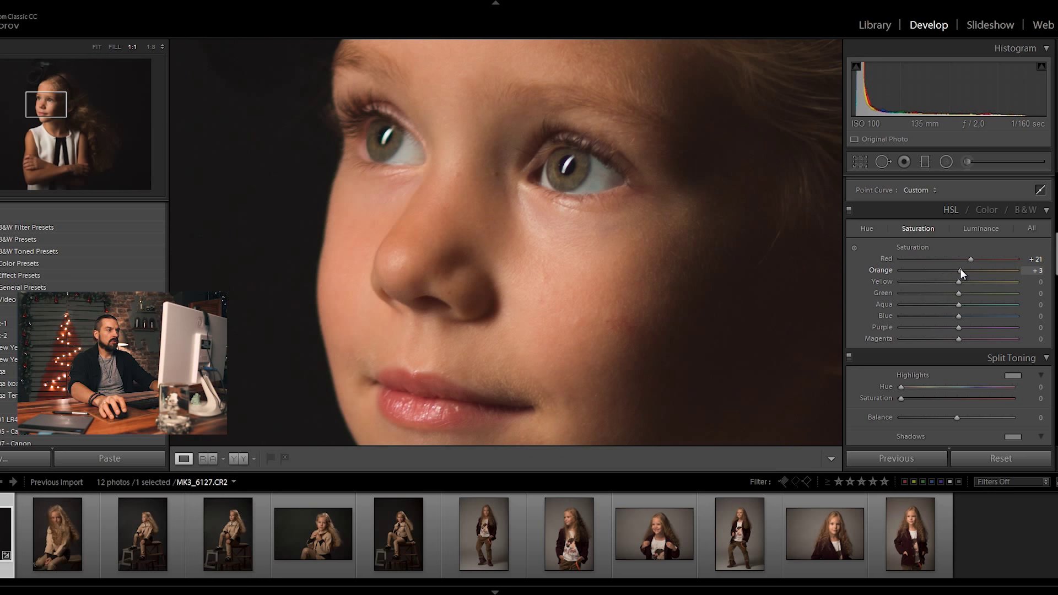
click(689, 305)
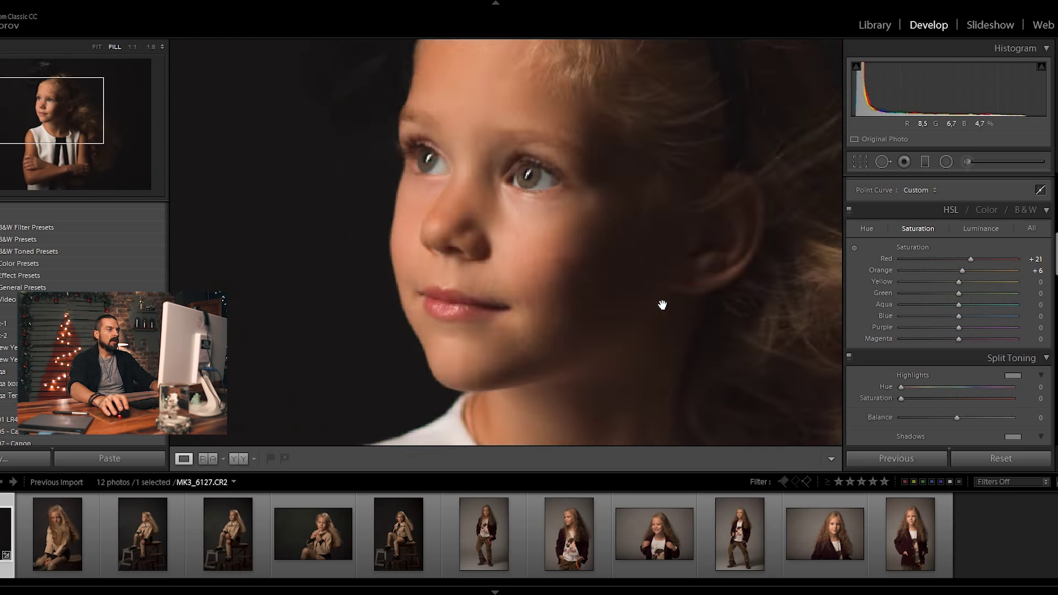
click(492, 212)
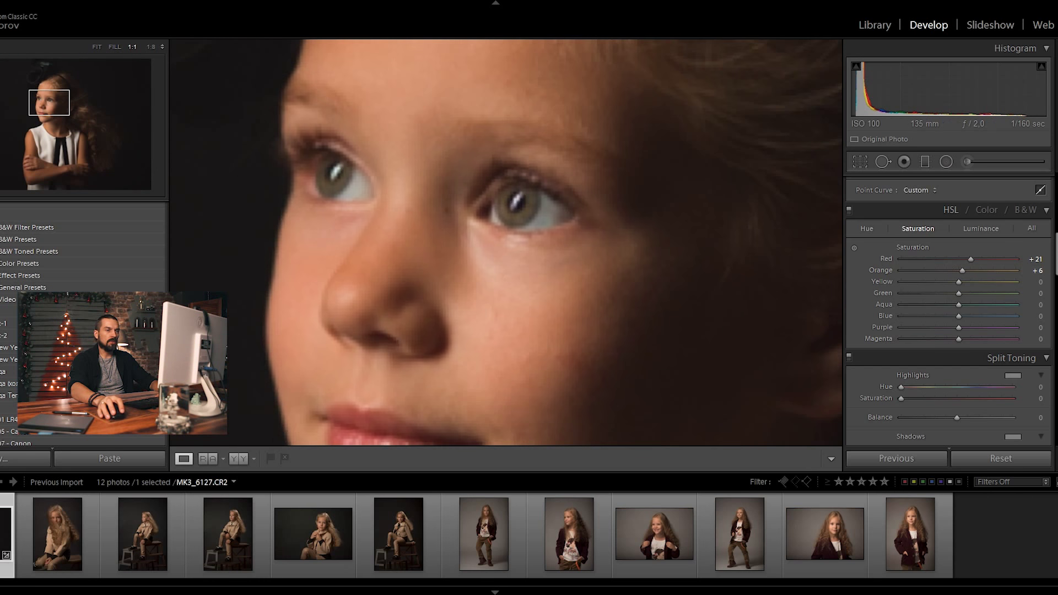
scroll(1056, 287, down, 5)
scroll(1056, 287, up, 2)
scroll(1056, 286, up, 2)
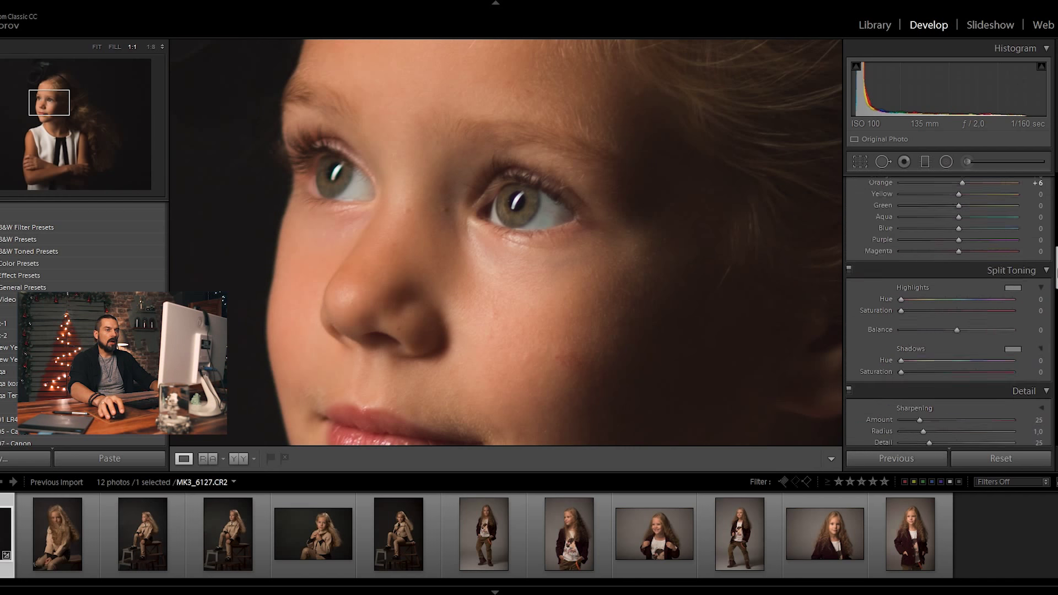
scroll(964, 269, up, 3)
click(975, 290)
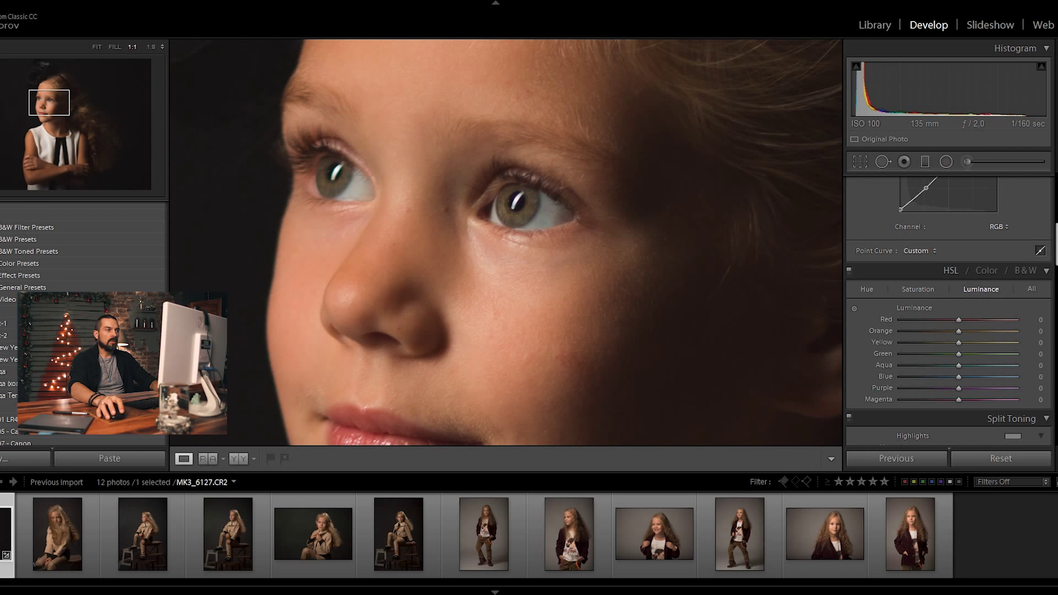
Raise HSL luminance to Red +7, Orange +16 and Yellow +9, checking the face at 1:1.
scroll(959, 270, down, 2)
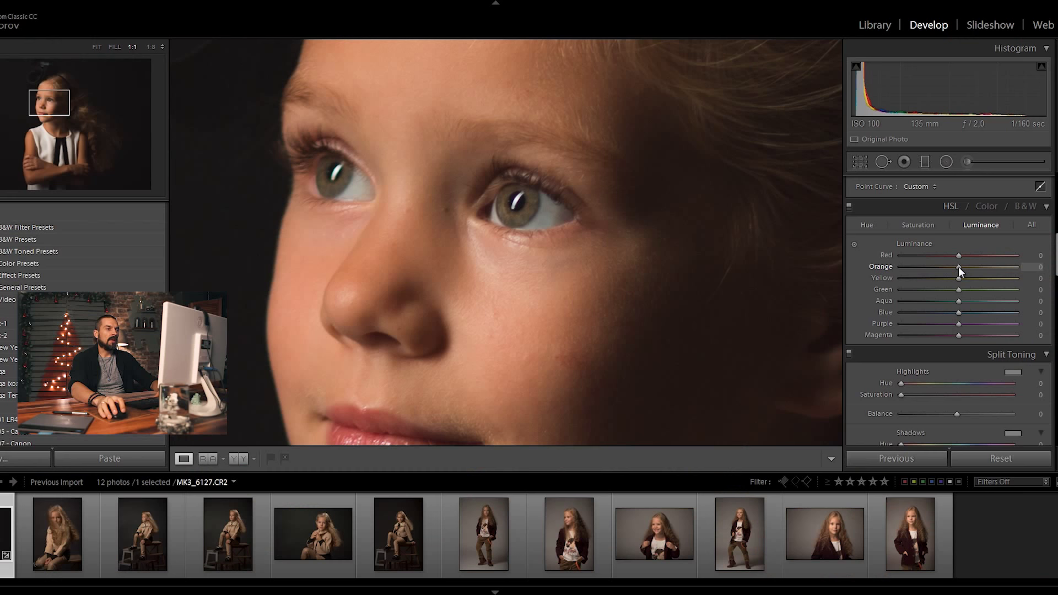
drag(959, 267, 972, 265)
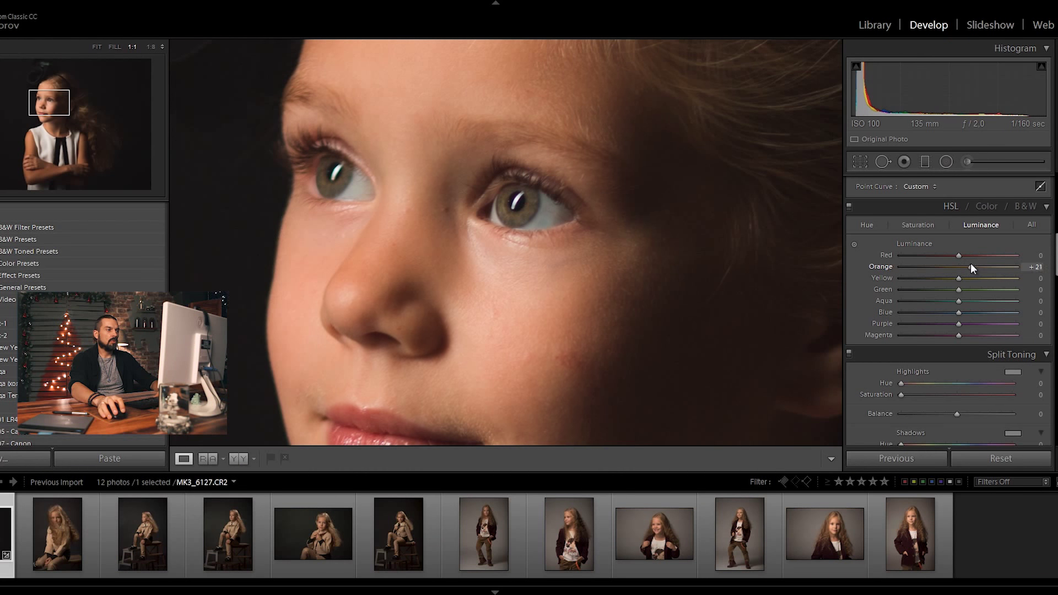
click(712, 266)
click(964, 266)
drag(965, 267, 961, 277)
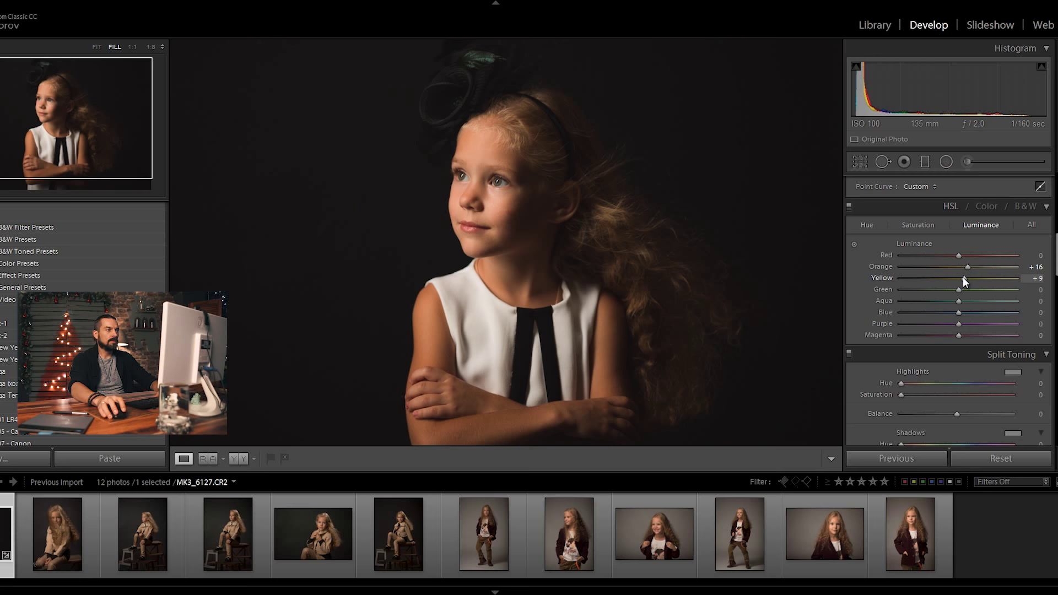
click(513, 185)
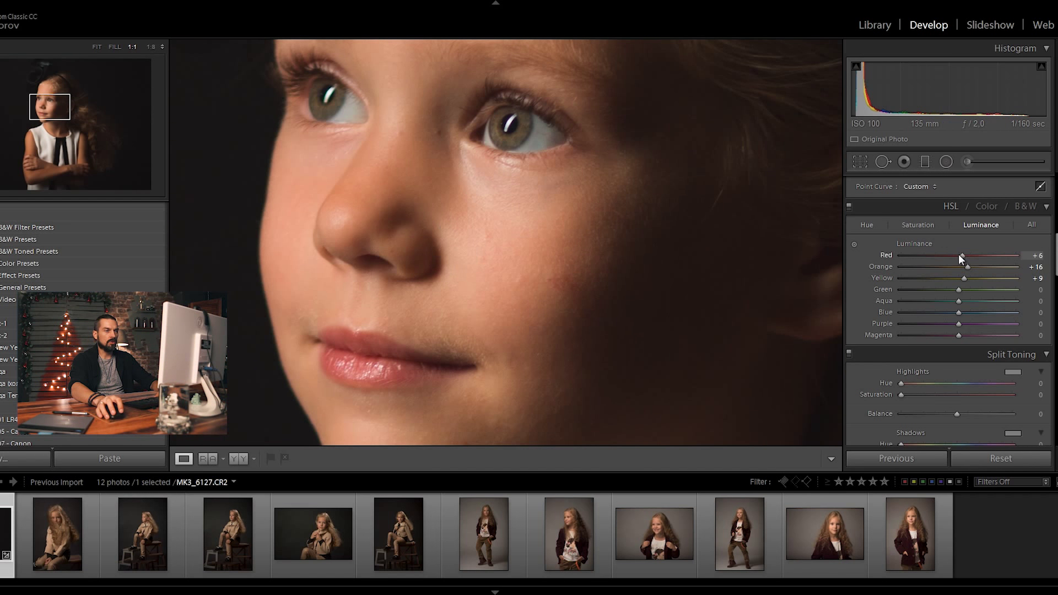
drag(962, 255, 963, 255)
click(589, 274)
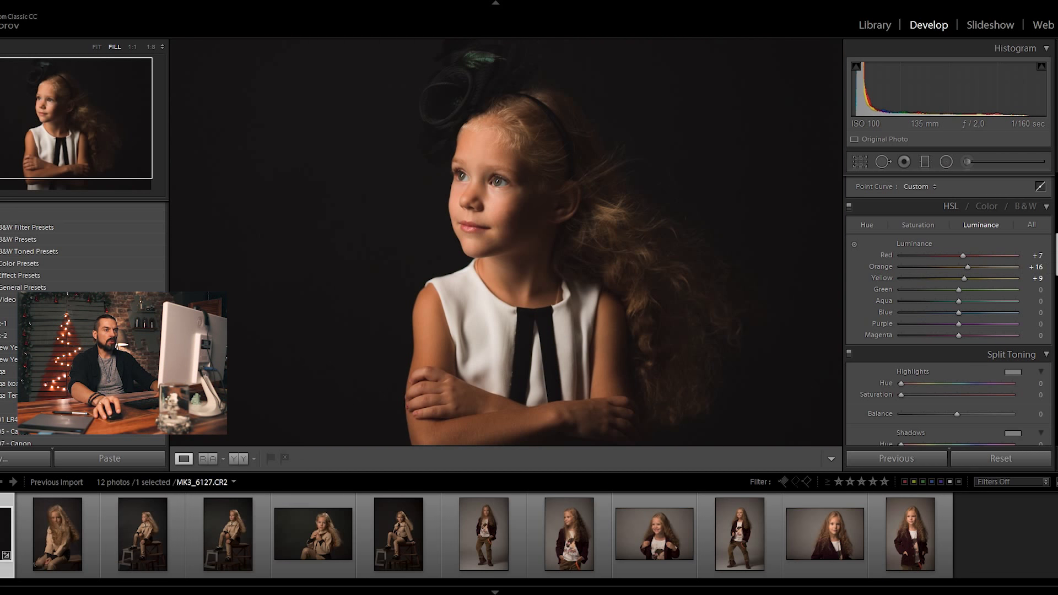
scroll(960, 237, down, 2)
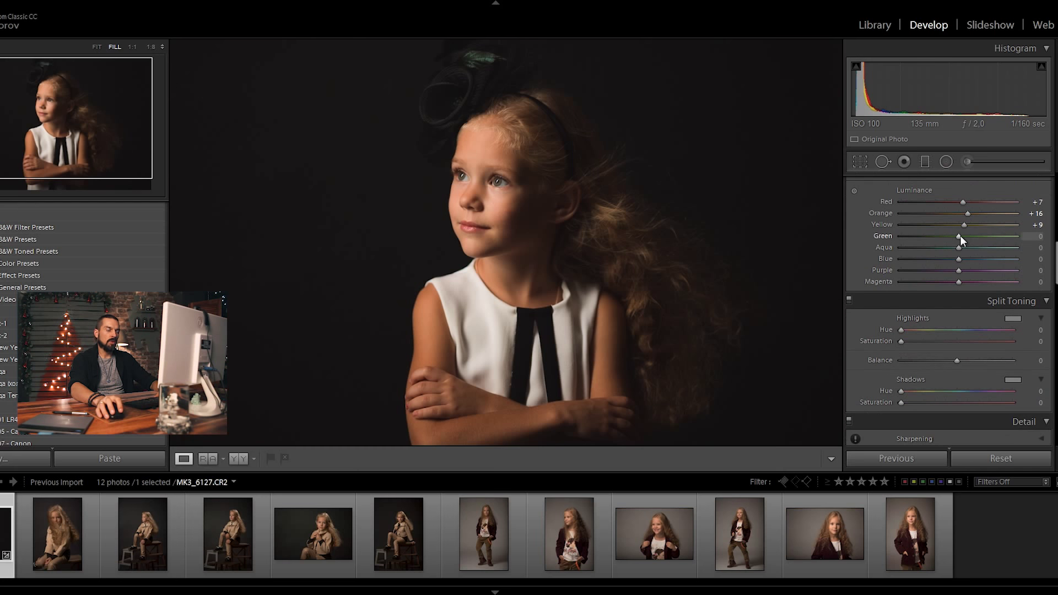
Tint the split-toning shadows blue at hue 236 with saturation 9.
mouse_move(961, 236)
mouse_down()
mouse_move(909, 236)
mouse_move(960, 236)
mouse_up()
drag(1057, 262, 1057, 265)
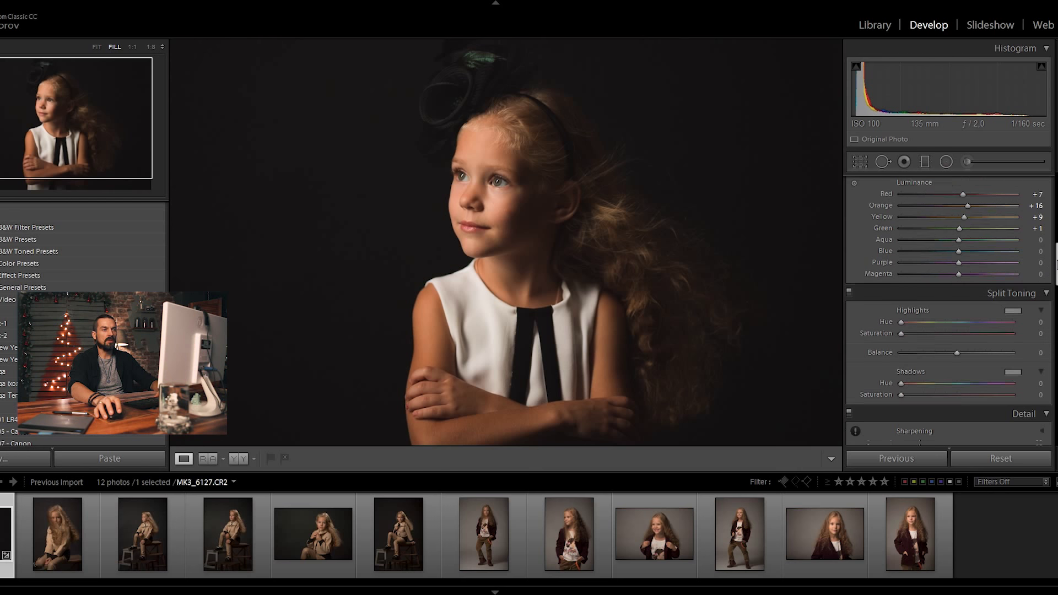
scroll(1057, 265, down, 3)
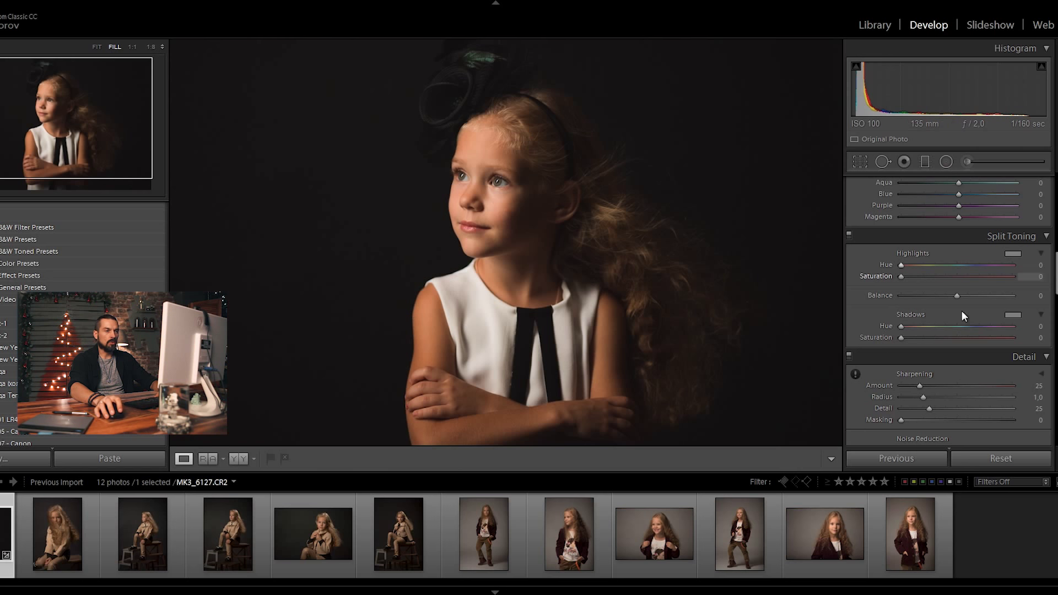
drag(901, 327, 974, 327)
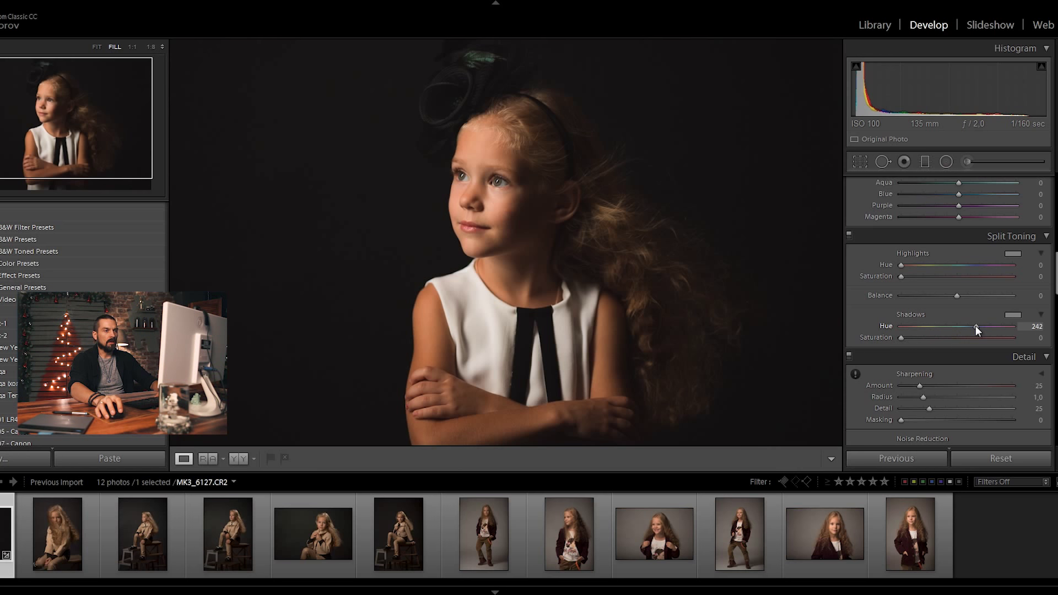
click(1011, 315)
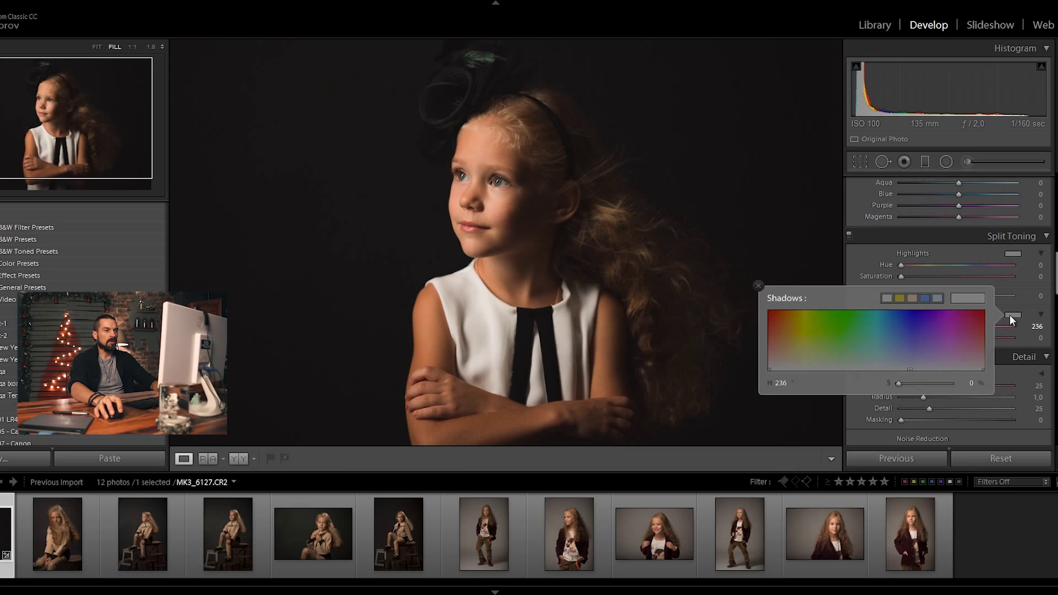
click(1030, 304)
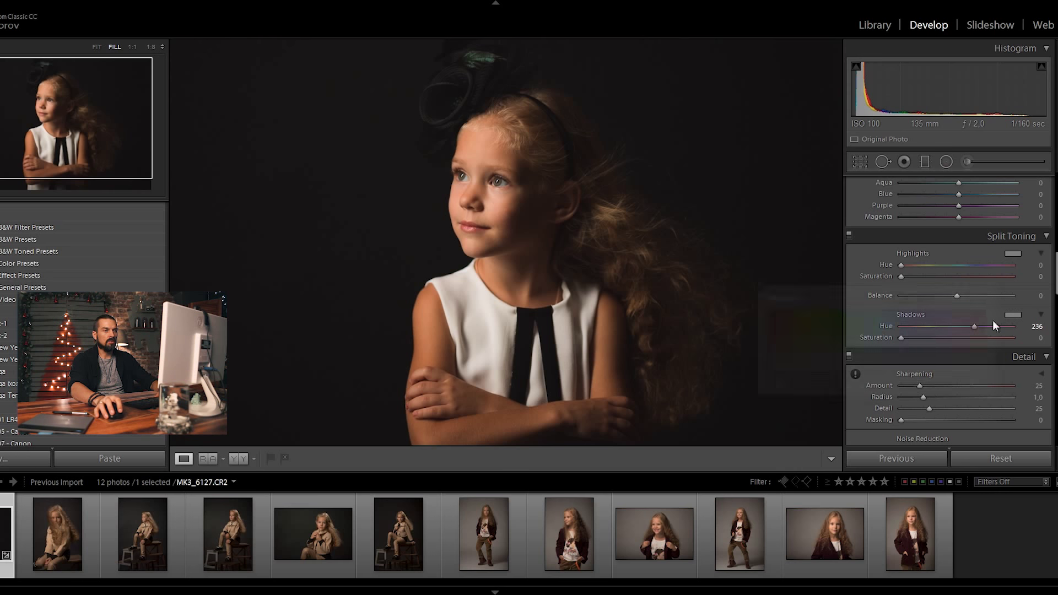
mouse_move(902, 338)
mouse_down()
mouse_move(923, 337)
mouse_move(910, 338)
mouse_up()
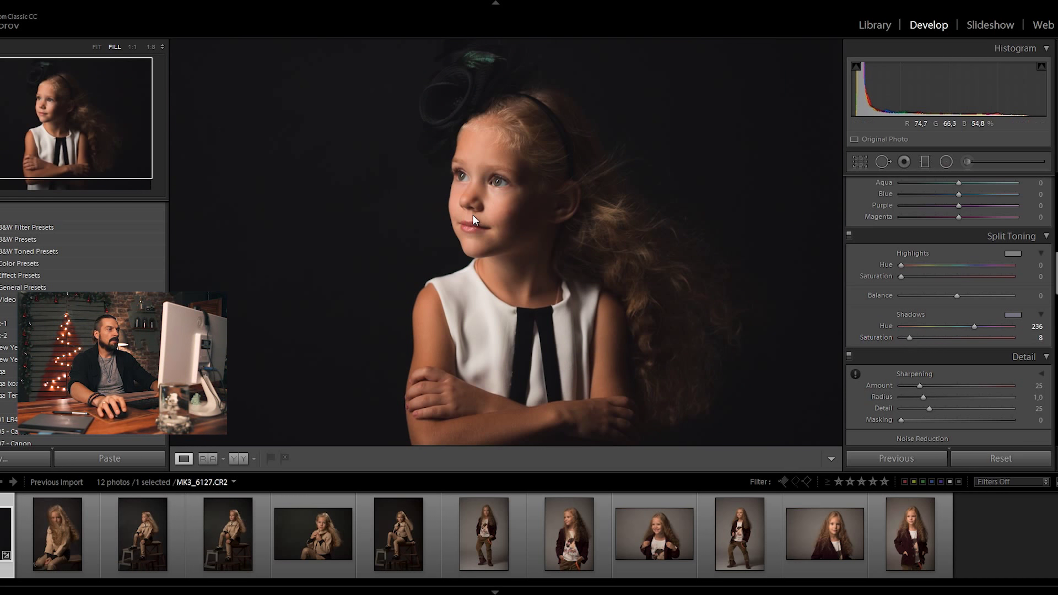
click(481, 190)
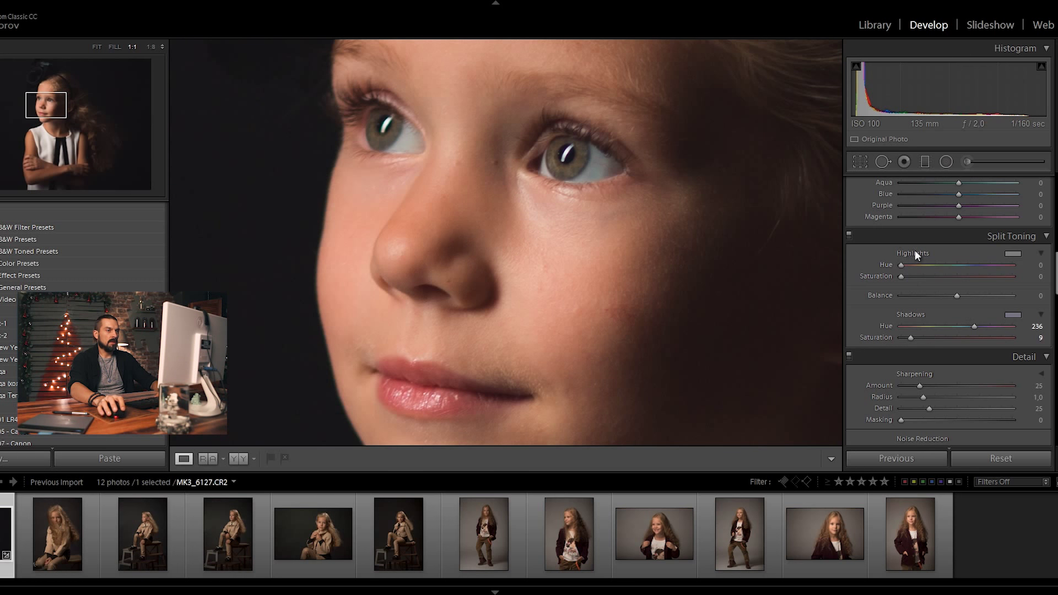
Tint the highlights yellow at hue 60, saturation 9, then switch split toning off to compare.
mouse_move(902, 266)
mouse_down()
mouse_move(922, 266)
mouse_move(912, 276)
mouse_up()
click(643, 283)
click(849, 236)
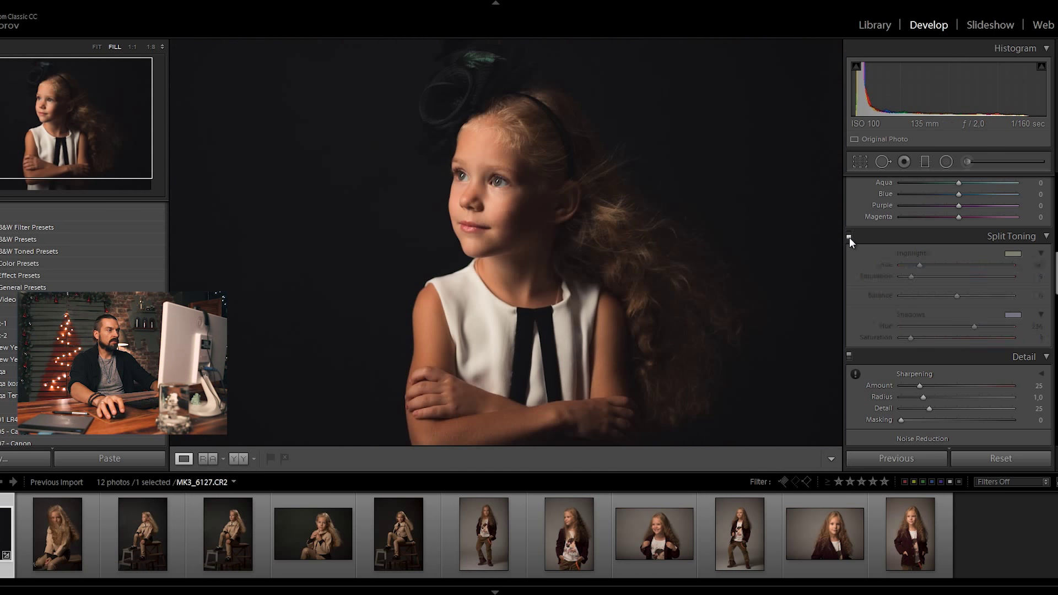
click(849, 236)
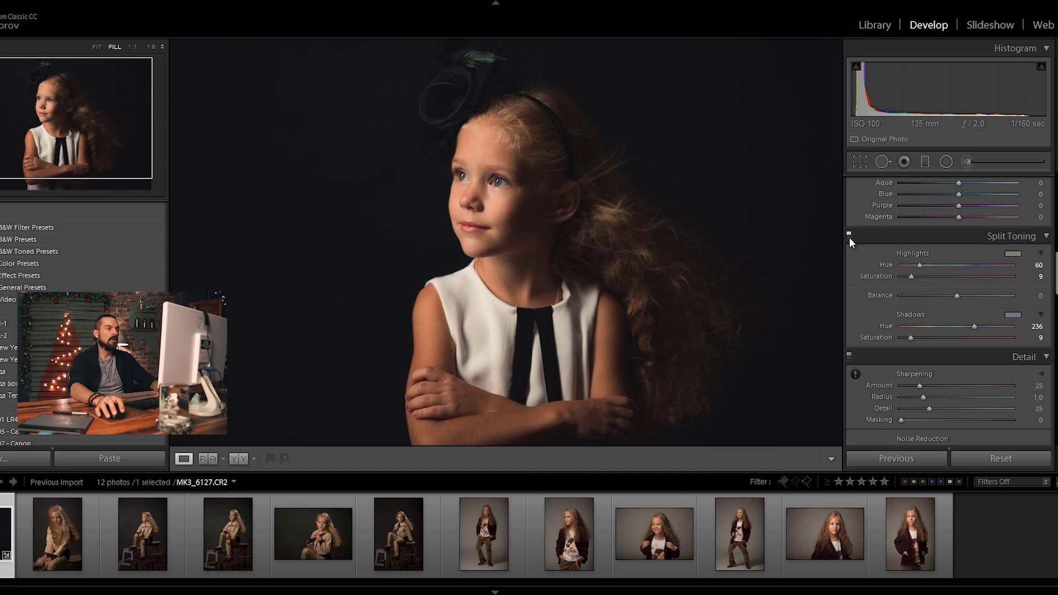
click(849, 236)
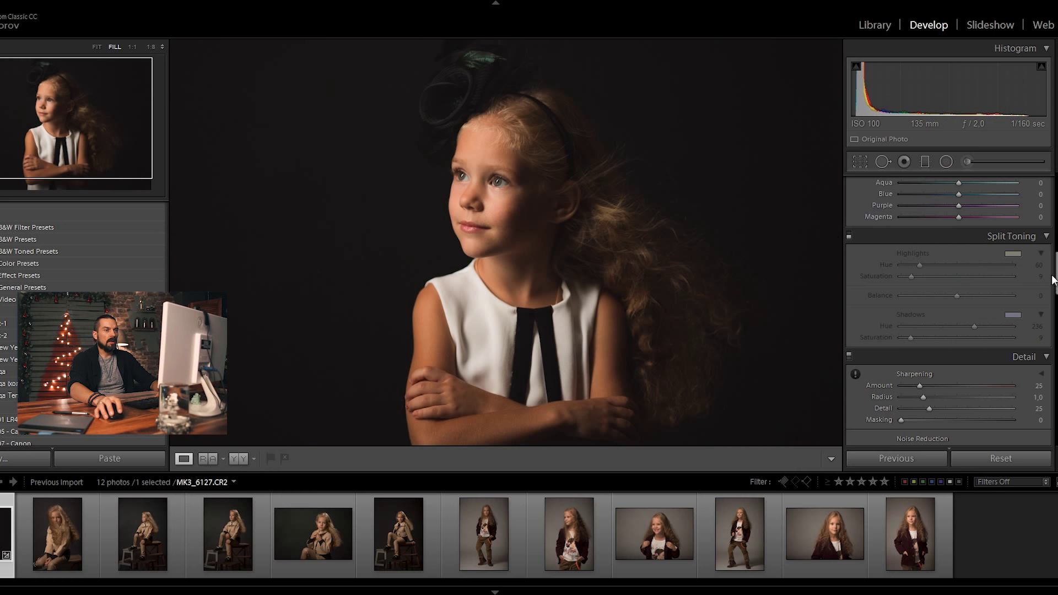
drag(1054, 279, 1056, 299)
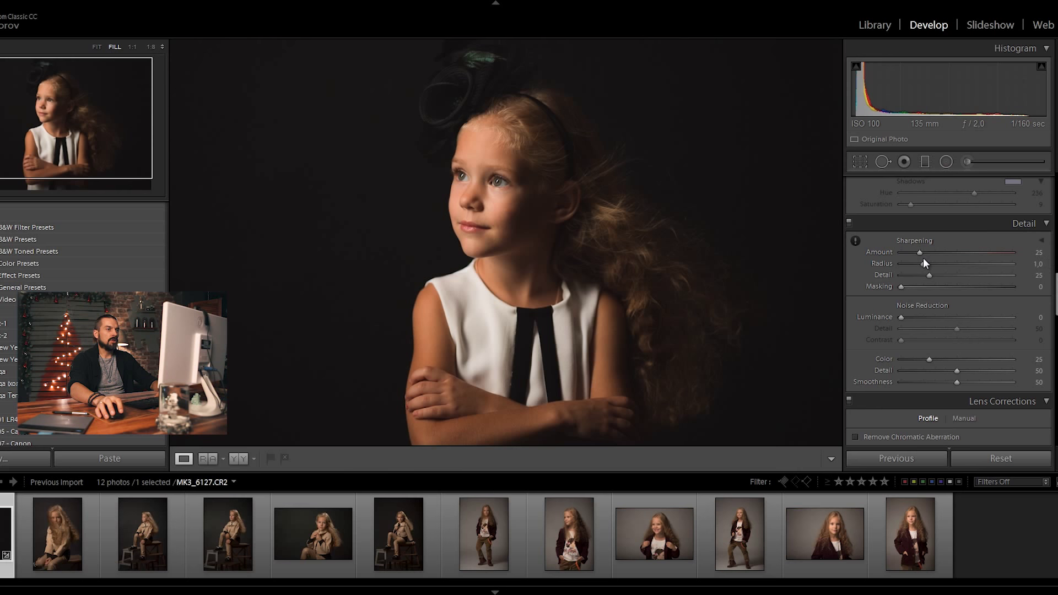
At 1:1 on the eye, set sharpening Amount 79, Radius 0.8 and Masking 0.
click(495, 178)
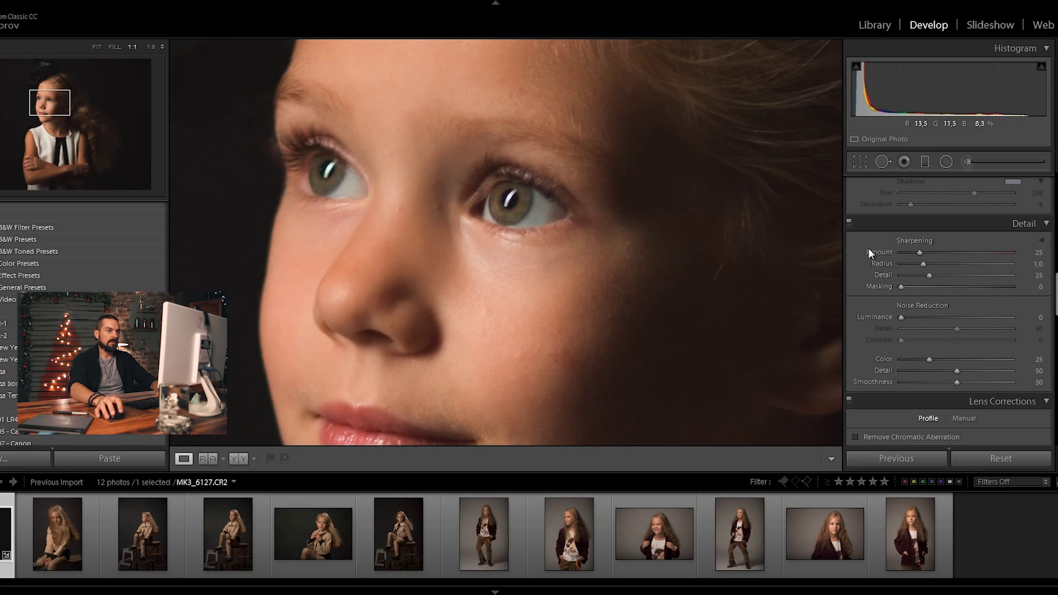
drag(918, 253, 921, 253)
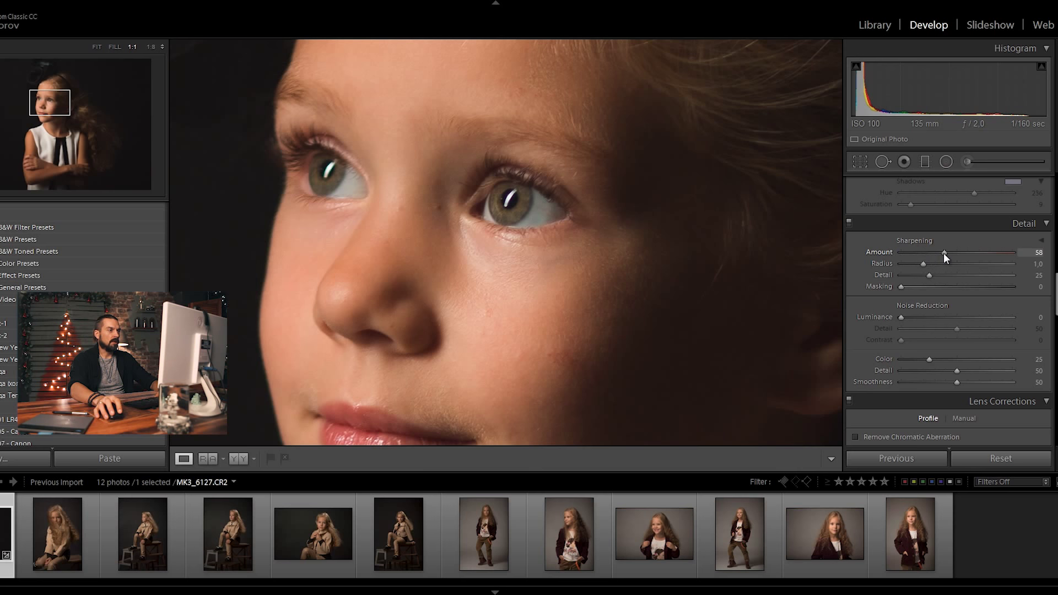
drag(958, 252, 896, 266)
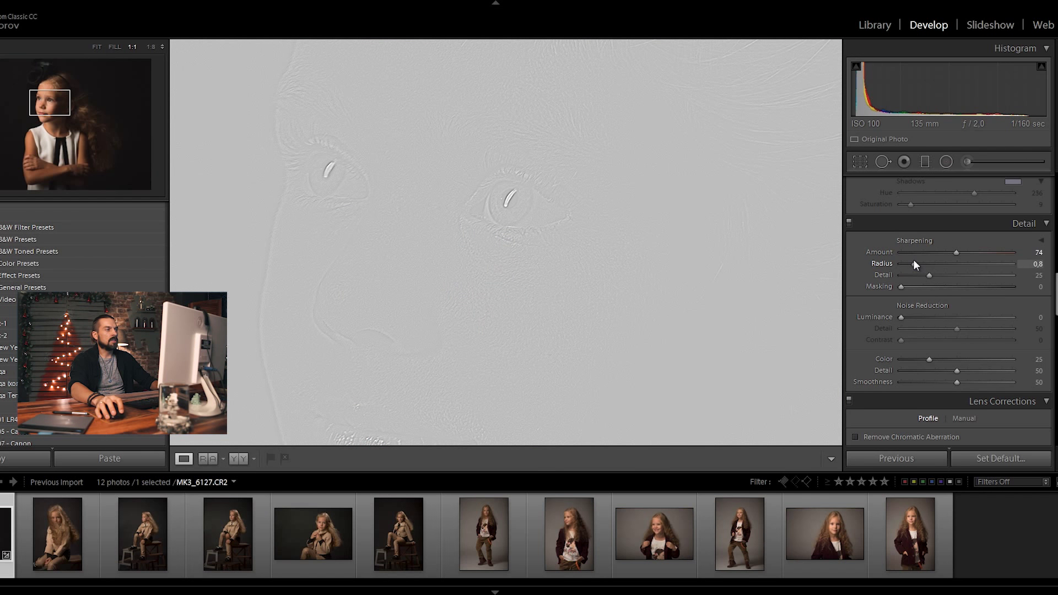
mouse_move(917, 261)
mouse_down()
mouse_move(1020, 270)
mouse_move(890, 268)
mouse_up()
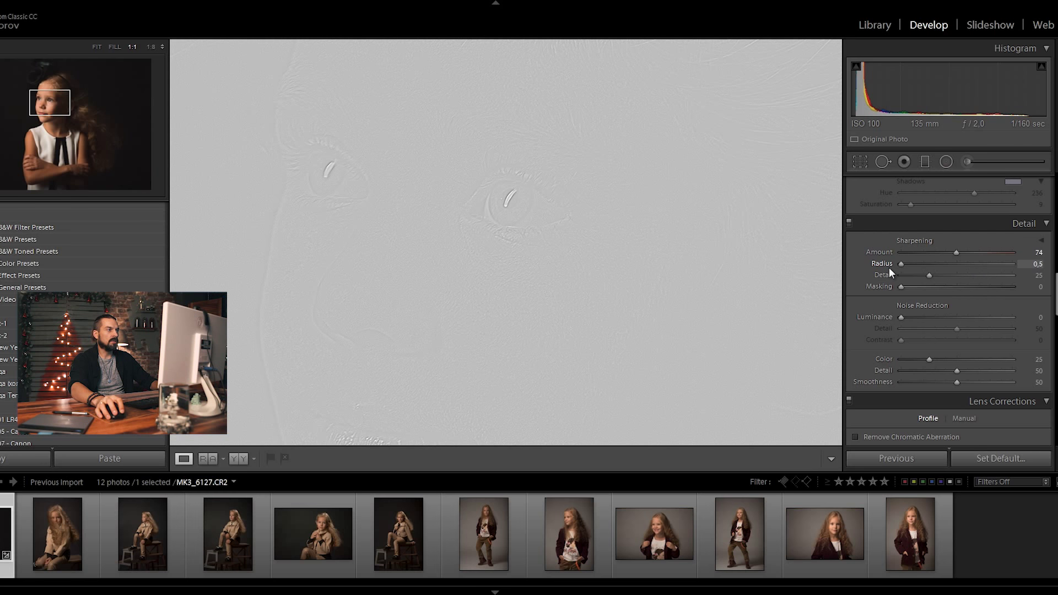
drag(919, 263, 917, 262)
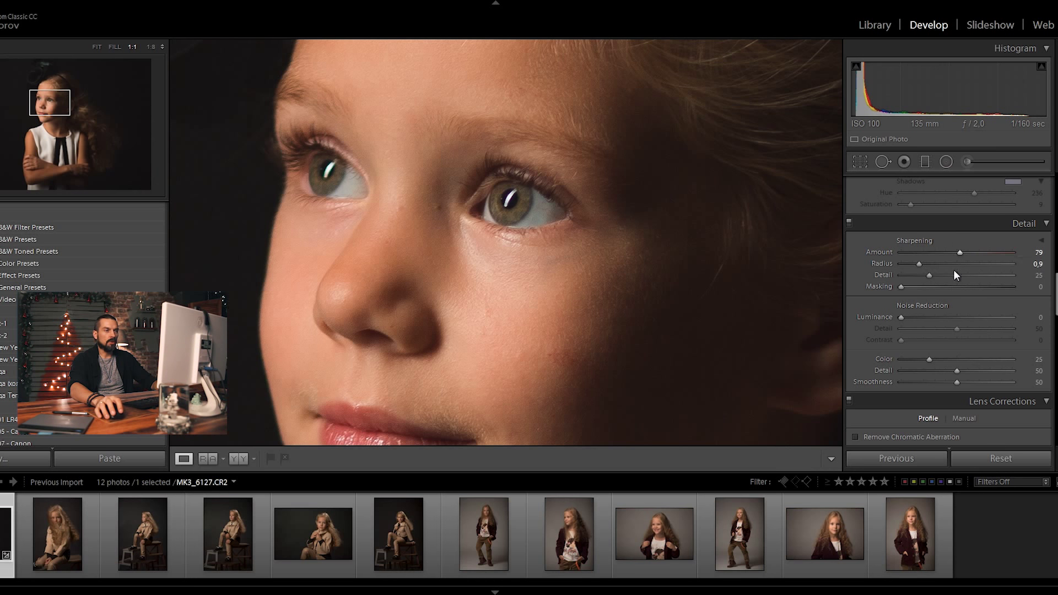
click(904, 287)
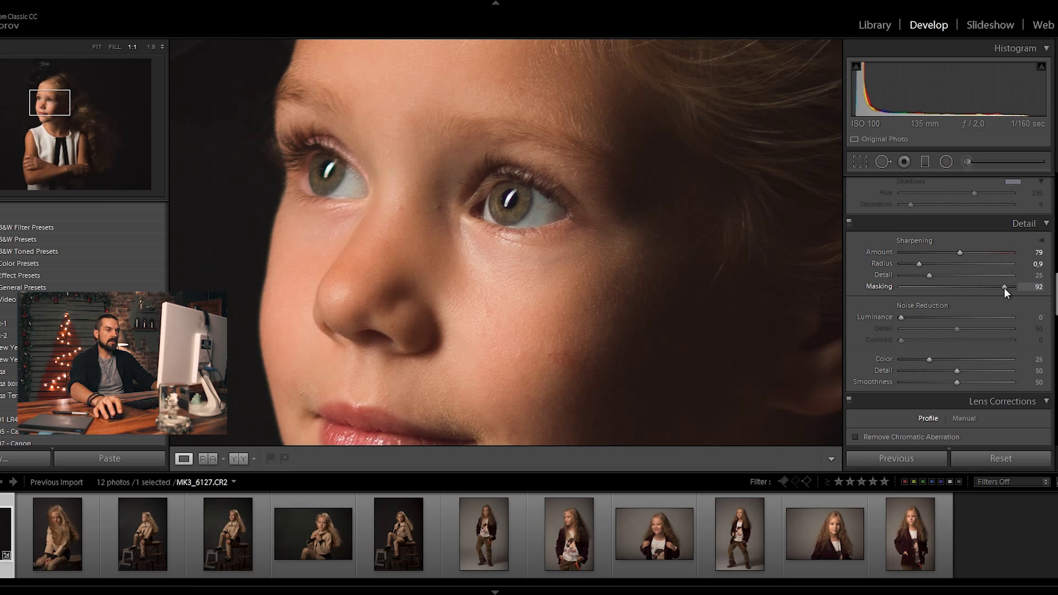
drag(914, 287, 902, 287)
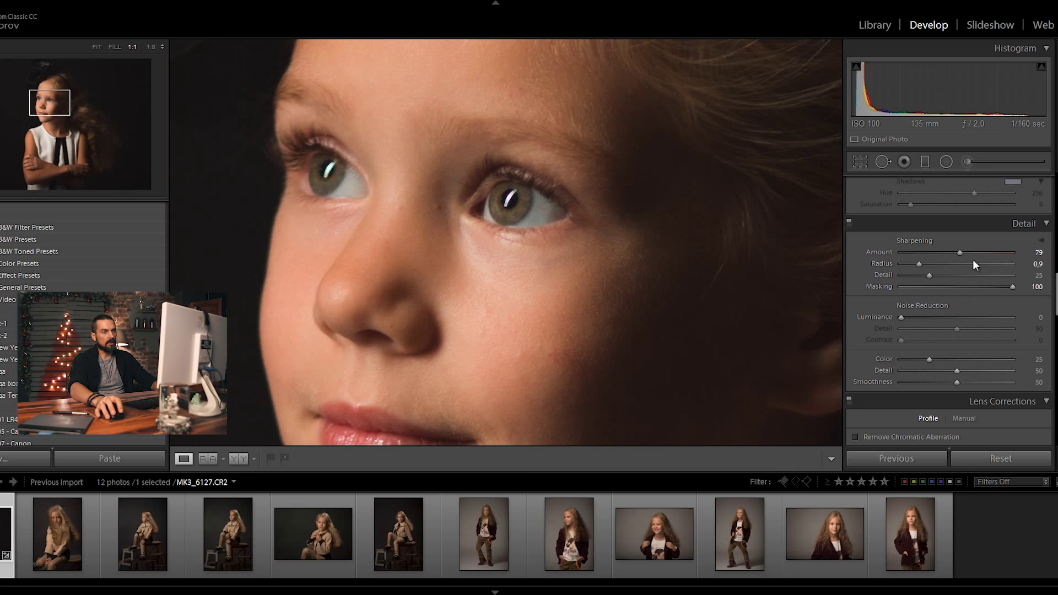
drag(1013, 286, 974, 287)
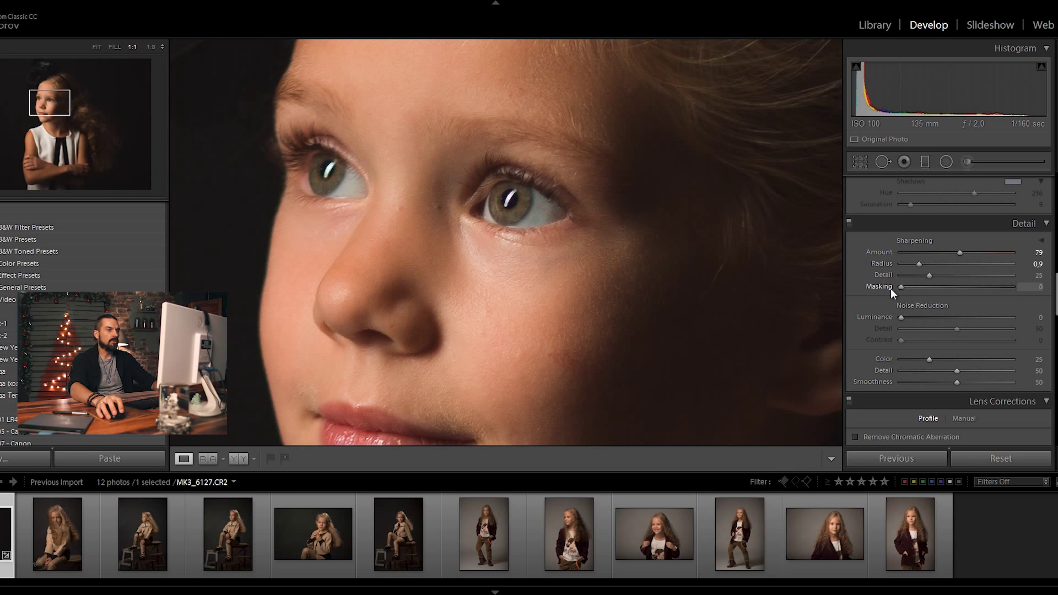
drag(891, 289, 908, 292)
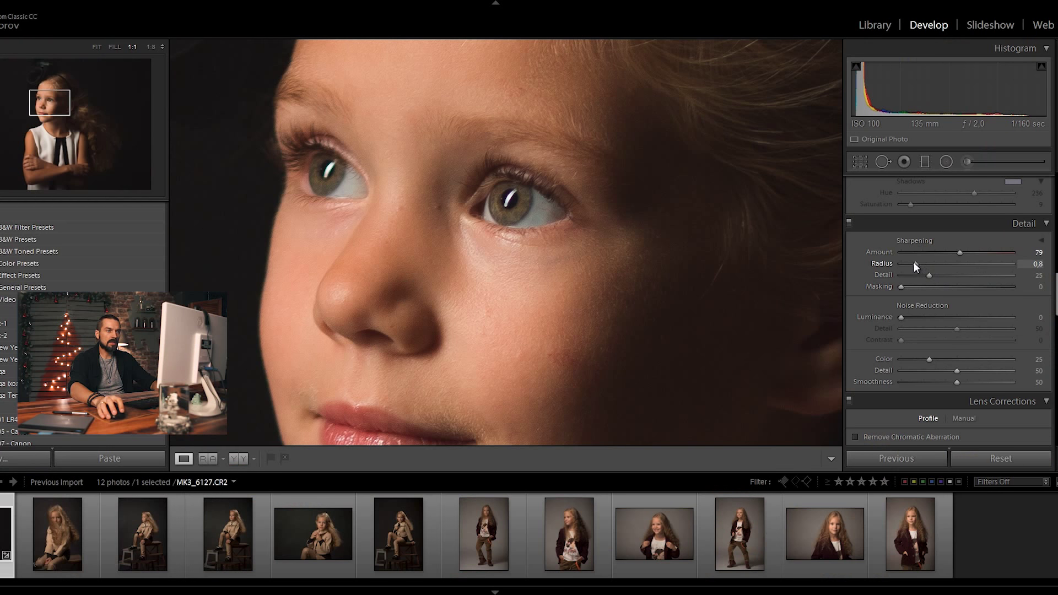
click(914, 263)
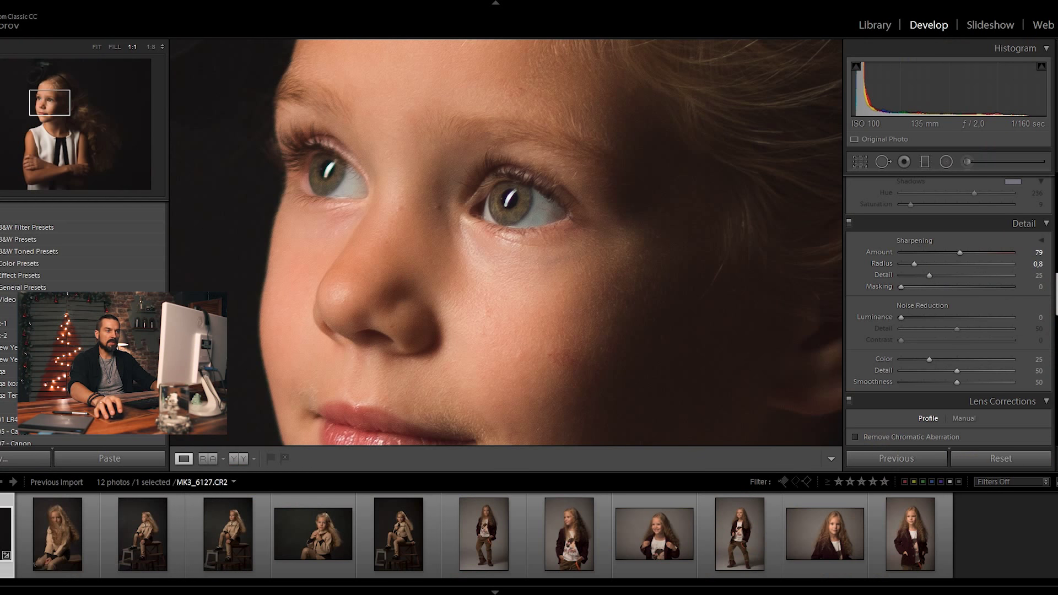
Set noise reduction Luminance 26 and Color 49, checking the hair in the 1:1 view.
scroll(1057, 302, down, 3)
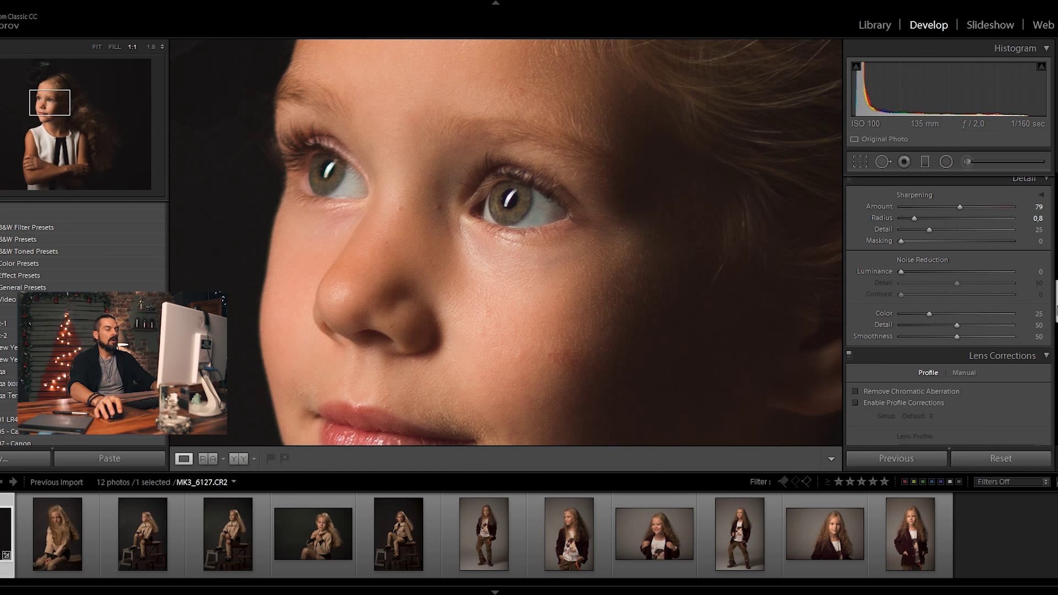
drag(902, 260, 919, 259)
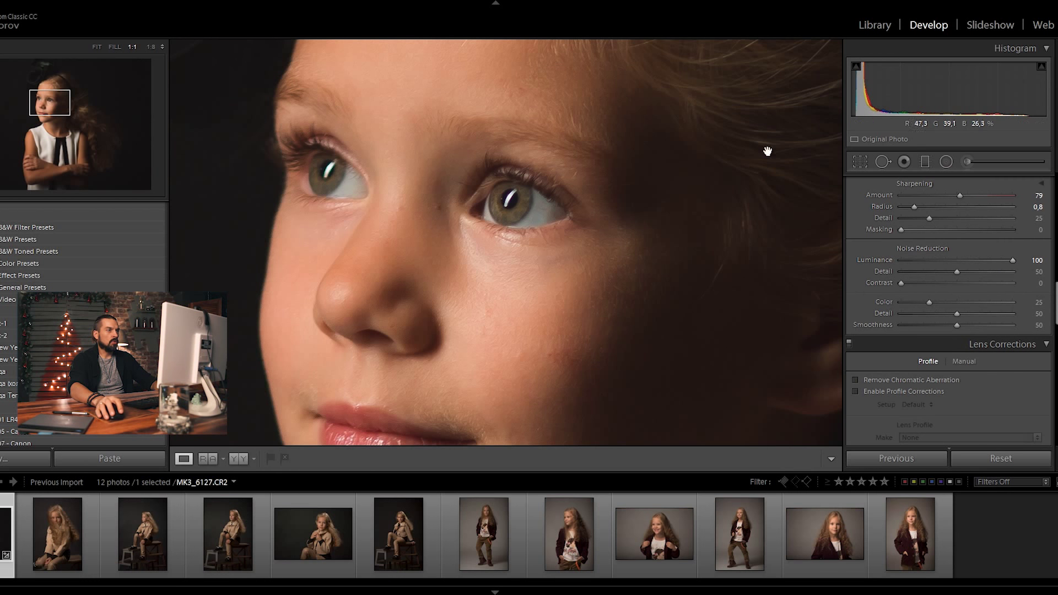
drag(673, 191, 588, 423)
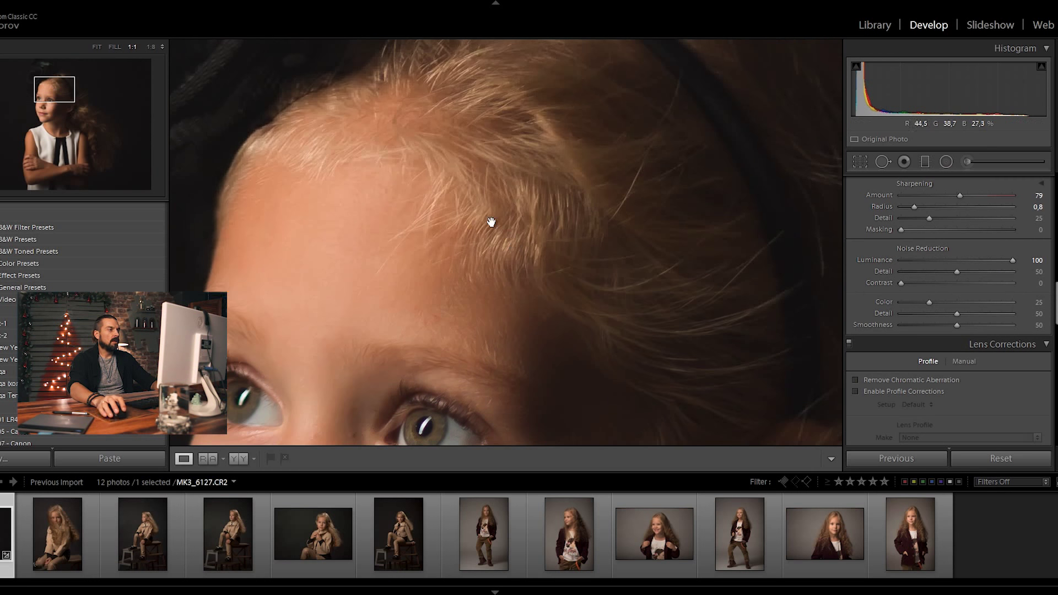
drag(515, 241, 582, 231)
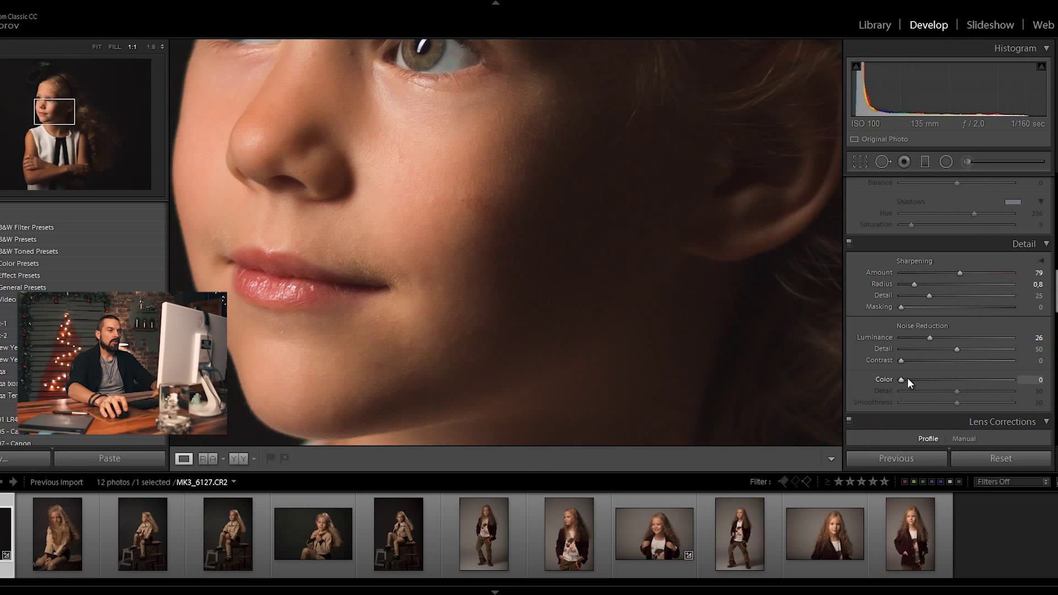
drag(904, 380, 958, 381)
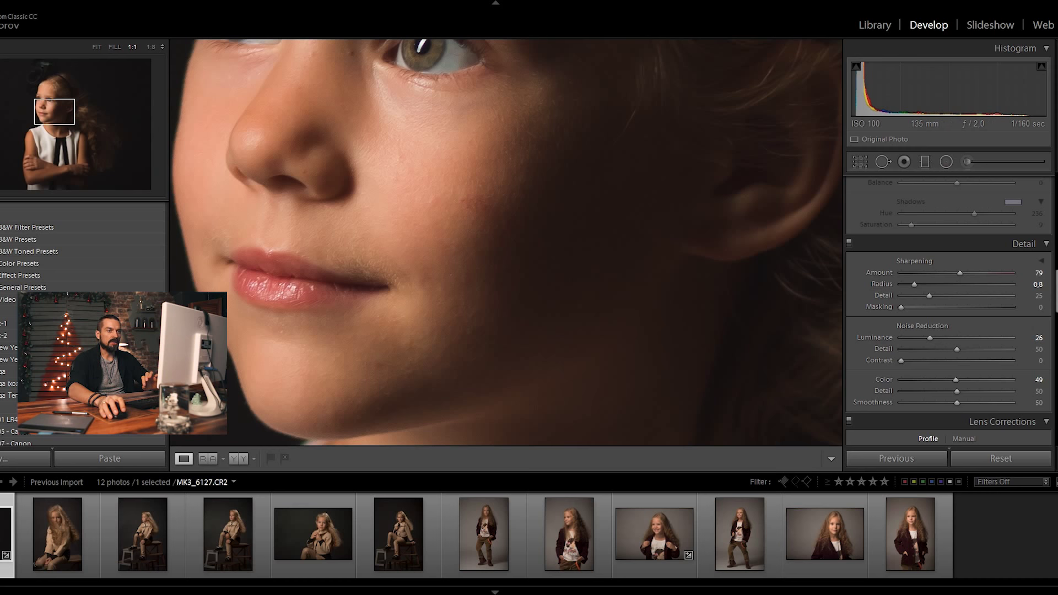
scroll(948, 308, down, 4)
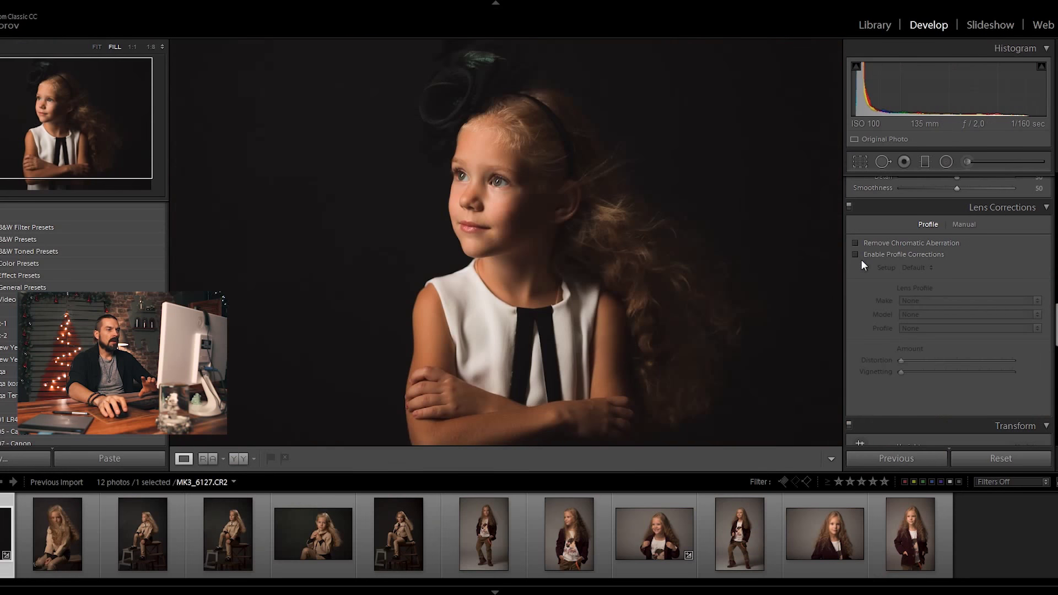
Try lens profile, chromatic aberration, distortion and vignetting corrections, then leave them all off.
click(856, 254)
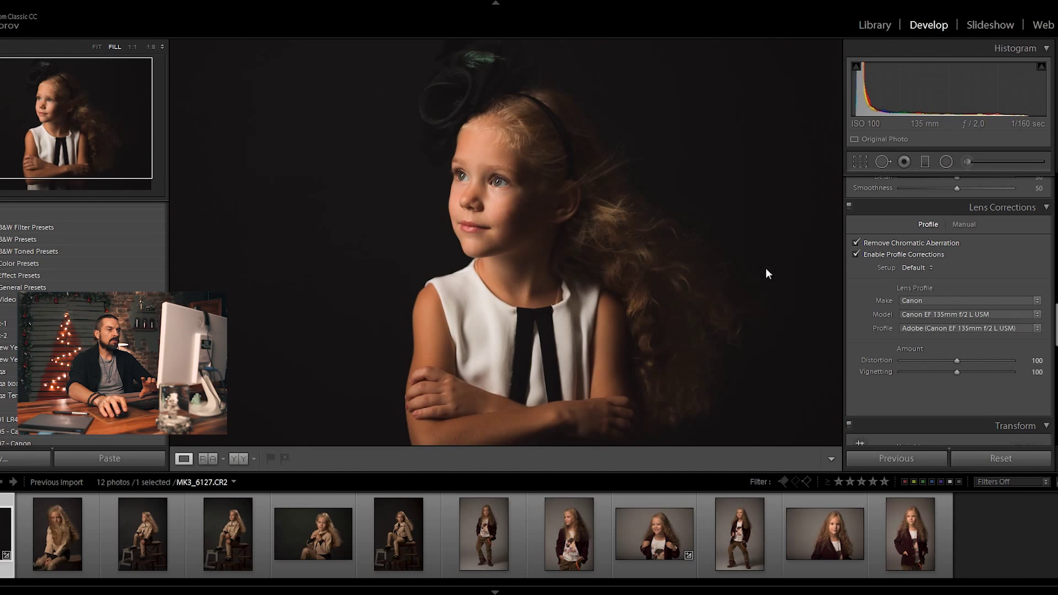
click(954, 329)
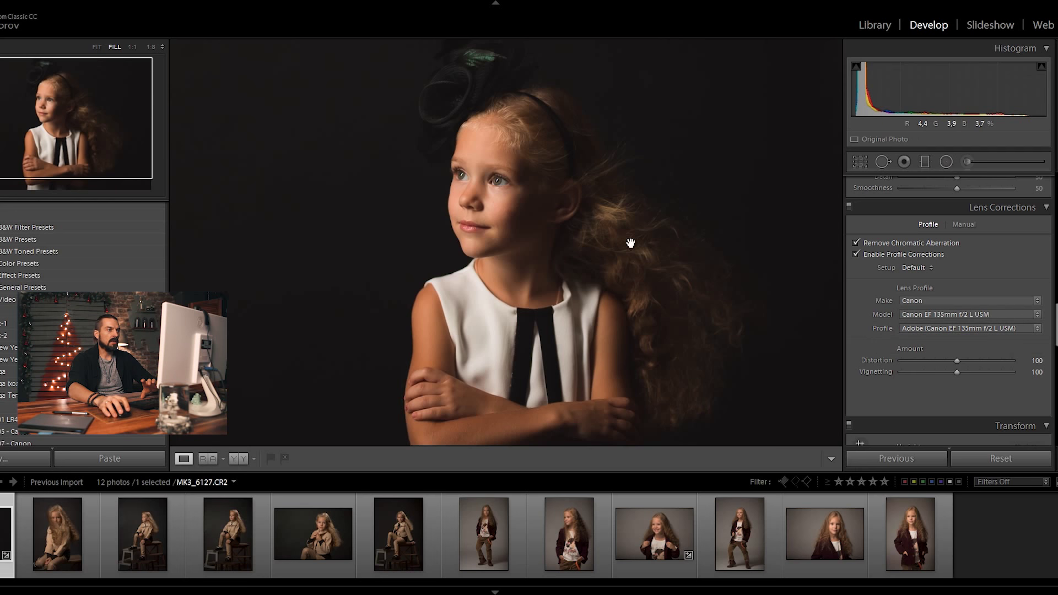
mouse_move(957, 372)
mouse_down()
mouse_move(856, 373)
mouse_move(1053, 375)
mouse_up()
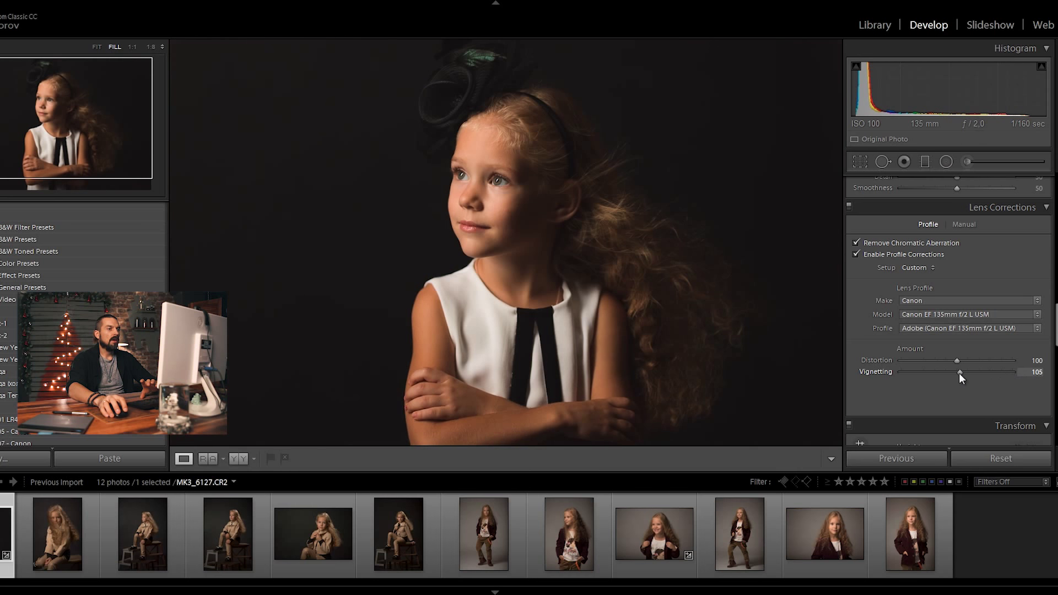
mouse_move(957, 361)
mouse_down()
mouse_move(885, 359)
mouse_move(1021, 362)
mouse_move(836, 359)
mouse_up()
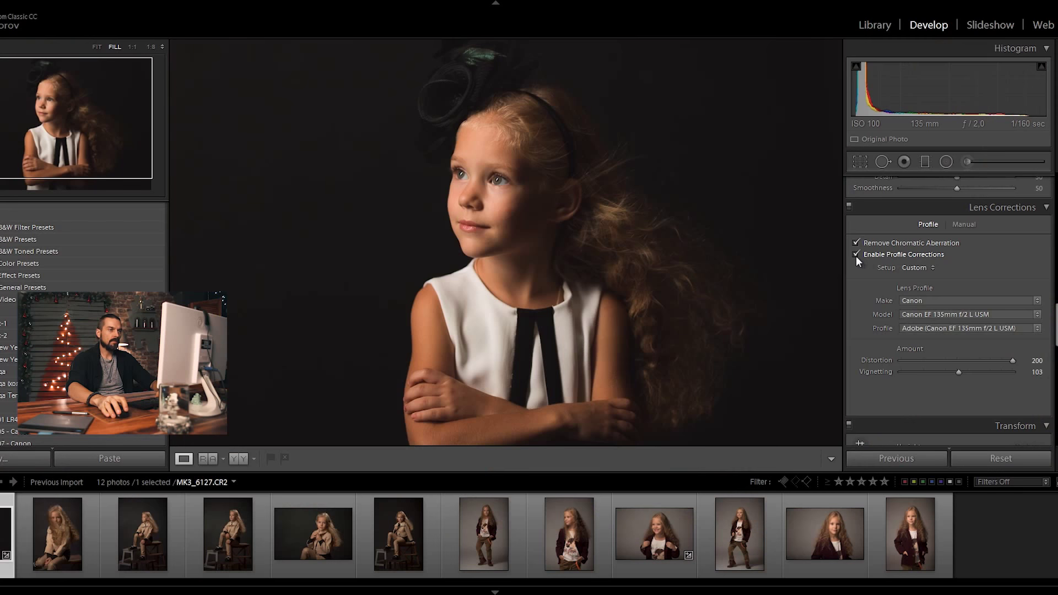
click(856, 255)
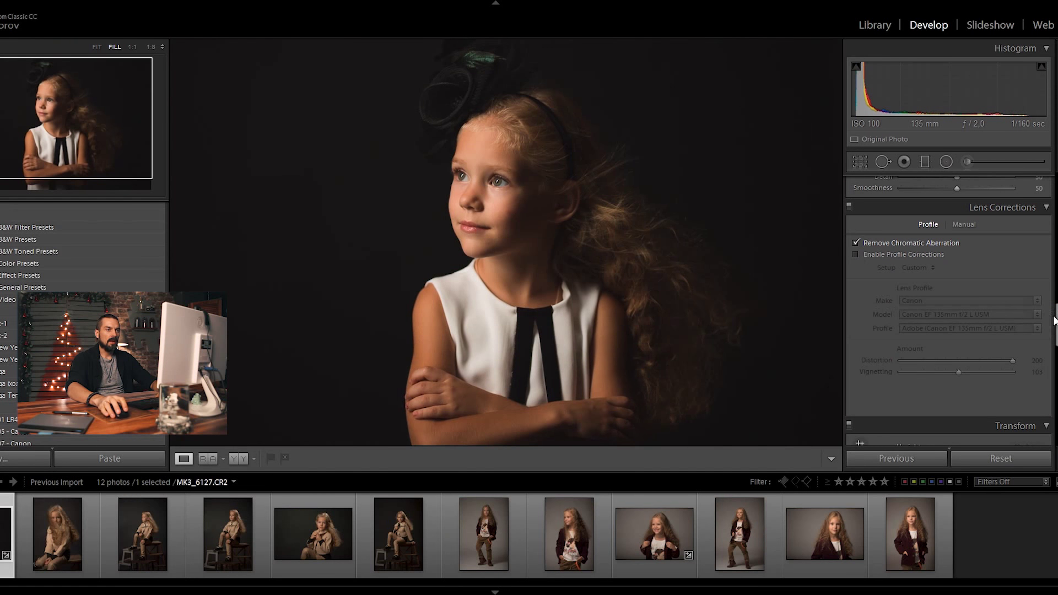
click(854, 243)
scroll(1014, 245, down, 5)
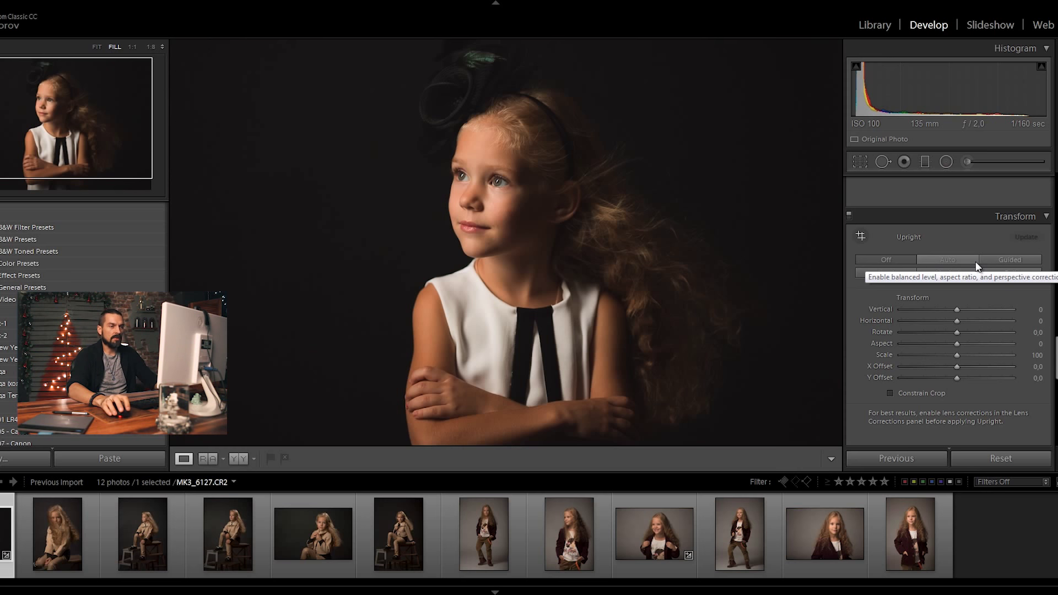
click(946, 260)
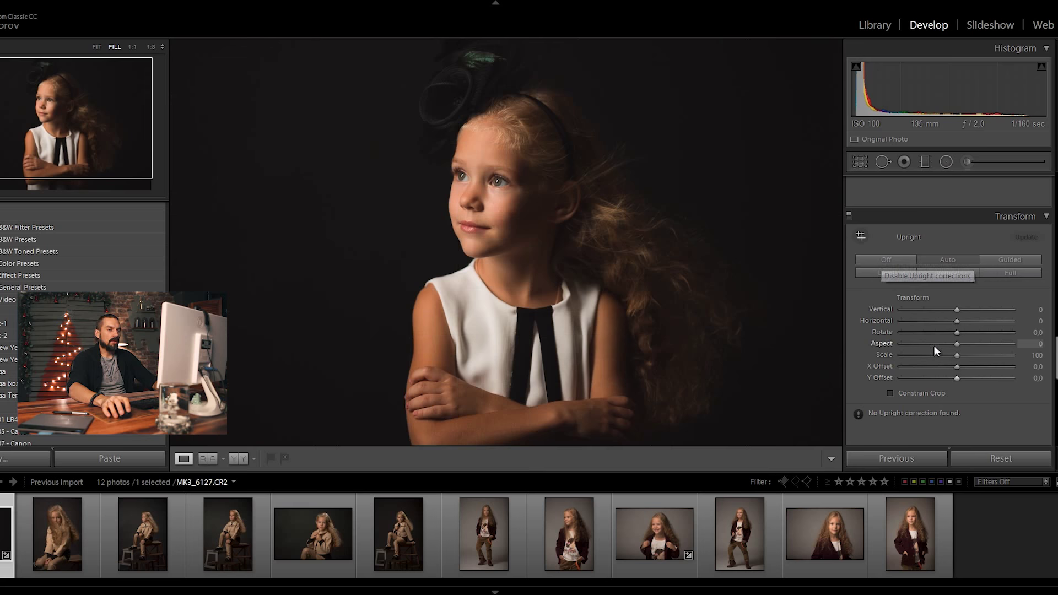
click(898, 261)
drag(957, 311, 952, 311)
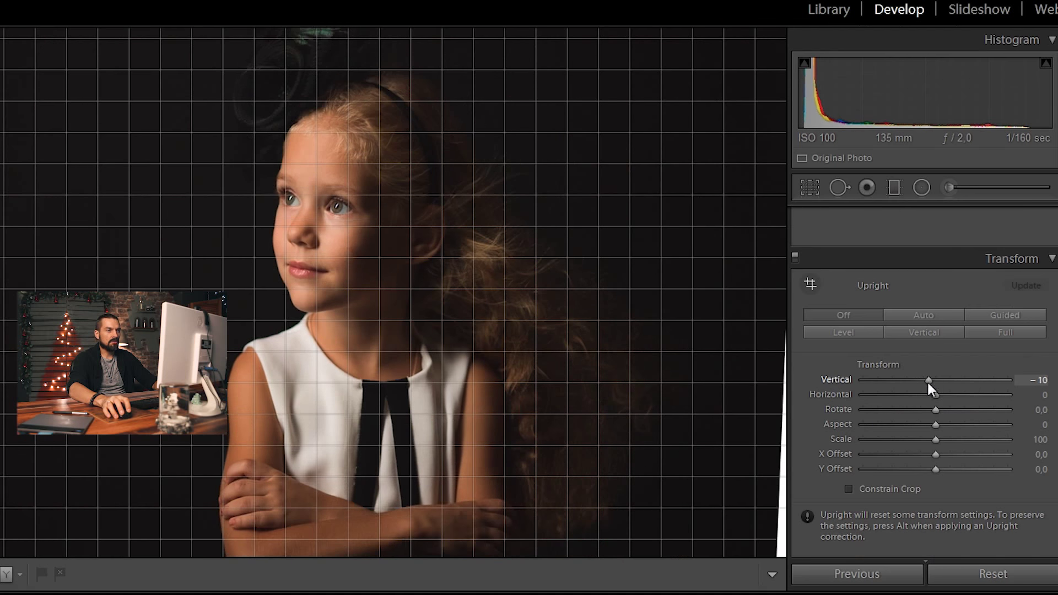
double_click(929, 380)
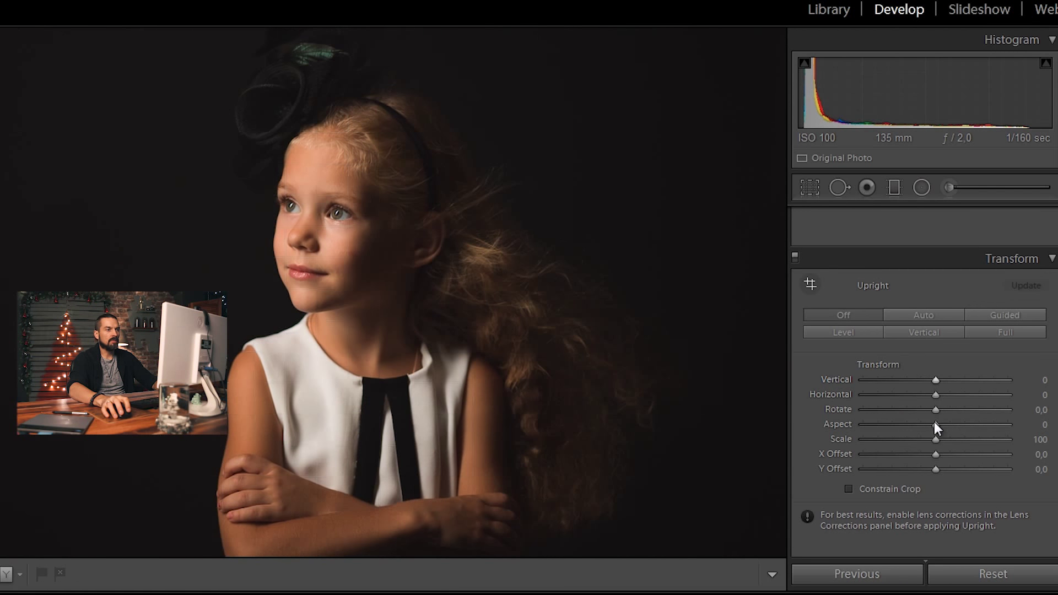
mouse_move(936, 439)
mouse_down()
mouse_move(954, 439)
mouse_move(940, 440)
mouse_up()
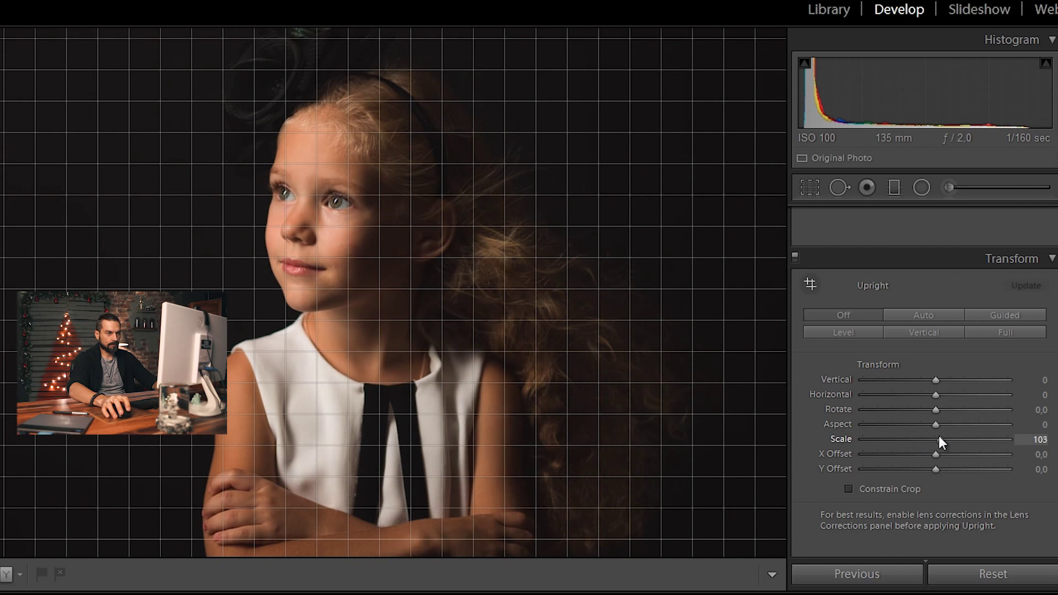
double_click(936, 440)
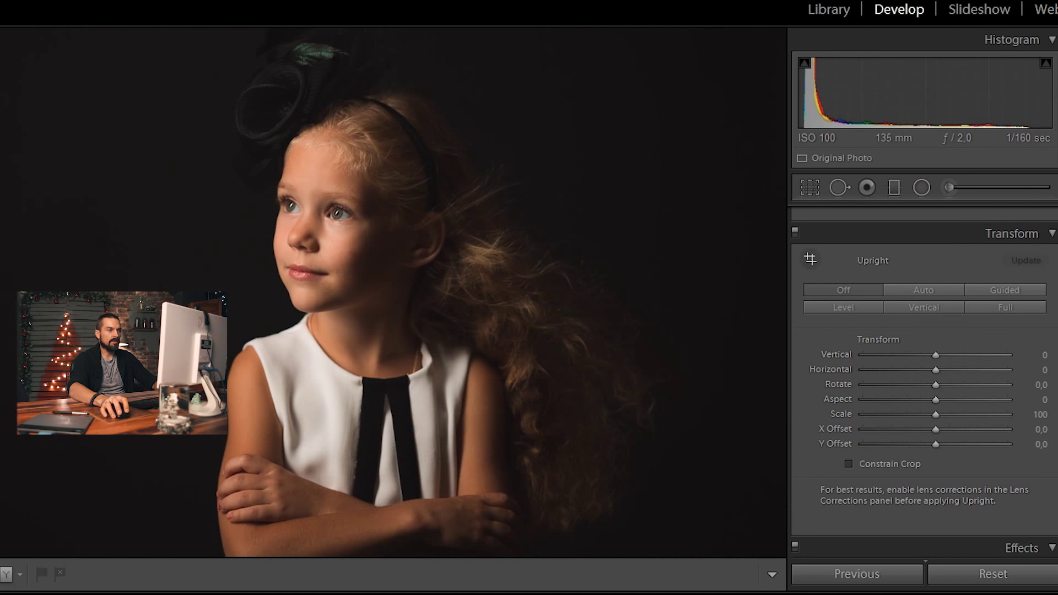
scroll(924, 386, up, 1)
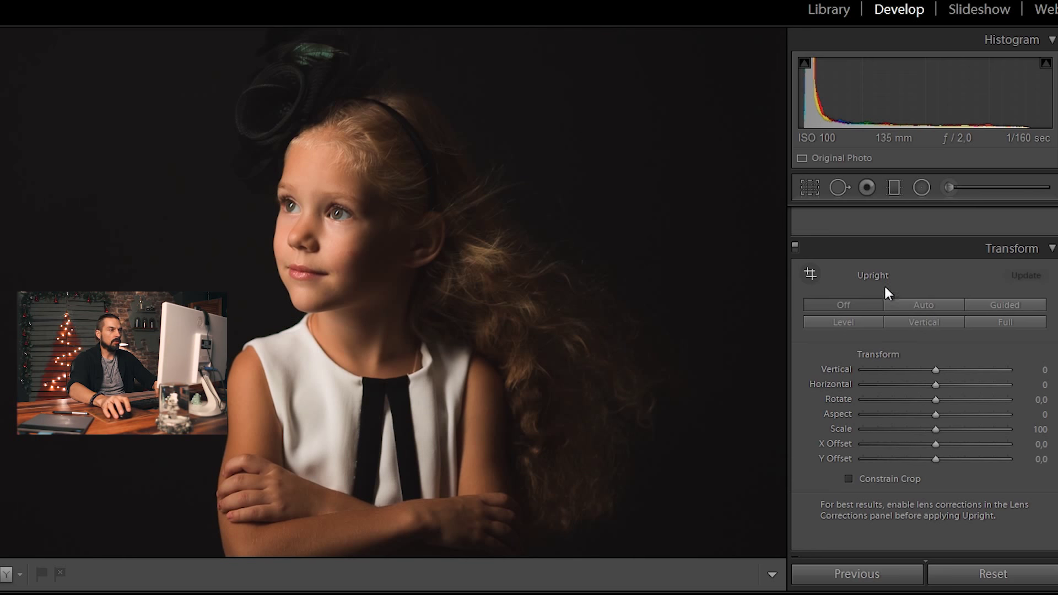
Test post-crop vignetting from dark corners to +42, then pull Amount back near zero.
scroll(925, 386, down, 4)
scroll(924, 386, down, 5)
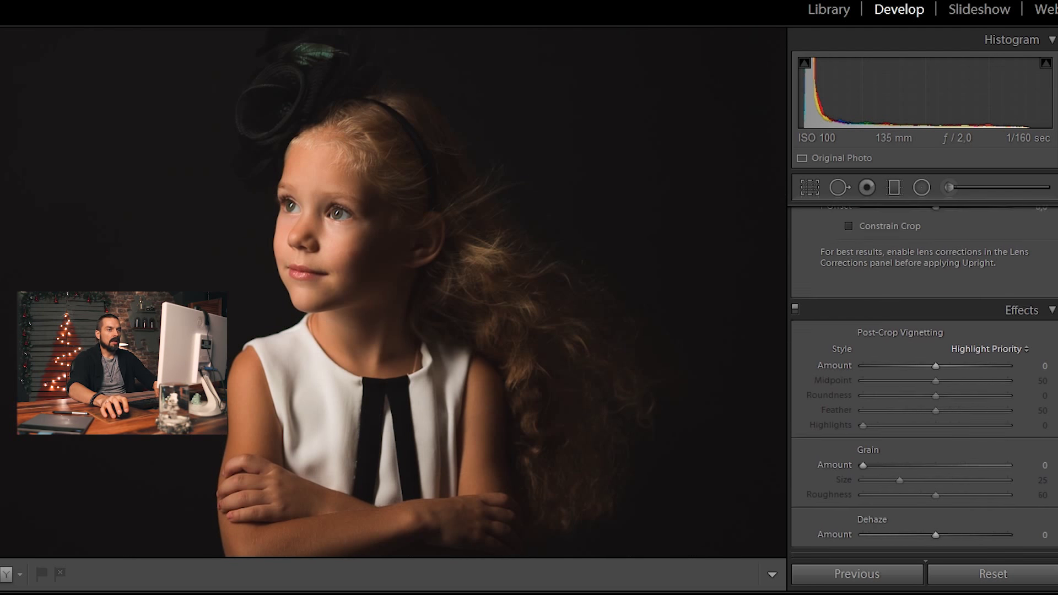
scroll(924, 386, down, 1)
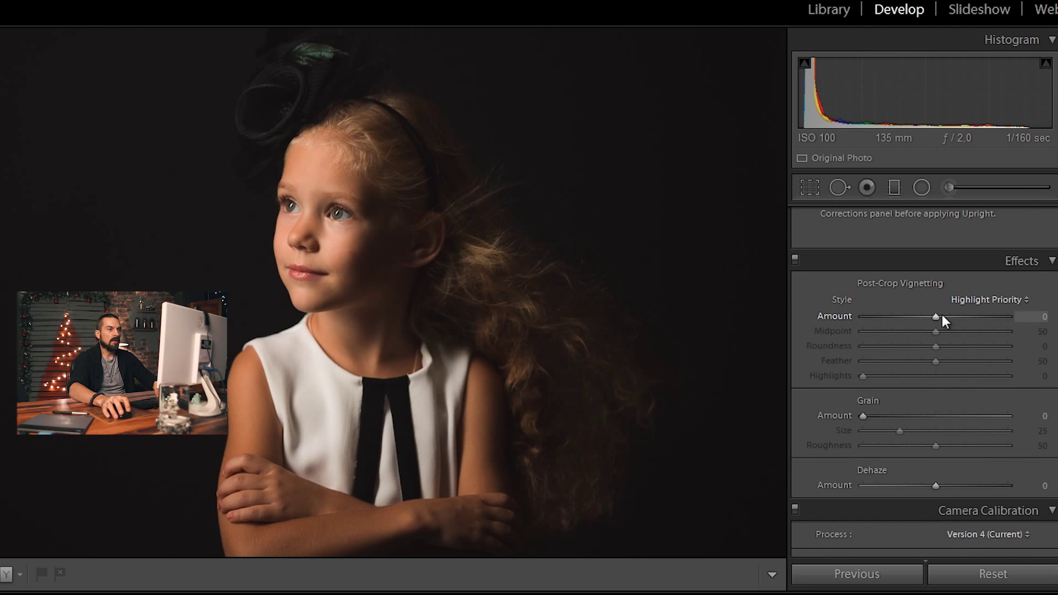
drag(936, 317, 903, 316)
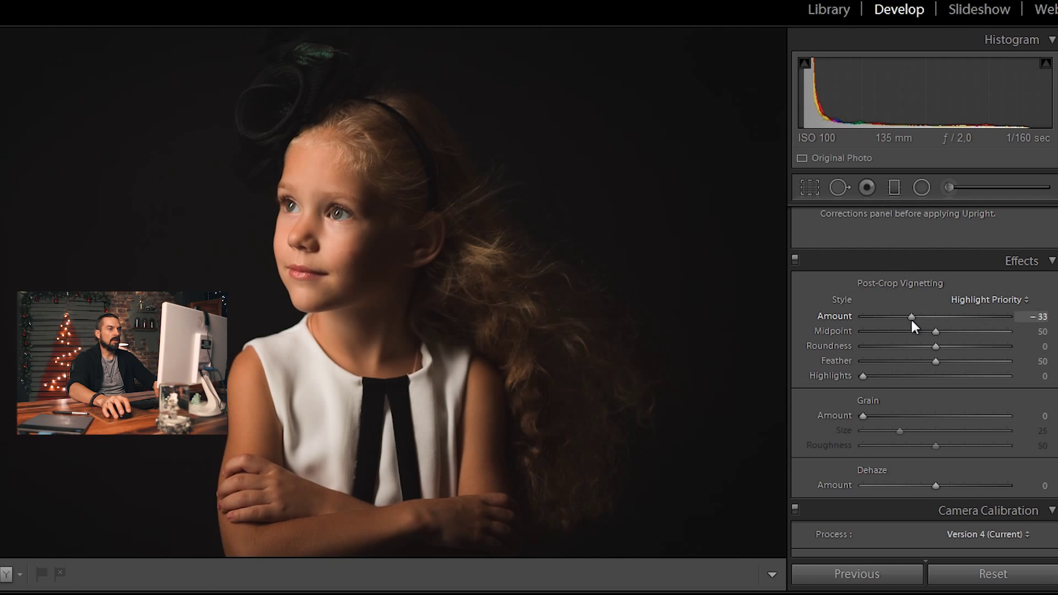
mouse_move(904, 317)
mouse_down()
mouse_move(924, 318)
mouse_move(869, 316)
mouse_move(1018, 316)
mouse_move(872, 317)
mouse_move(998, 319)
mouse_move(935, 315)
mouse_move(965, 317)
mouse_move(970, 329)
mouse_move(895, 330)
mouse_move(980, 332)
mouse_move(934, 332)
mouse_move(963, 349)
mouse_move(874, 346)
mouse_move(1004, 346)
mouse_move(847, 365)
mouse_move(1026, 362)
mouse_move(1007, 361)
mouse_up()
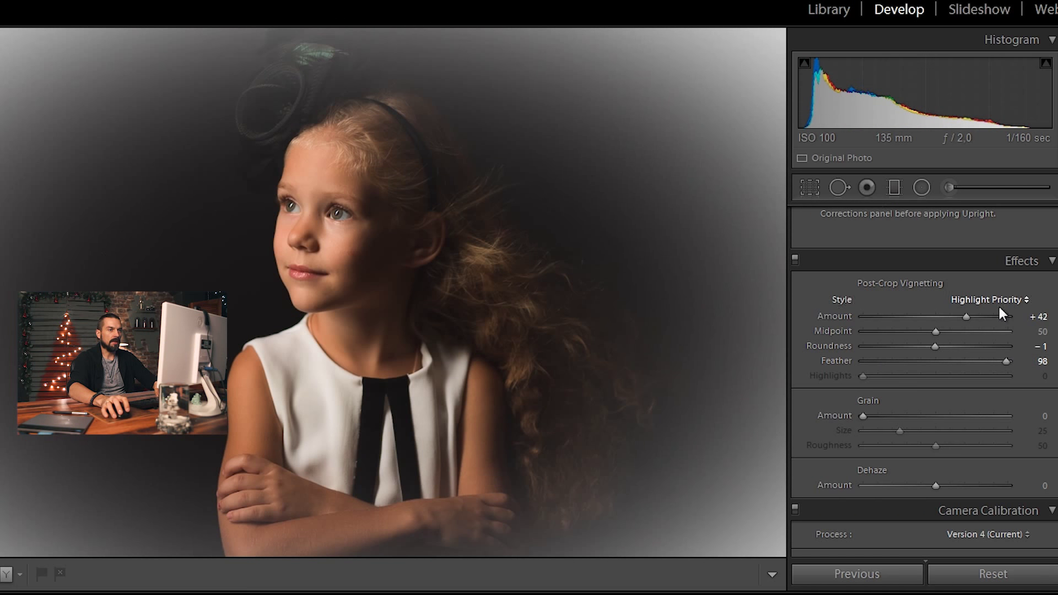
drag(964, 317, 936, 316)
Reset vignette Feather to default and test film grain at 1:1, ending with Grain Amount 0.
double_click(1005, 363)
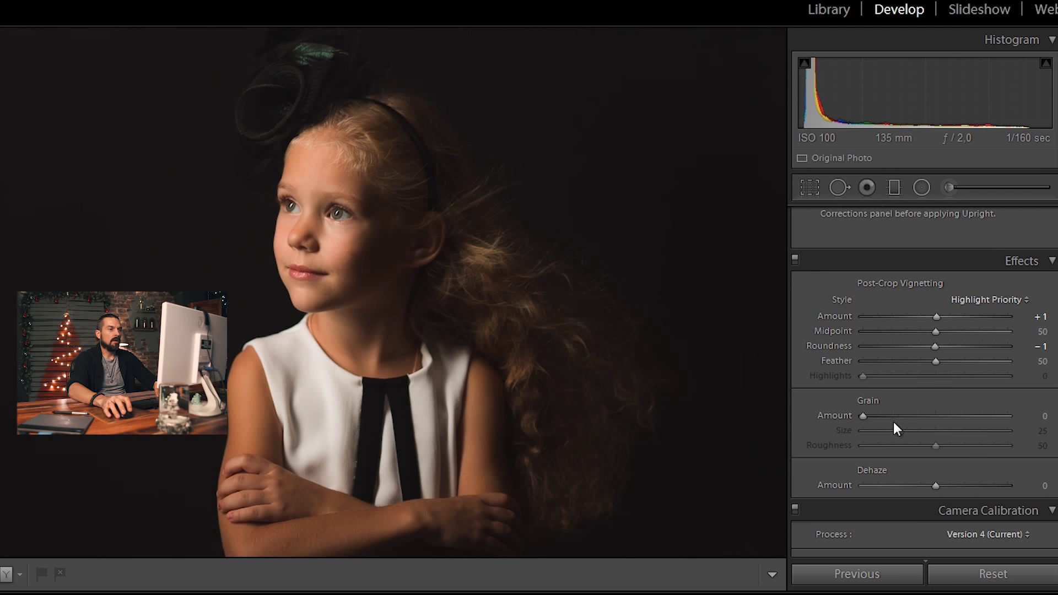
drag(864, 416, 893, 416)
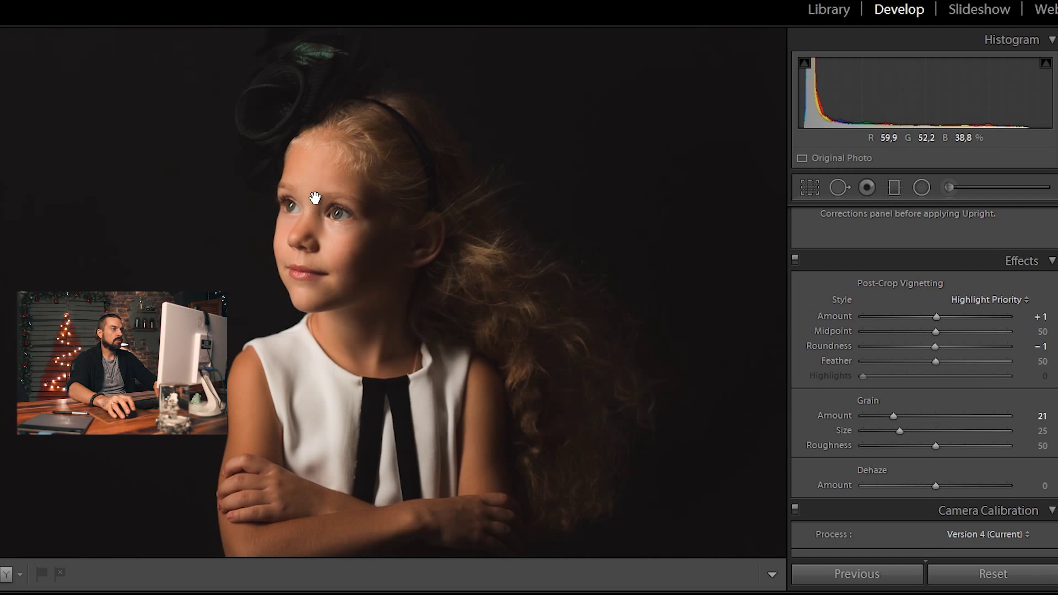
click(336, 208)
drag(895, 418, 922, 418)
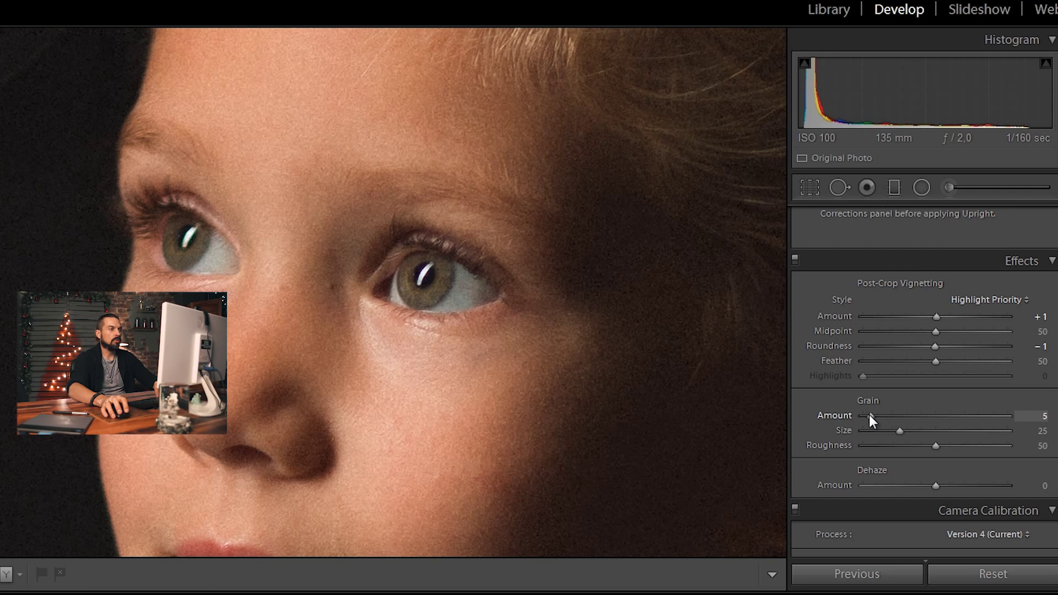
drag(868, 417, 986, 430)
mouse_move(903, 433)
mouse_down()
mouse_move(844, 434)
mouse_move(881, 431)
mouse_move(852, 413)
mouse_up()
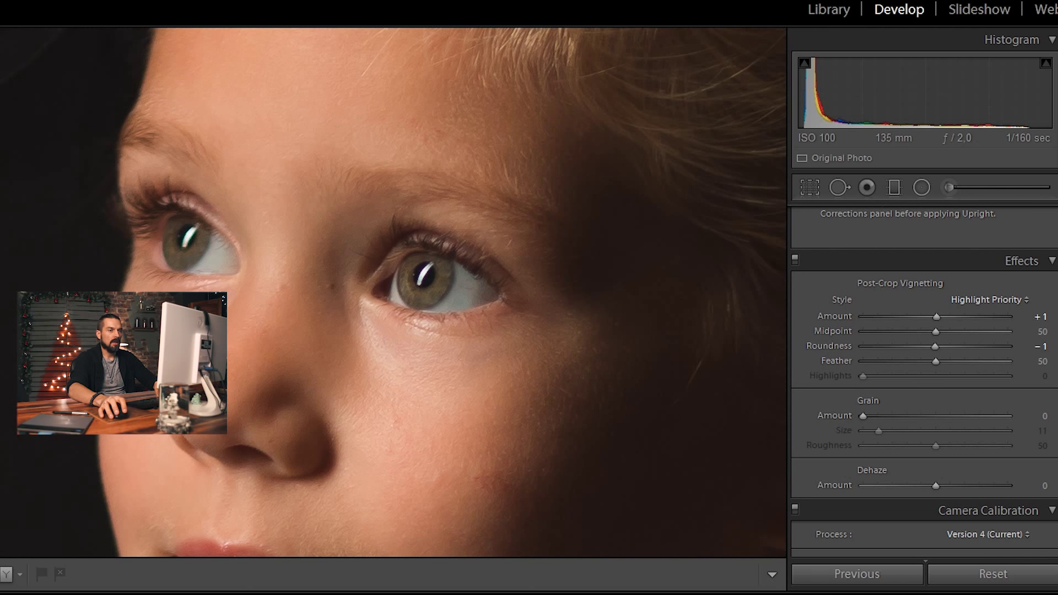
scroll(1015, 446, down, 3)
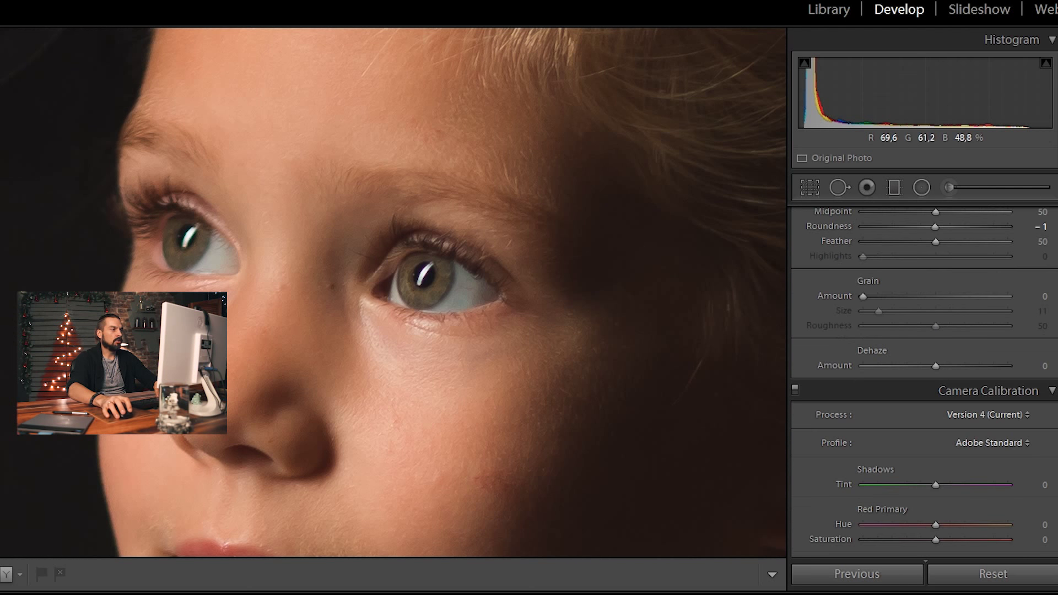
click(401, 251)
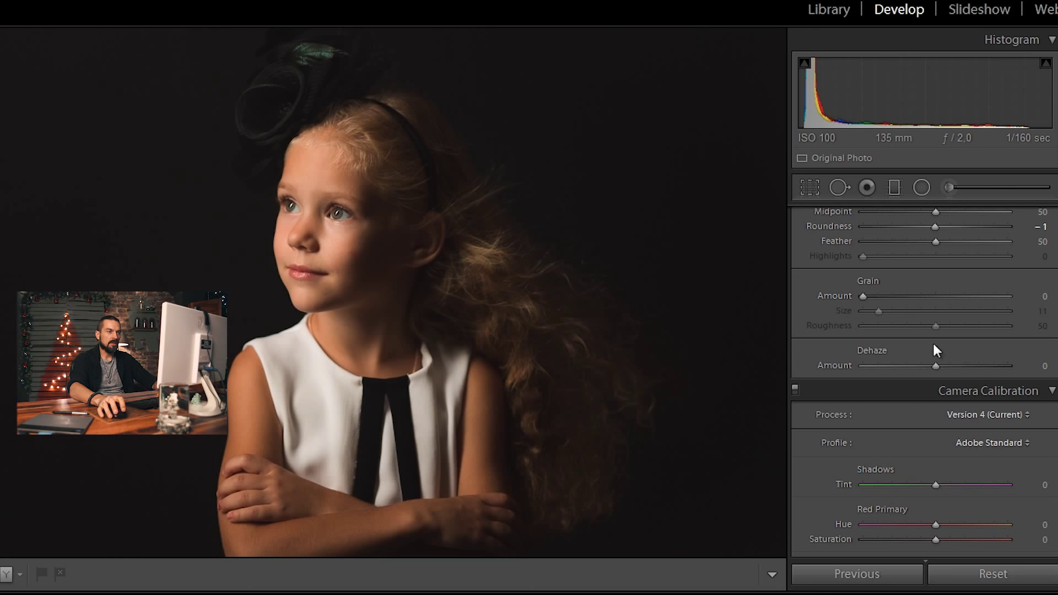
Set Dehaze to +1 and scroll down to Camera Calibration.
mouse_move(937, 366)
mouse_down()
mouse_move(863, 365)
mouse_move(940, 362)
mouse_up()
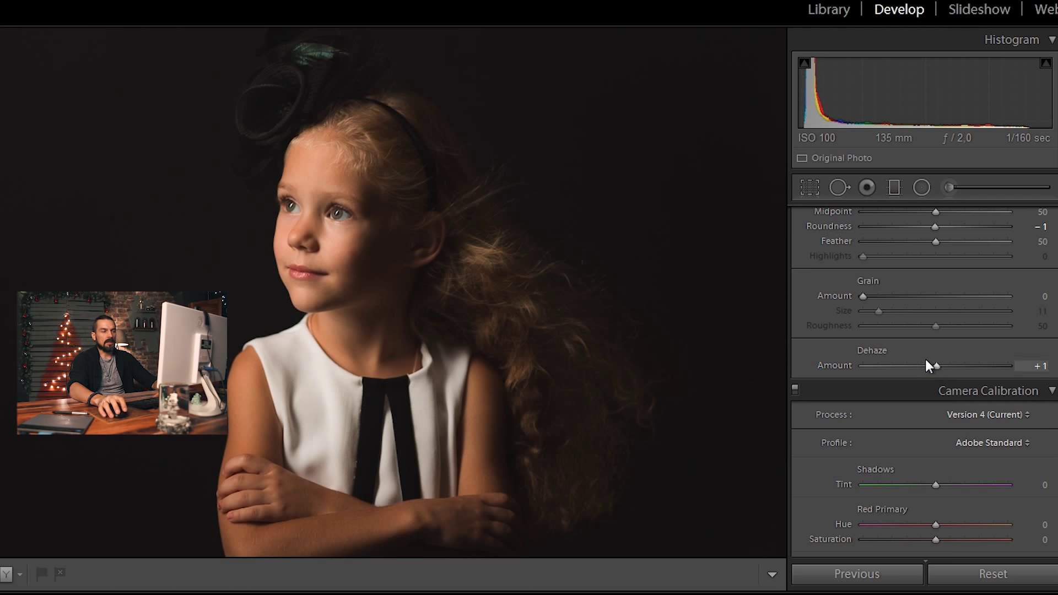
scroll(1020, 386, down, 3)
scroll(925, 386, down, 1)
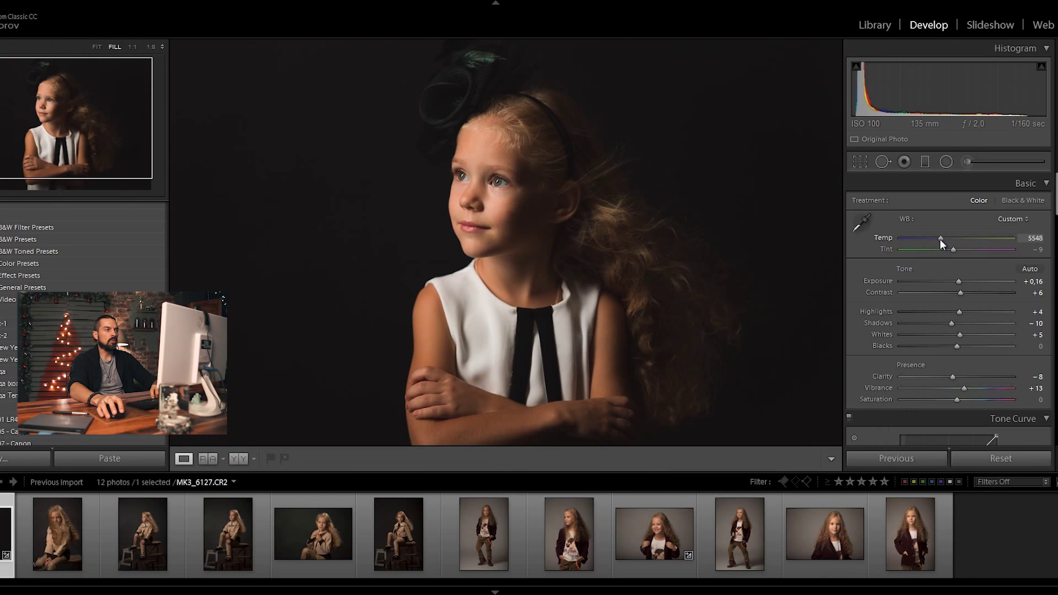
Set calibration Red Primary hue +29, saturation +15 and Green Primary hue +46, saturation +24.
drag(941, 239, 925, 236)
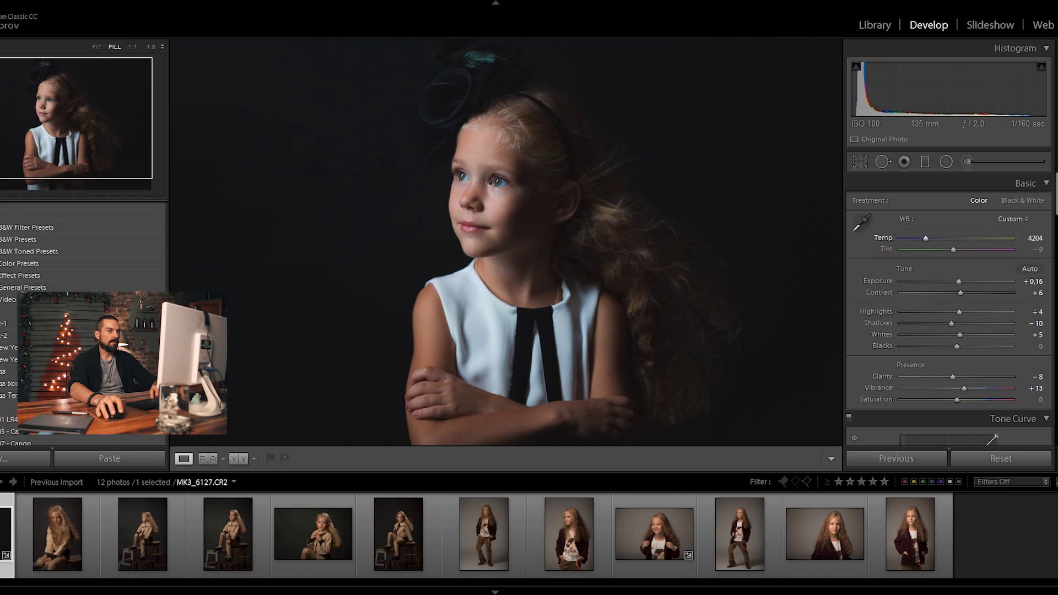
drag(1057, 193, 1055, 447)
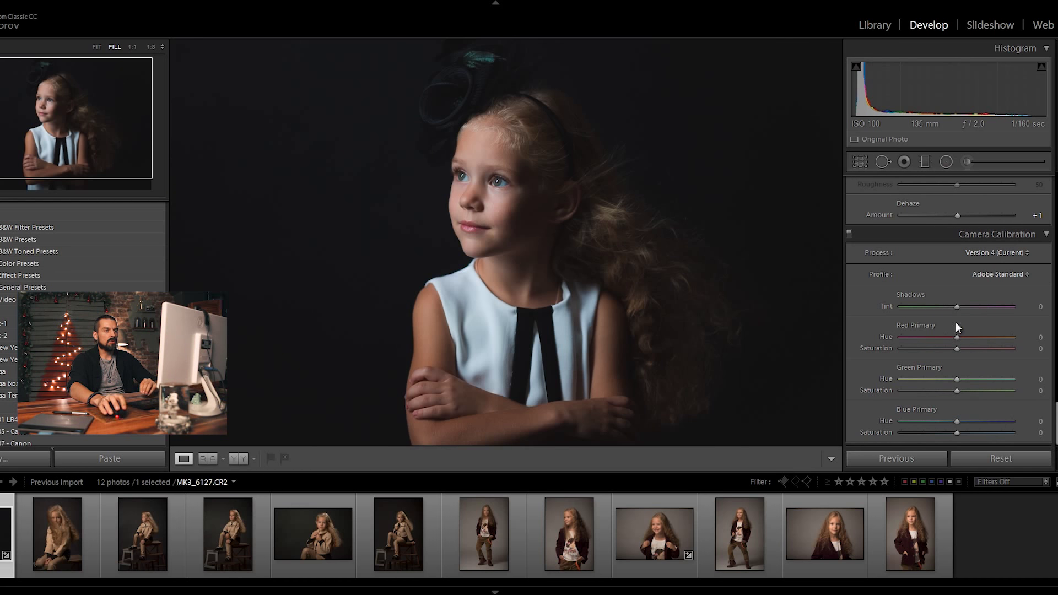
drag(959, 340, 967, 341)
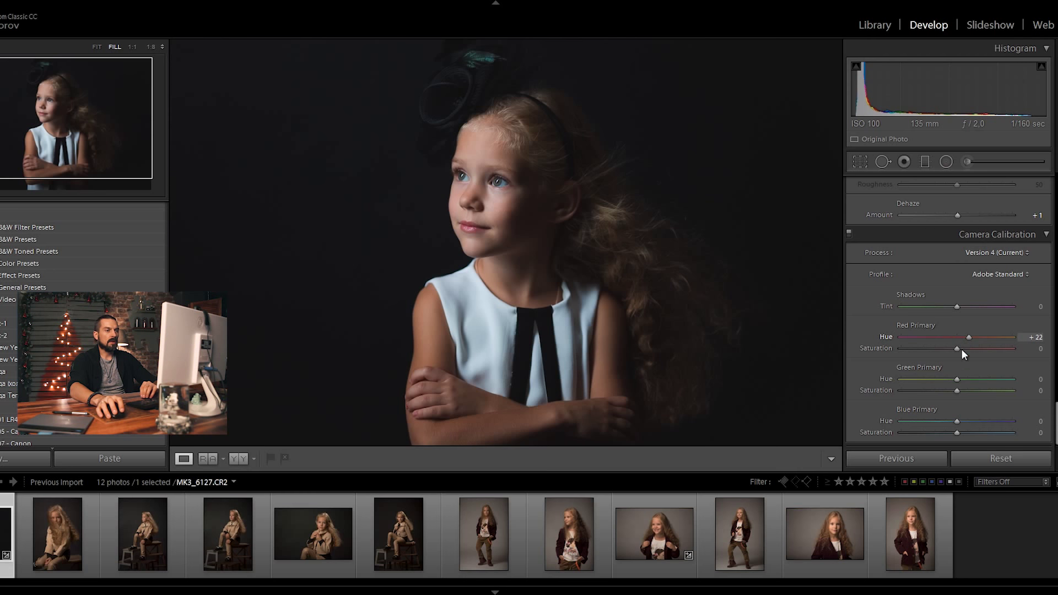
mouse_move(957, 379)
mouse_down()
mouse_move(984, 380)
mouse_move(965, 348)
mouse_up()
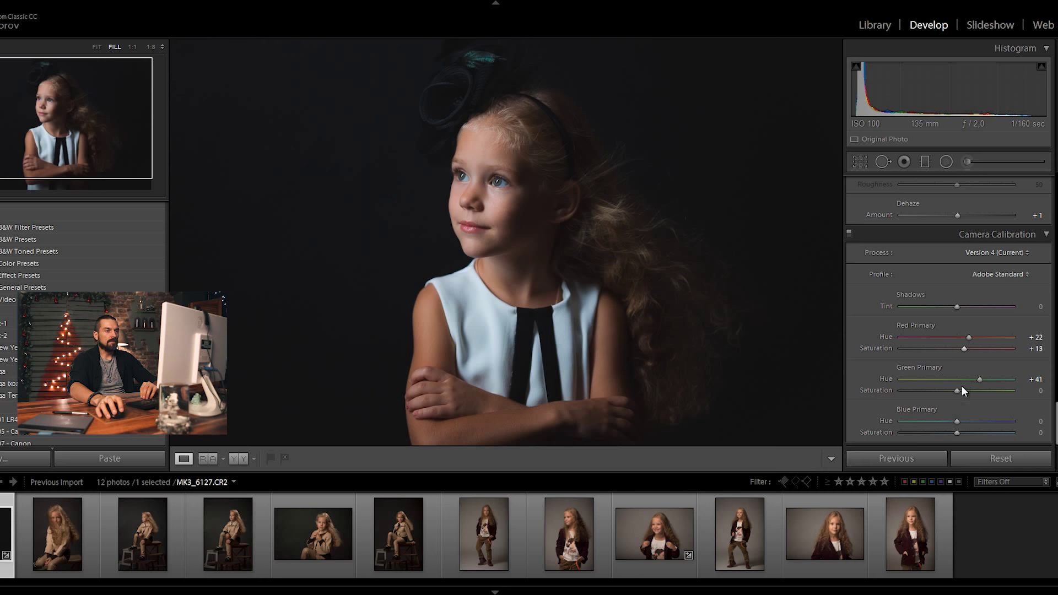
drag(957, 391, 971, 391)
drag(980, 380, 983, 379)
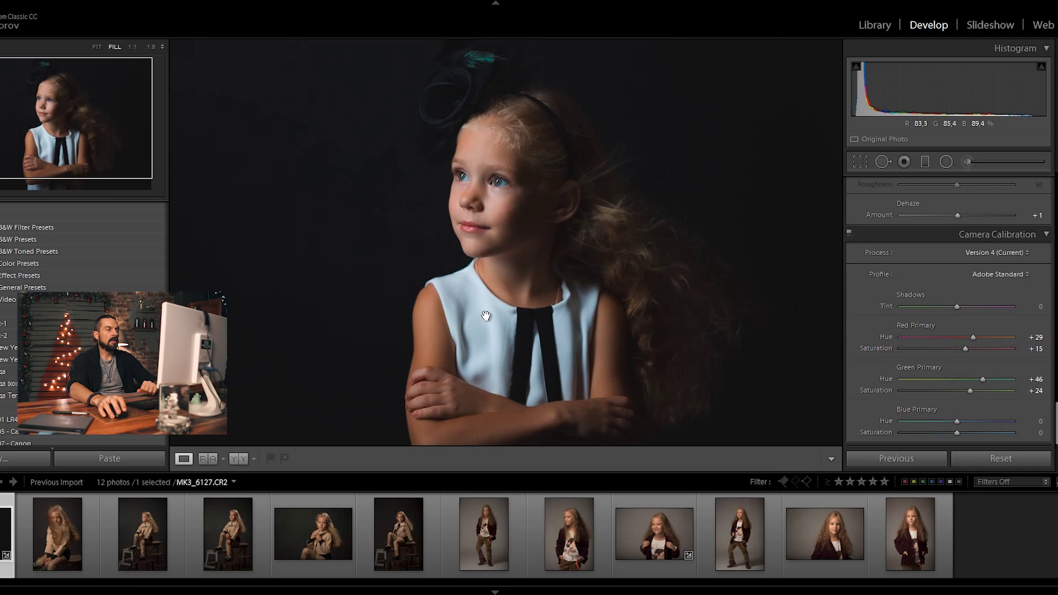
scroll(876, 304, up, 5)
Scroll back up, inspect the white dress at 1:1, then return to the full photo.
scroll(893, 249, up, 5)
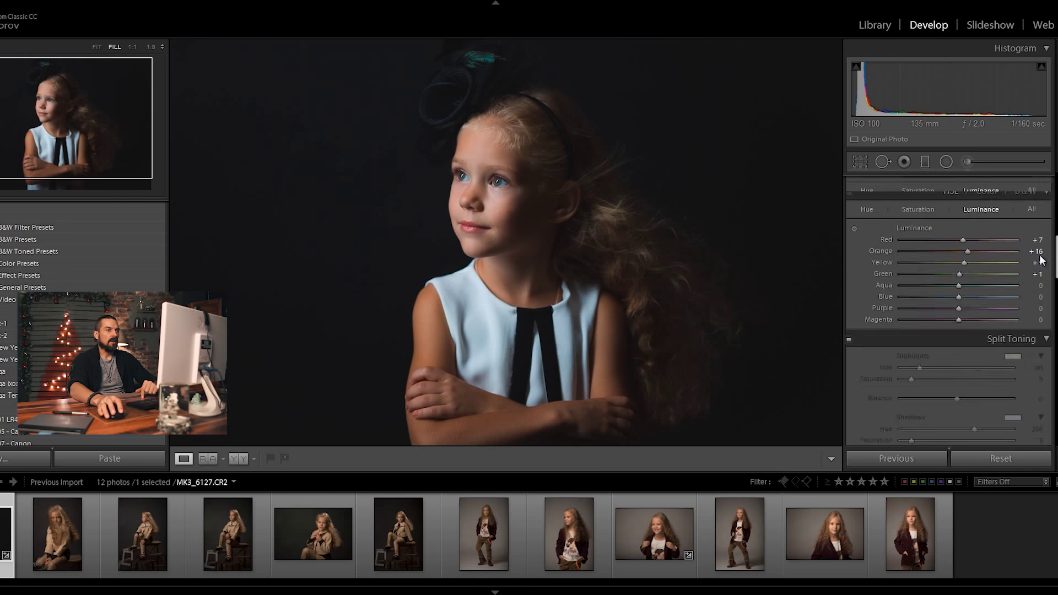
scroll(909, 199, up, 5)
click(502, 326)
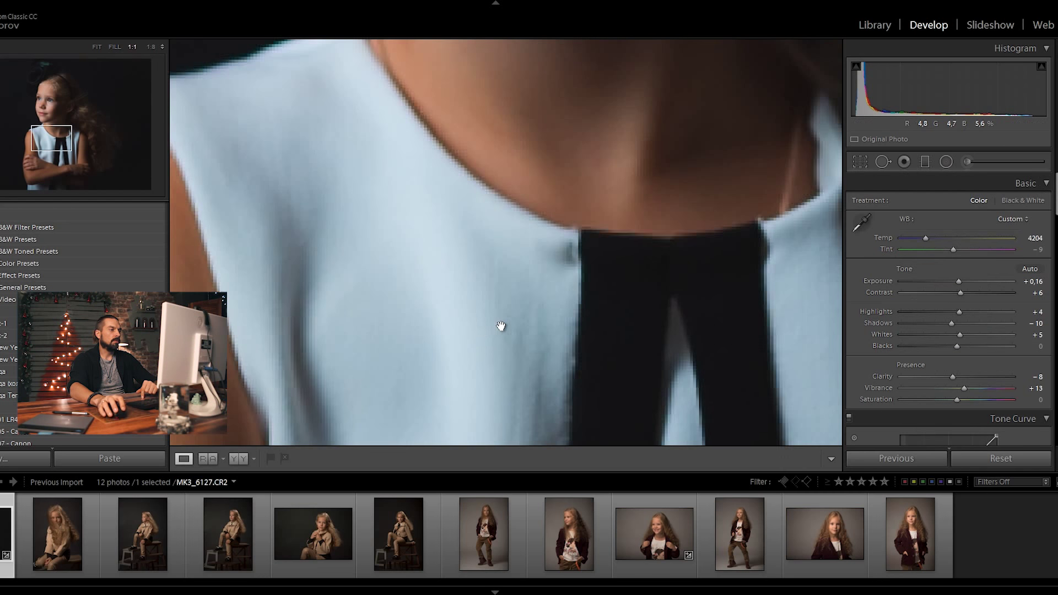
click(447, 329)
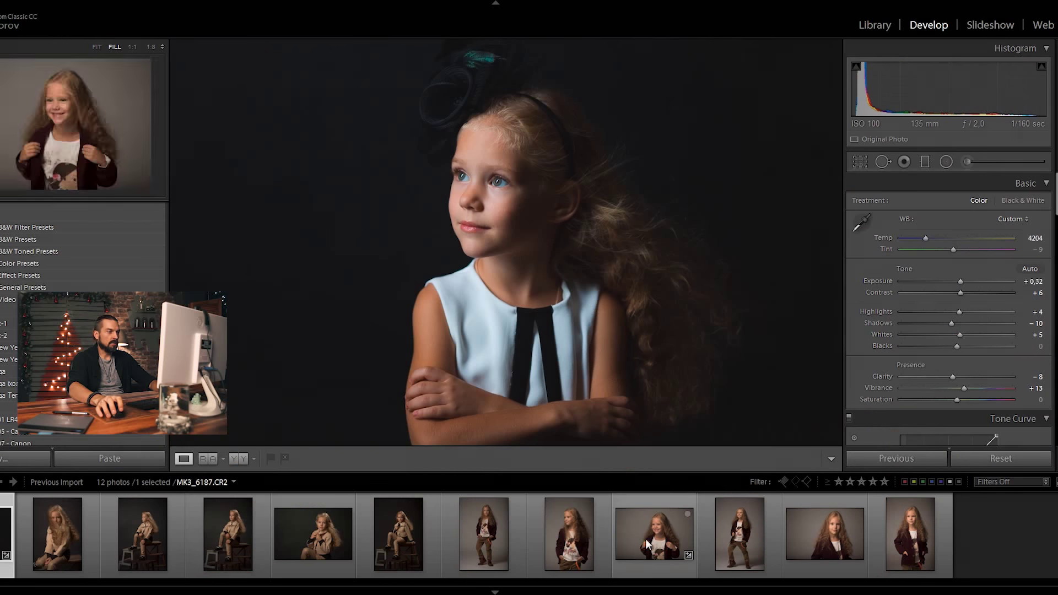
Copy the previous photo's settings onto MK3_6174 (Temp 4204, Exposure +0.32, Clarity −8, Vibrance +13).
click(579, 507)
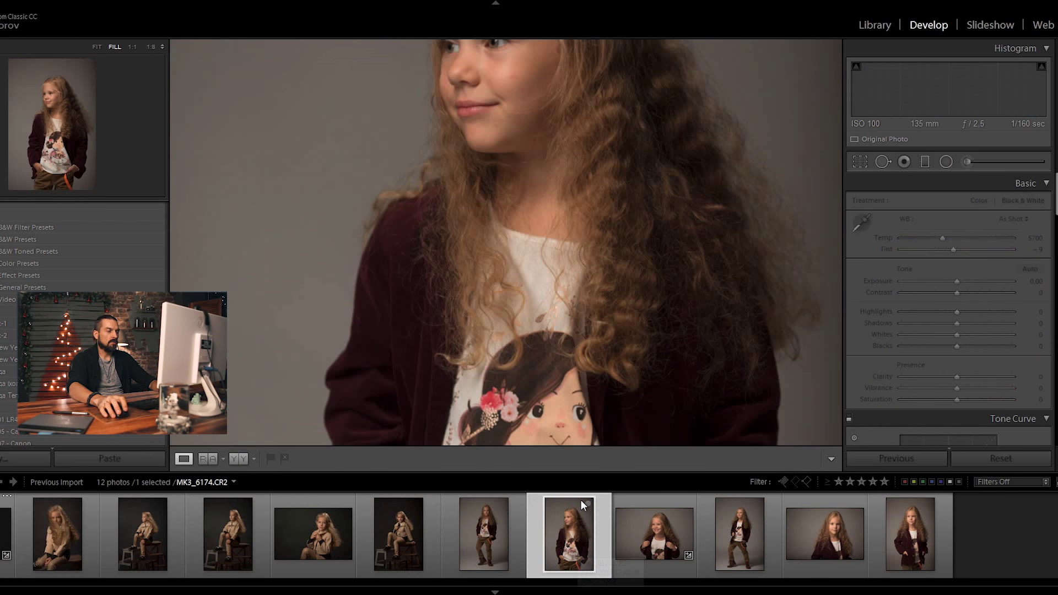
click(7, 529)
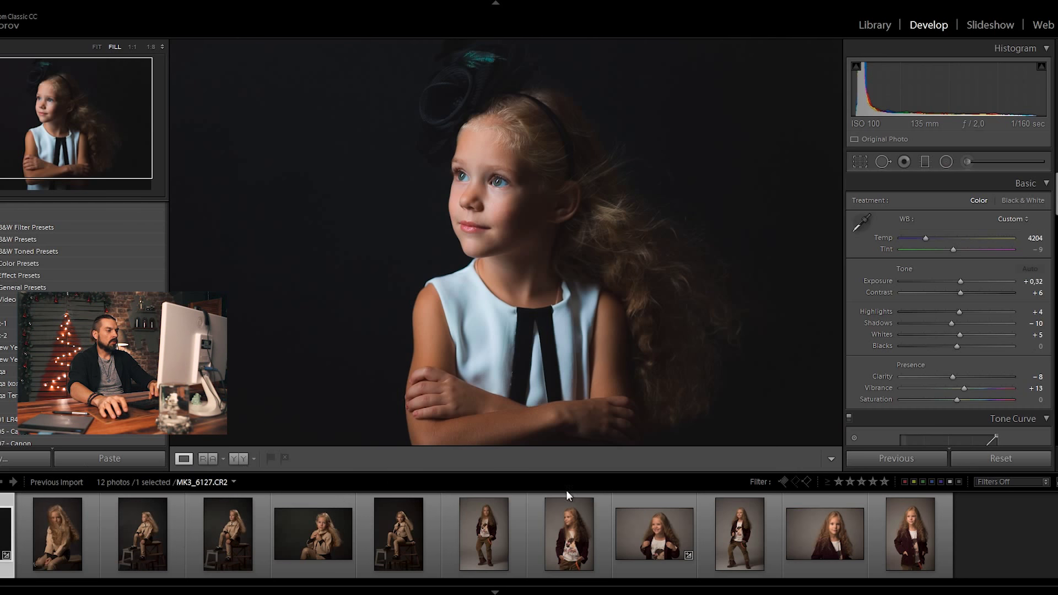
click(581, 541)
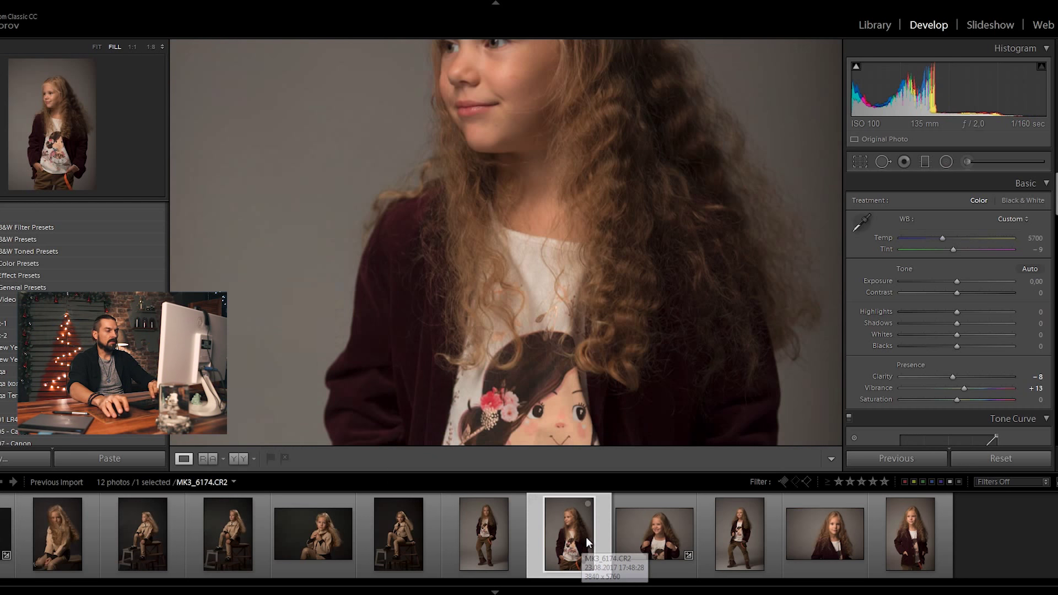
click(638, 301)
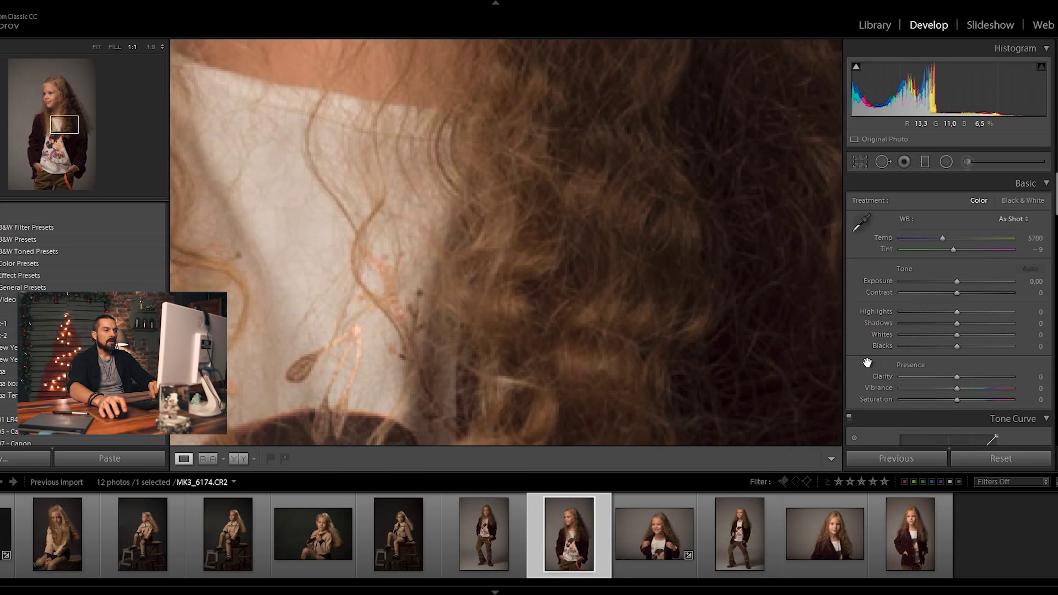
click(614, 336)
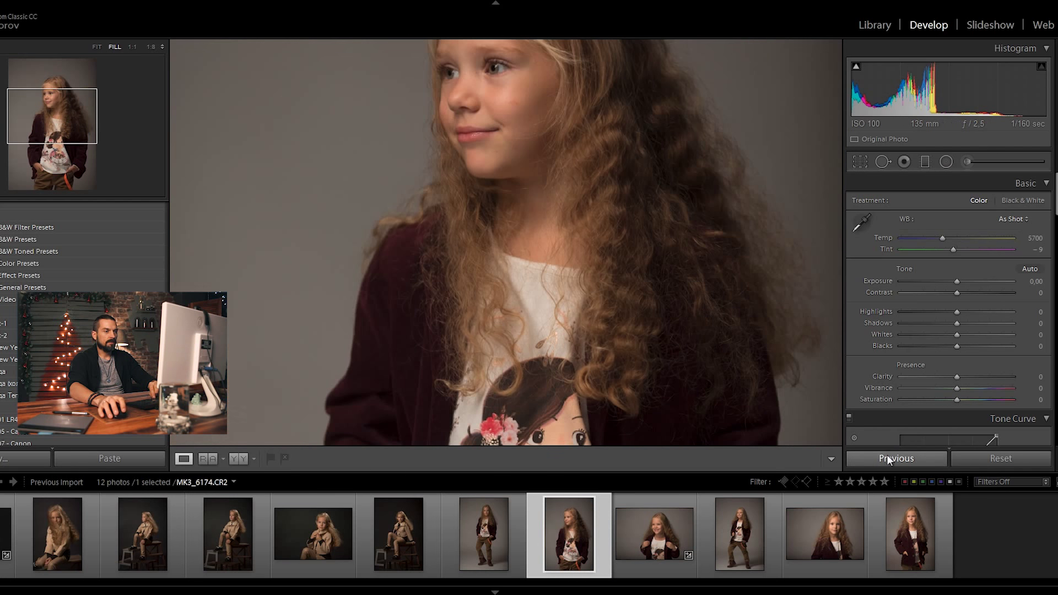
click(888, 459)
click(96, 48)
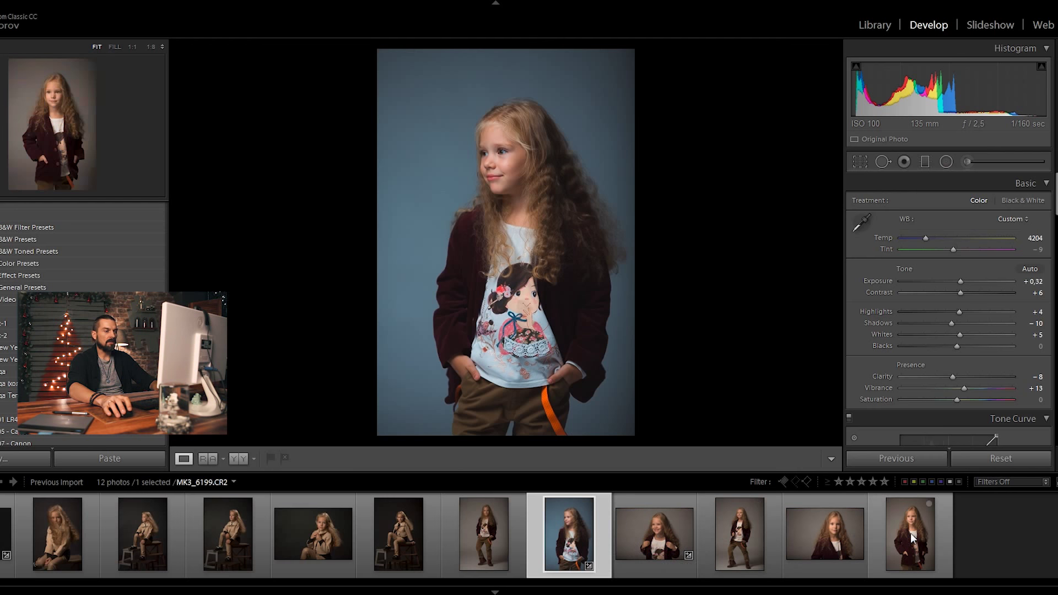
Select the four other blue-background portraits along with the edited one in the filmstrip.
ctrl+click(645, 537)
ctrl+click(739, 543)
ctrl+click(829, 534)
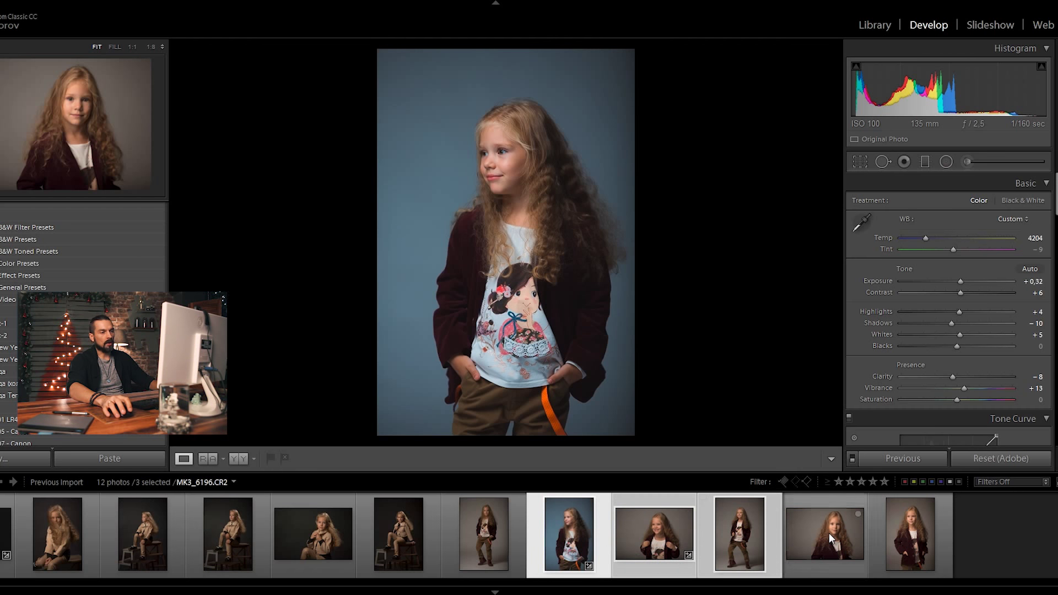
ctrl+click(908, 542)
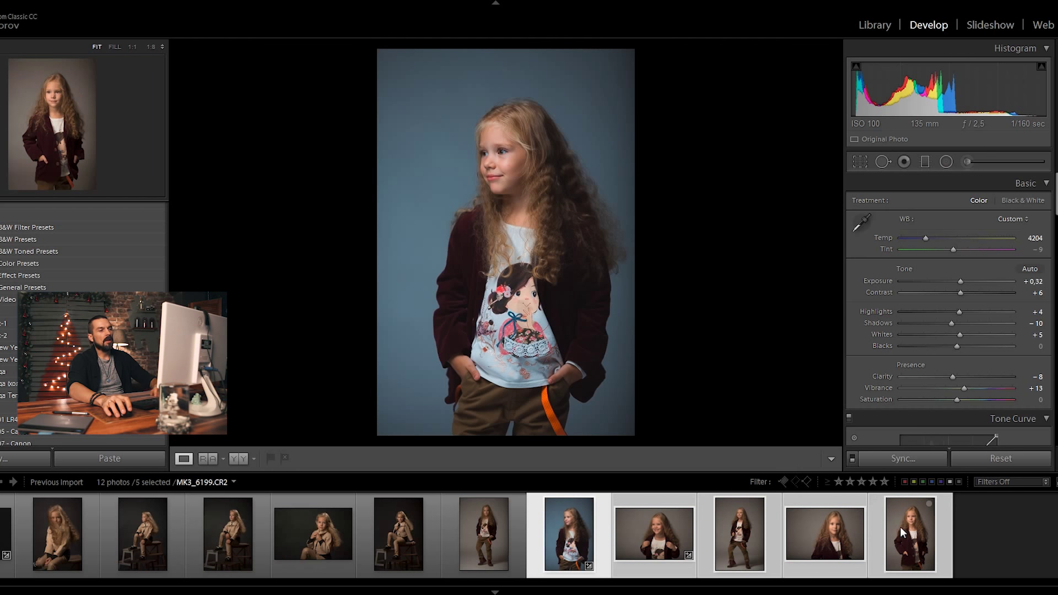
Sync the edited settings, including Lens Corrections, to all selected photos, then view MK3_6199.
click(898, 462)
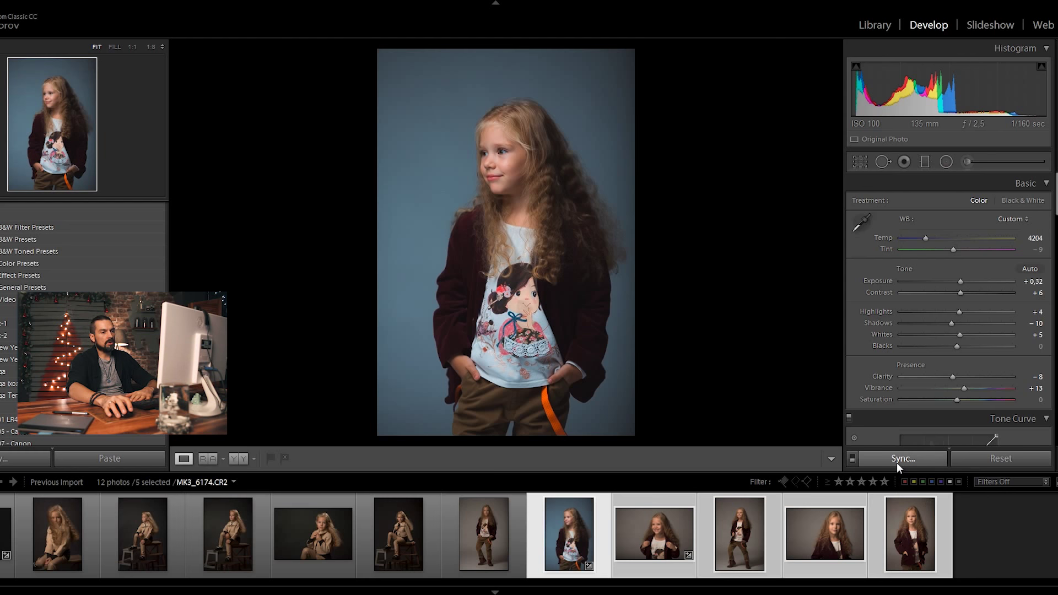
mouse_move(571, 74)
mouse_down()
mouse_move(574, 316)
mouse_move(821, 200)
mouse_up()
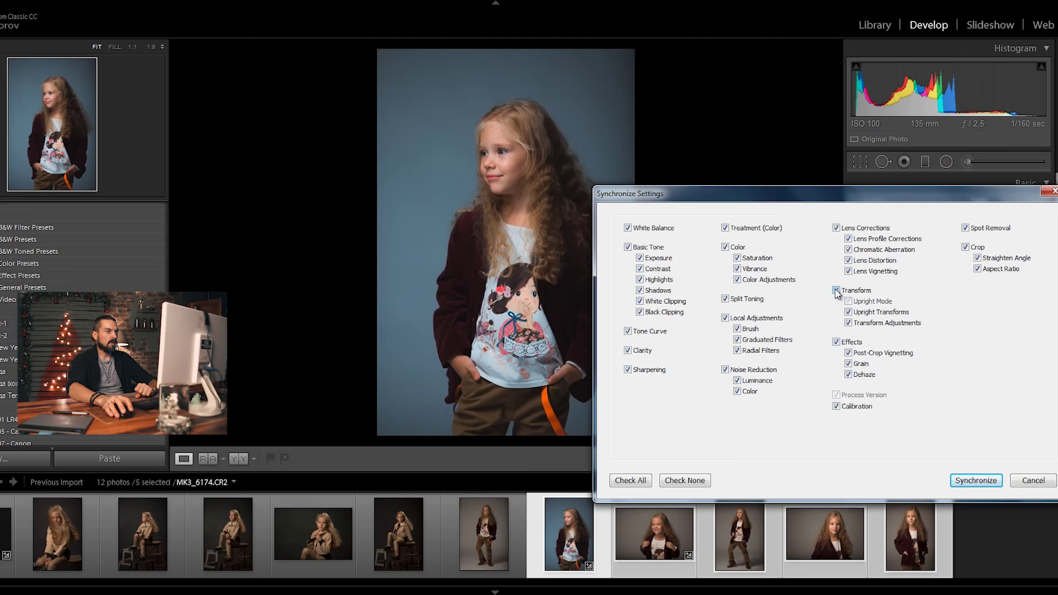
click(836, 228)
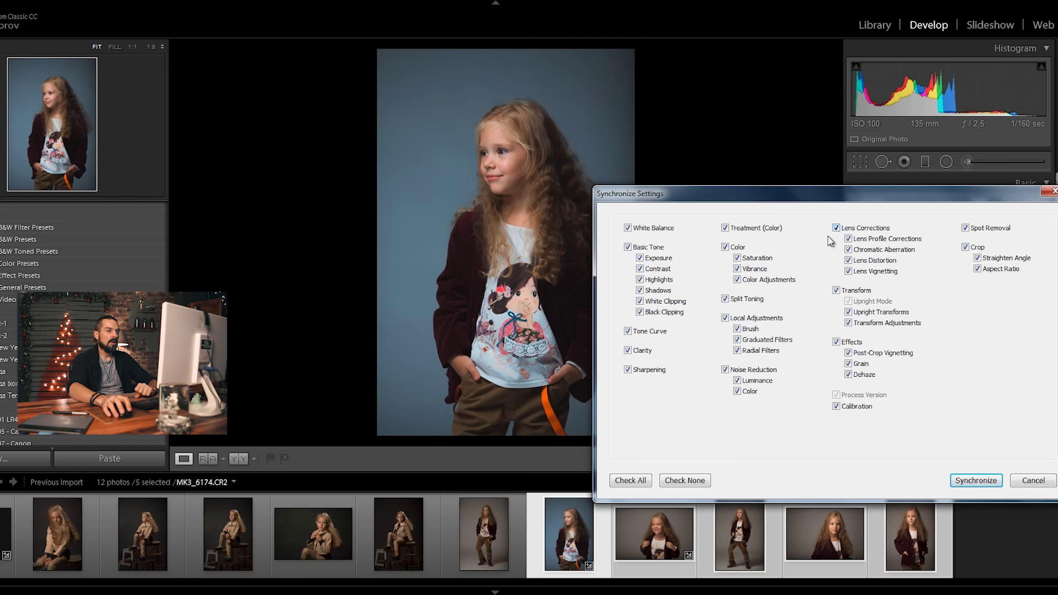
click(977, 481)
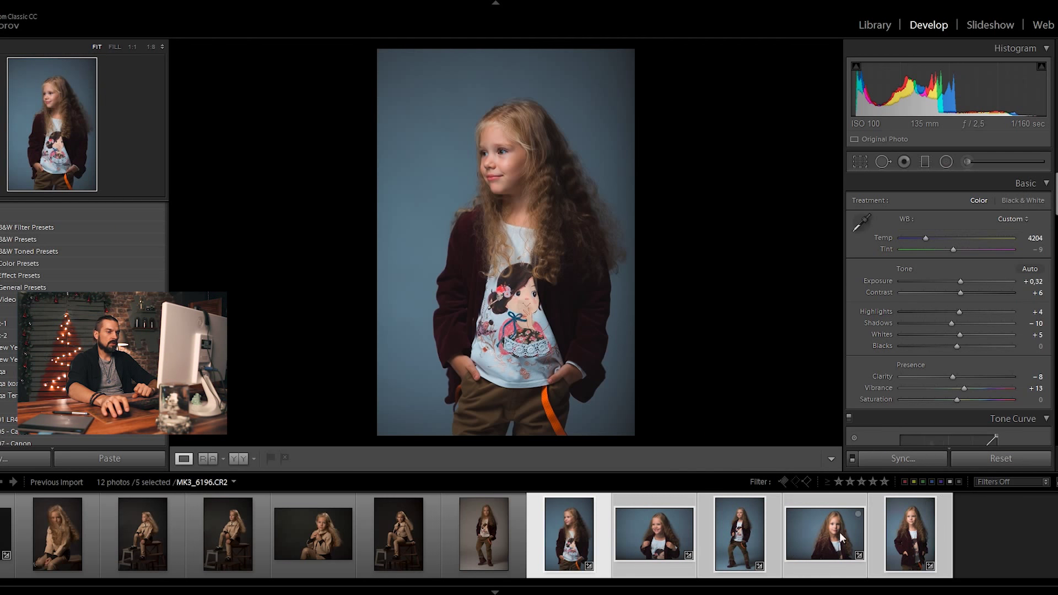
click(969, 538)
click(912, 535)
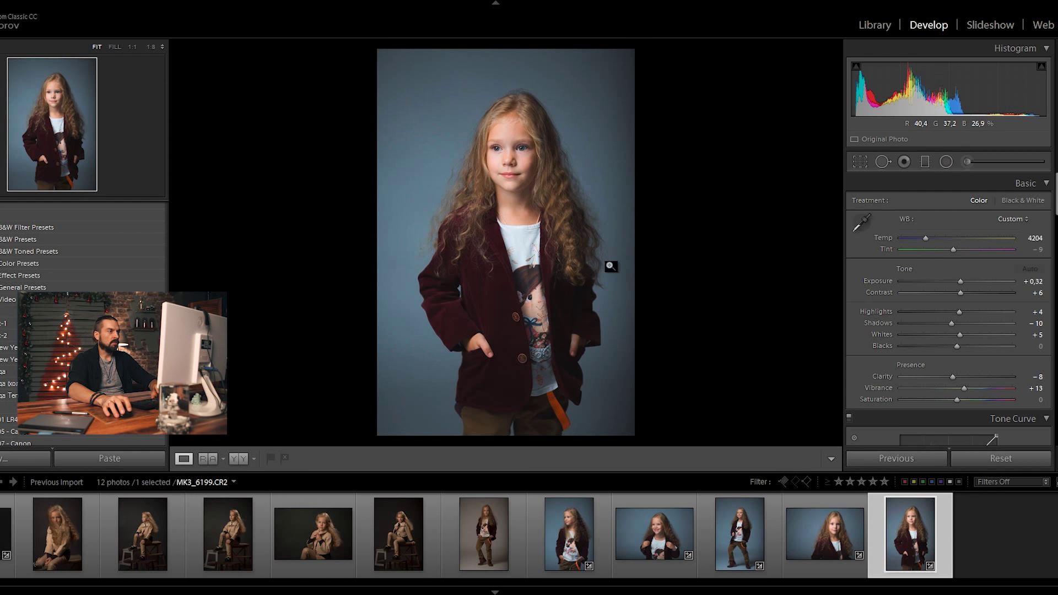
Compare with the original, then set Temp to 4527 and Vibrance to +5.
key(backslash)
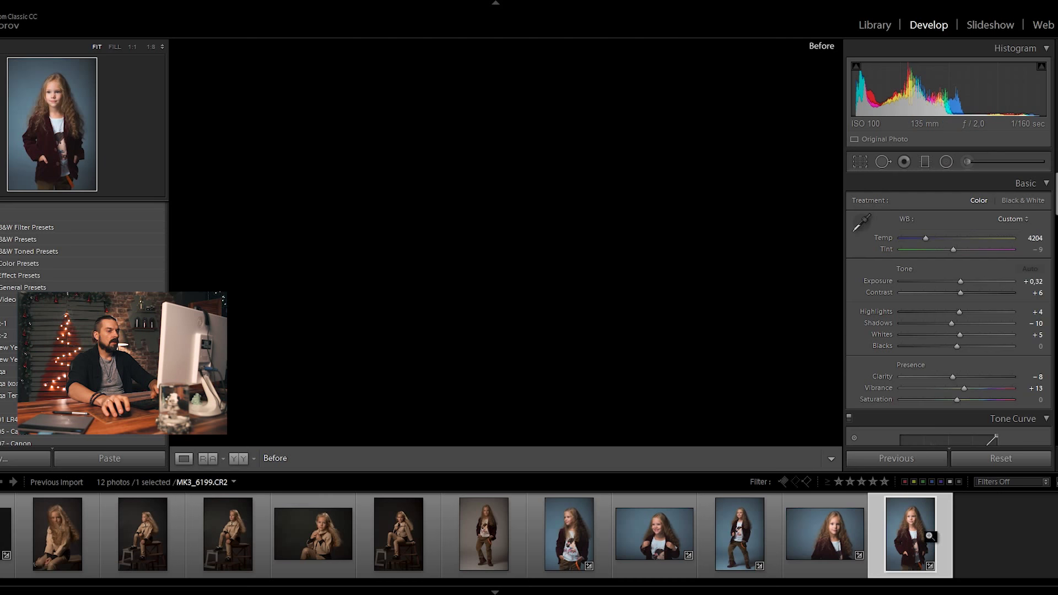
key(backslash)
key(backslash)
key(backslash)
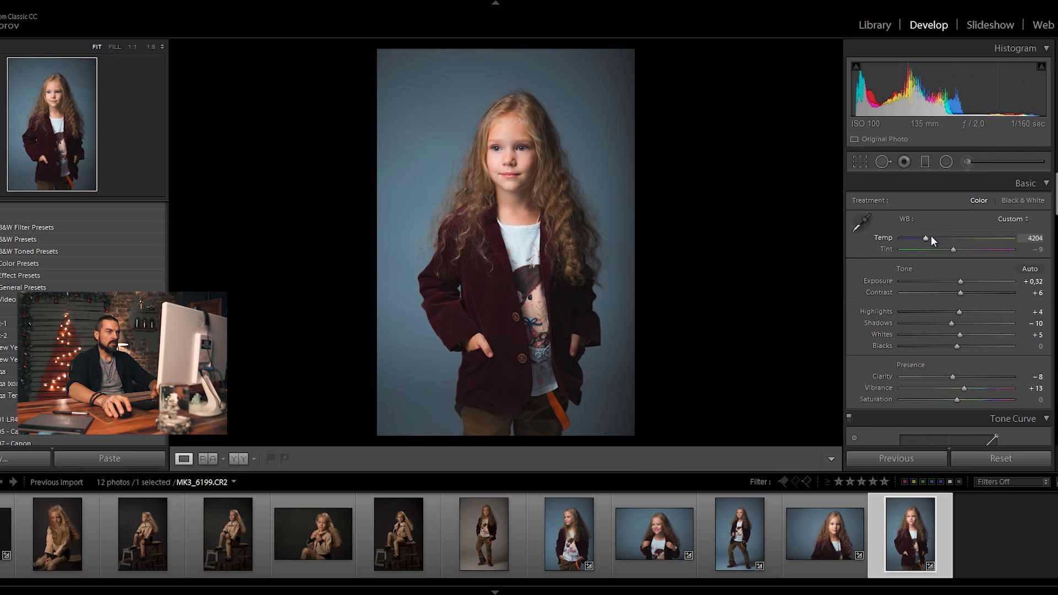
drag(924, 236, 928, 235)
drag(965, 384, 959, 382)
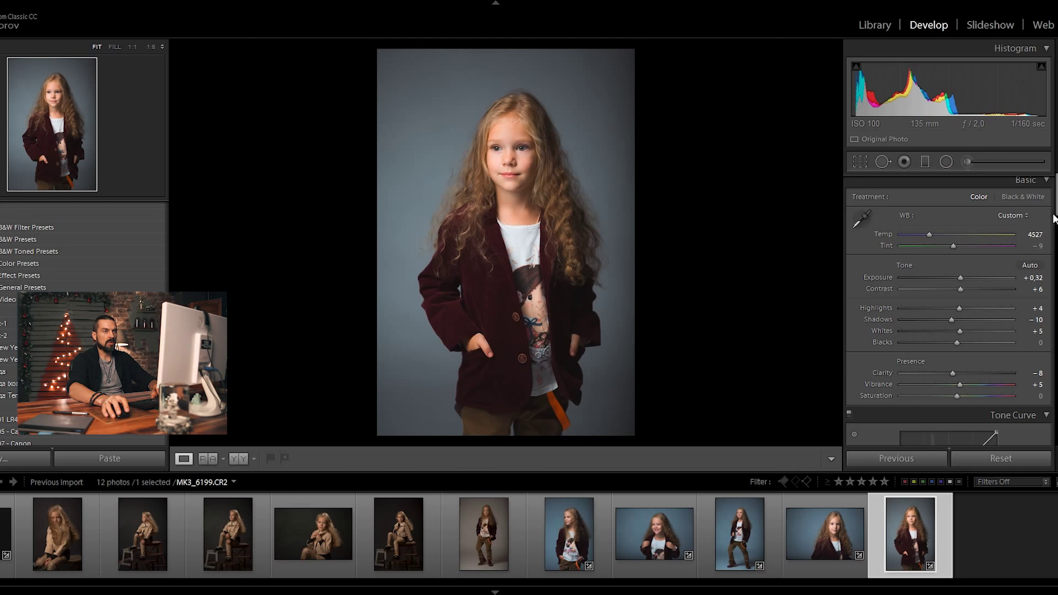
Lower Orange saturation to −10 in the HSL panel.
drag(1055, 195, 1056, 271)
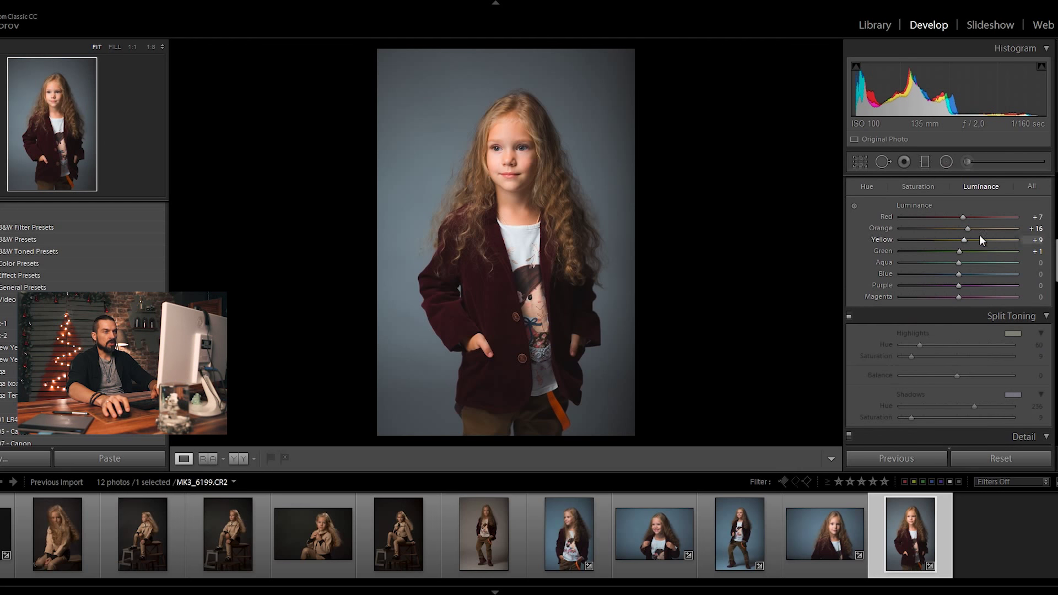
click(917, 187)
click(961, 229)
drag(954, 229, 955, 238)
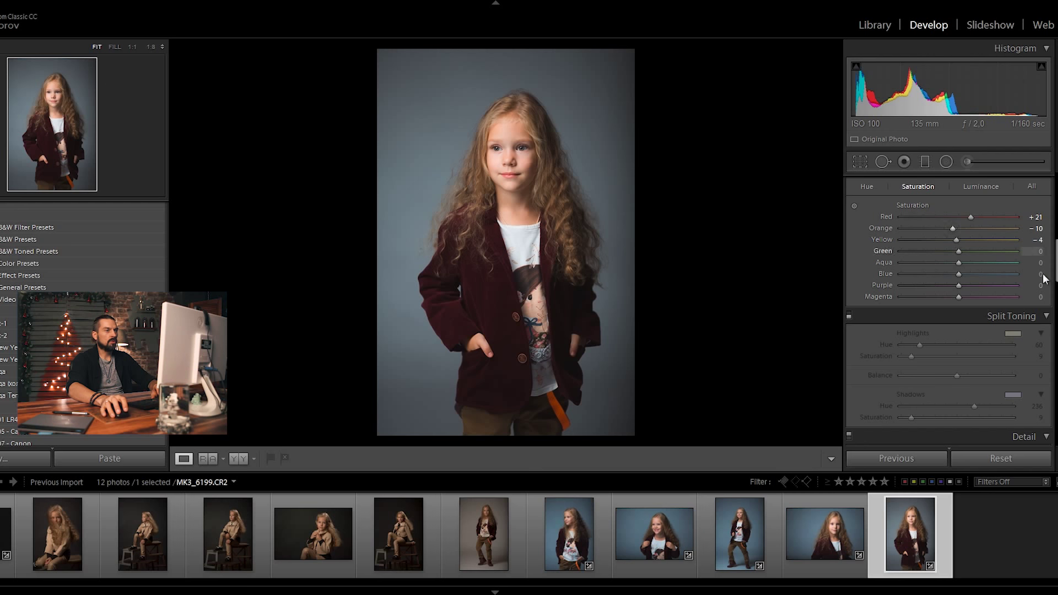
Reduce Exposure to +0.27 and Highlights to −6.
scroll(956, 287, up, 5)
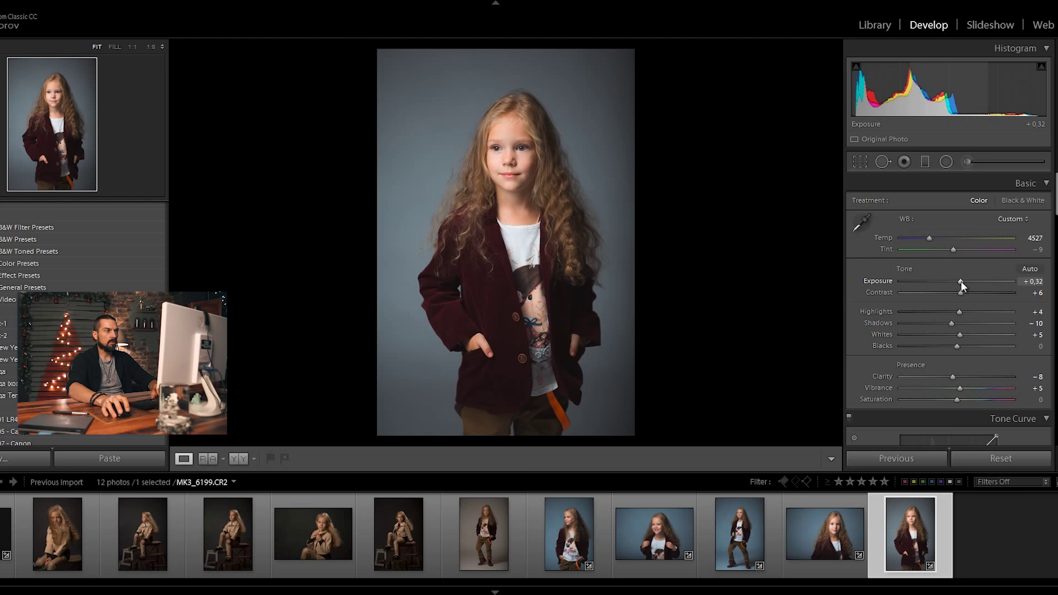
key(Down)
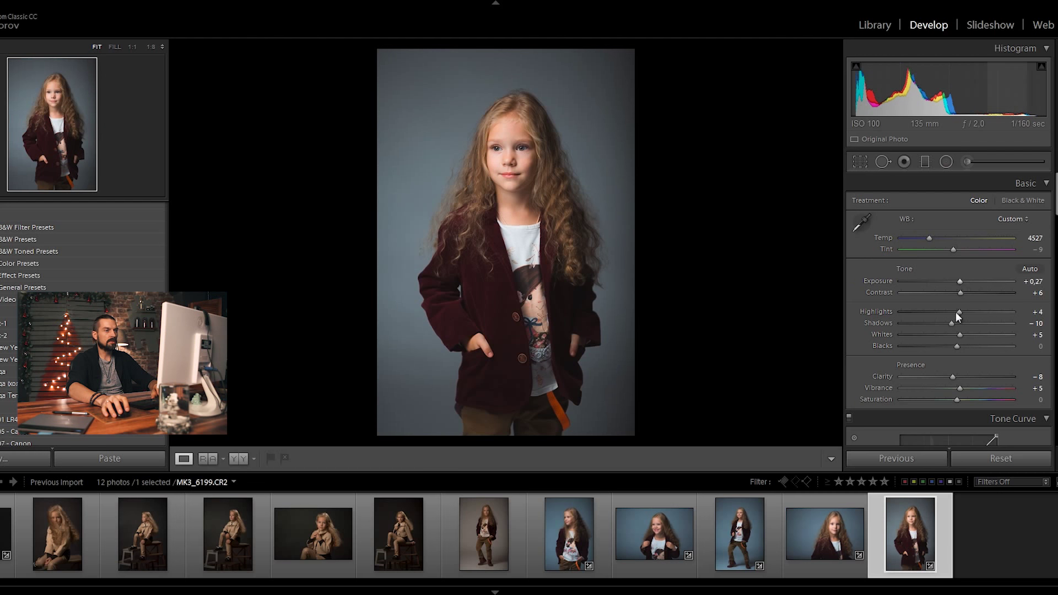
drag(960, 311, 954, 311)
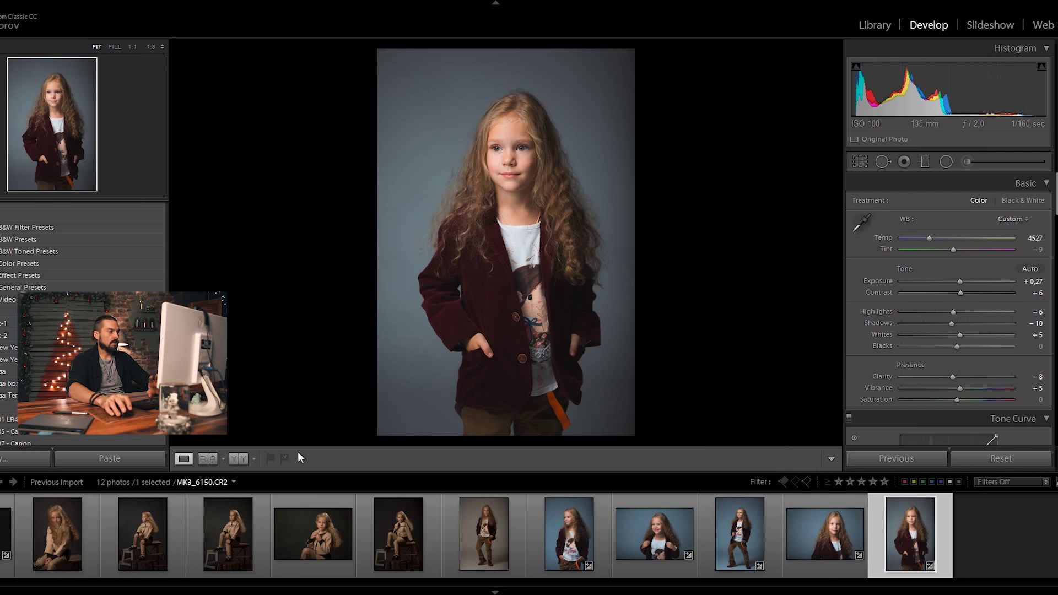
Apply MK3_6127's look to MK3_6150 (Temp 4204, Exposure +0.32, Clarity −8, Vibrance +13).
click(8, 529)
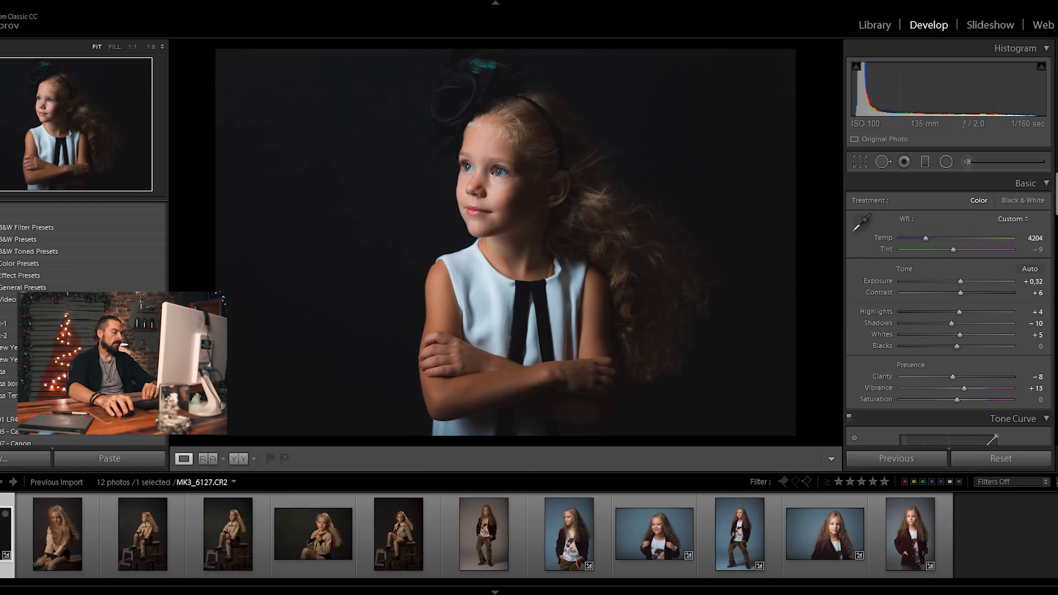
click(309, 527)
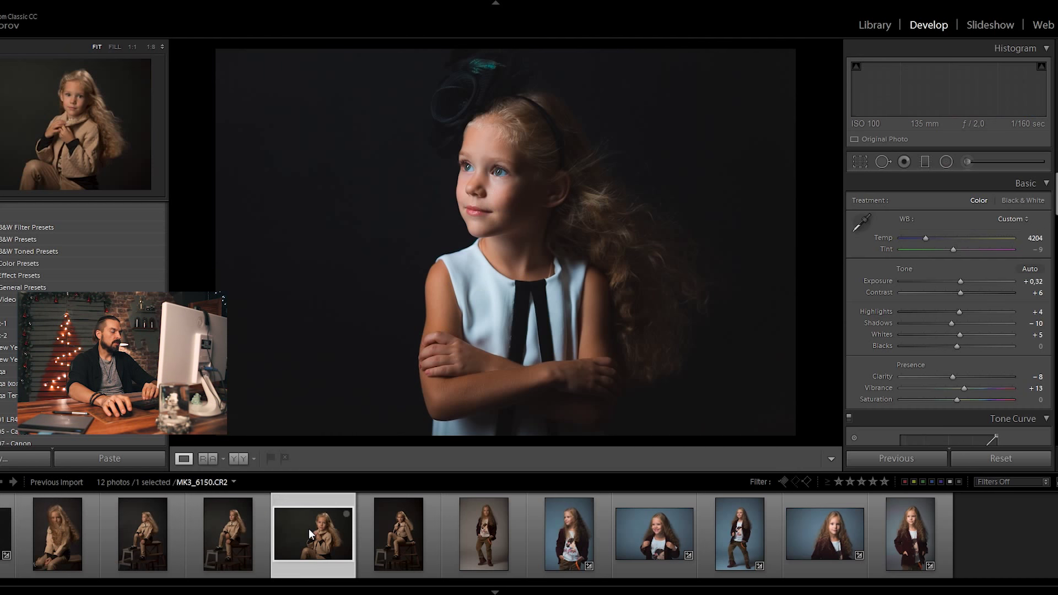
click(890, 456)
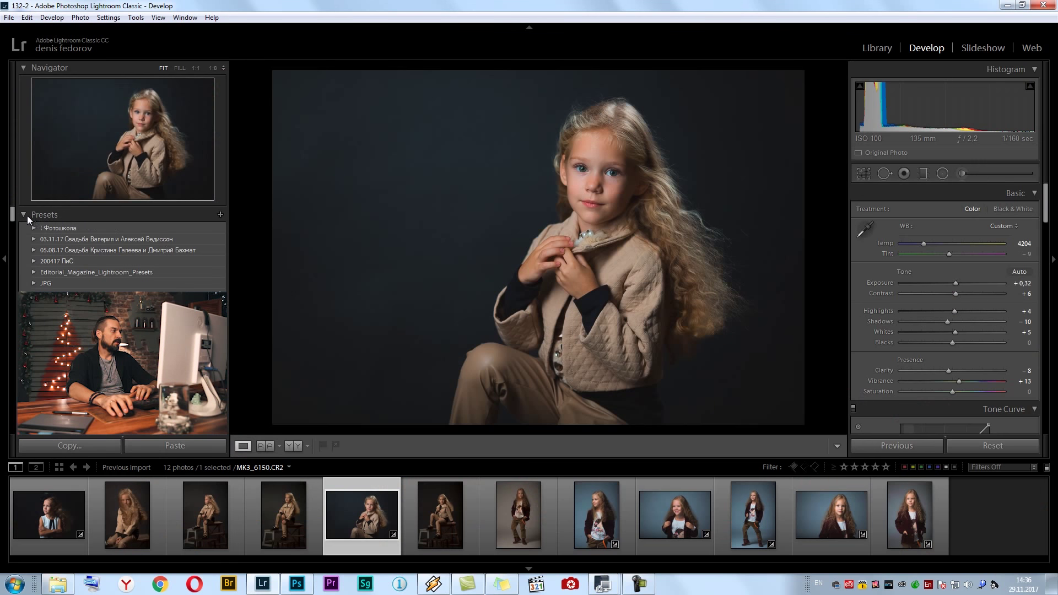
Create develop preset 'Девочка на сером фоне' in the '! Фотошкола' folder from the current look.
click(220, 214)
click(716, 228)
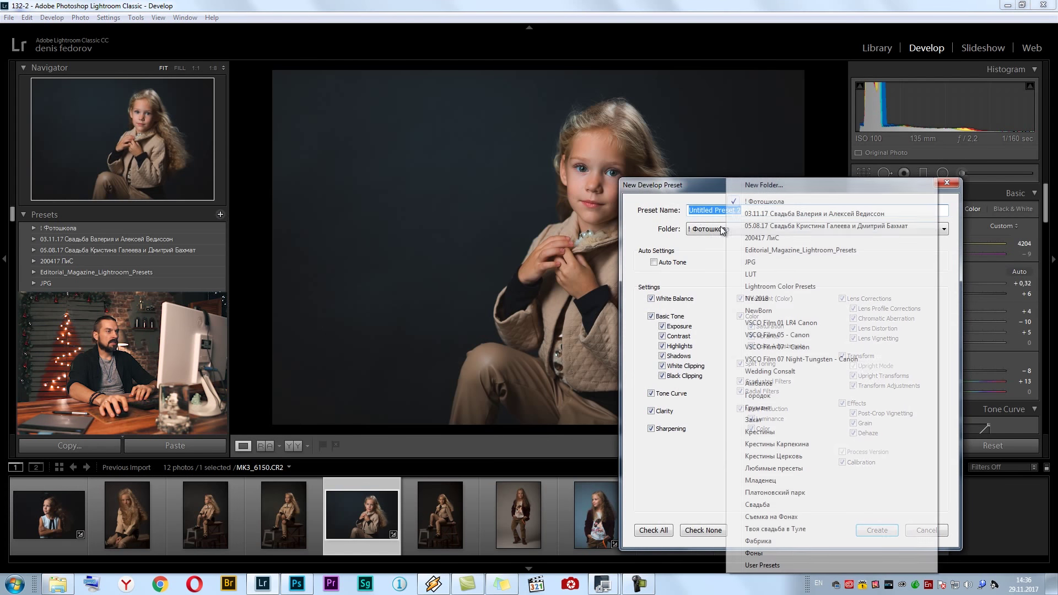
click(785, 206)
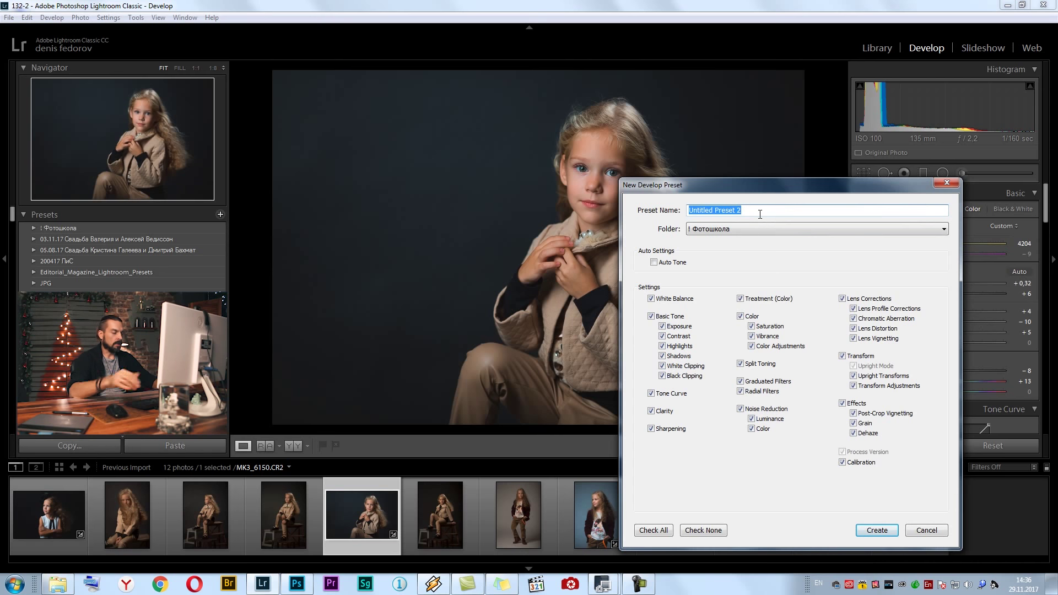
text(Ltd)
text(а на)
text( се)
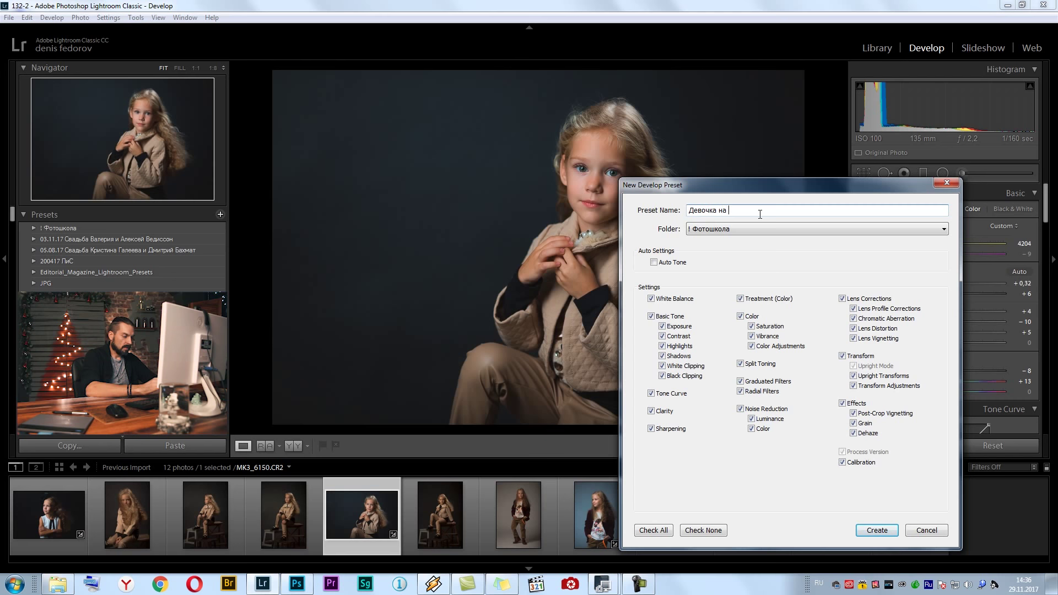
text(фоне)
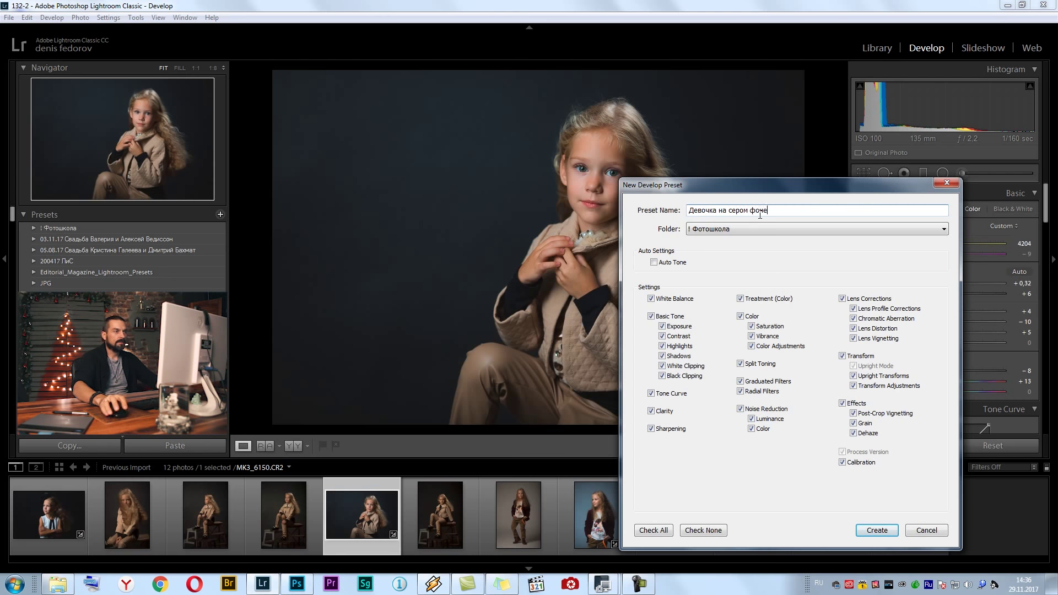
click(884, 533)
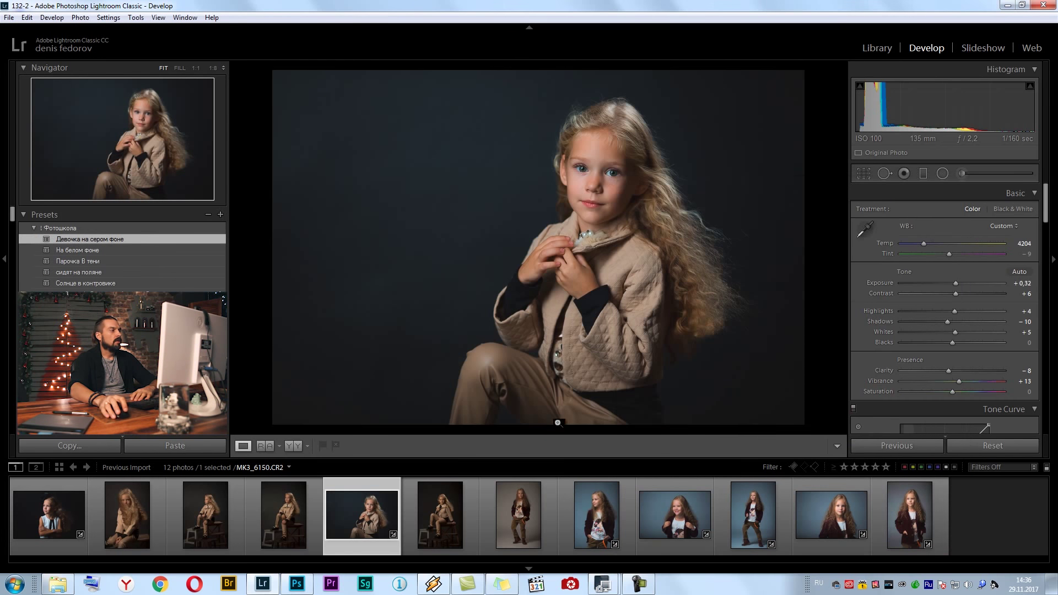
Apply the Девочка на сером фоне preset to MK3_6155, then switch to the Library grid.
click(443, 520)
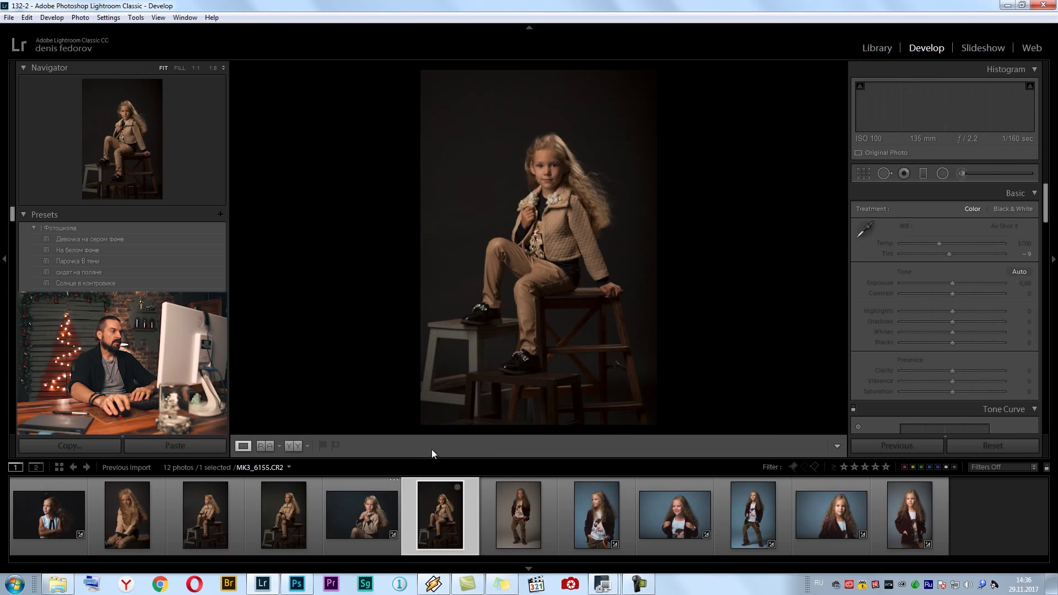
click(98, 241)
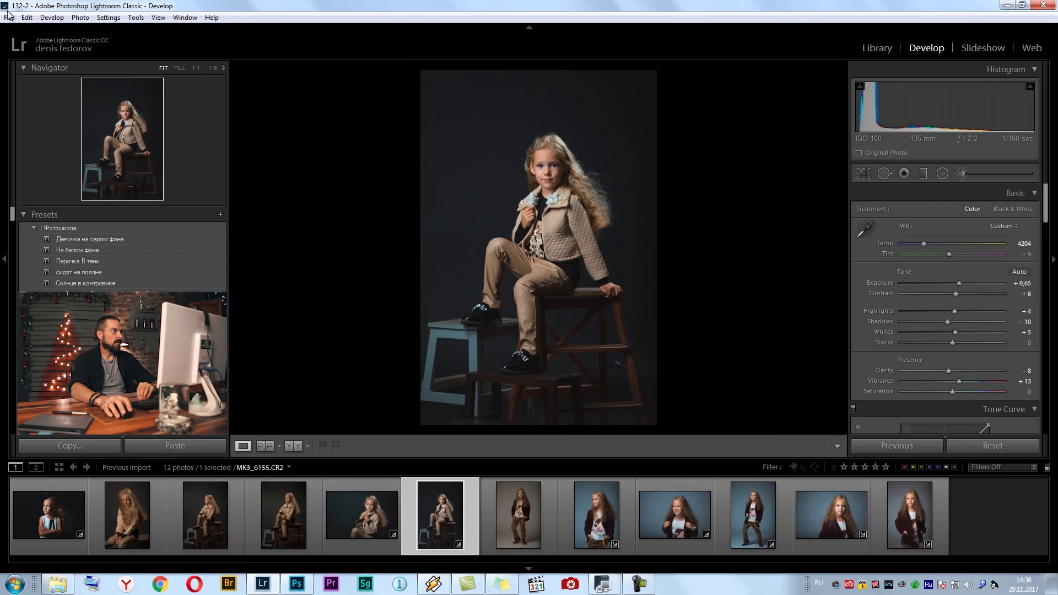
click(877, 49)
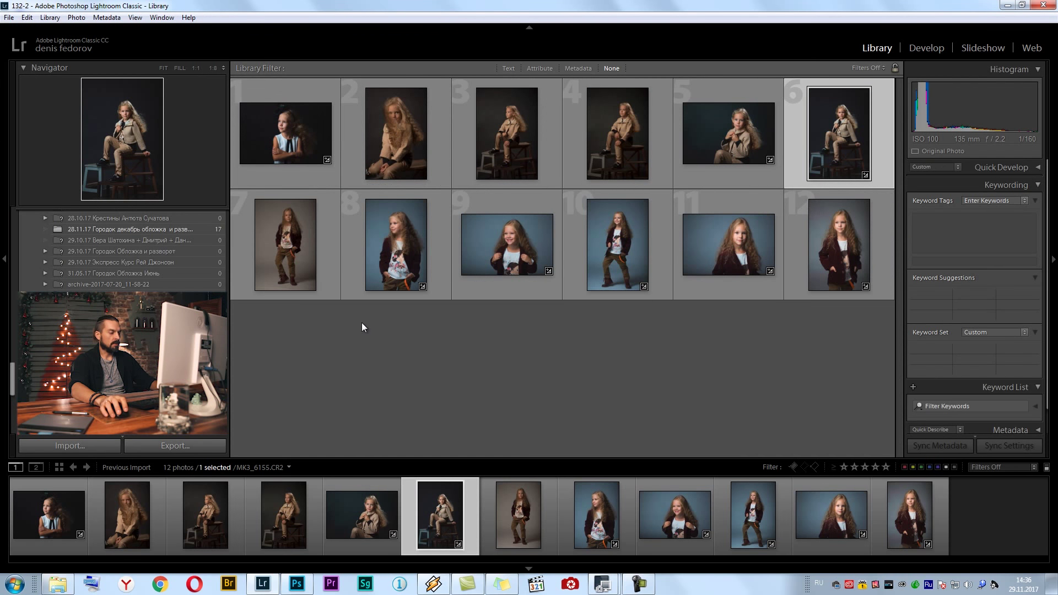
key(ctrl+a)
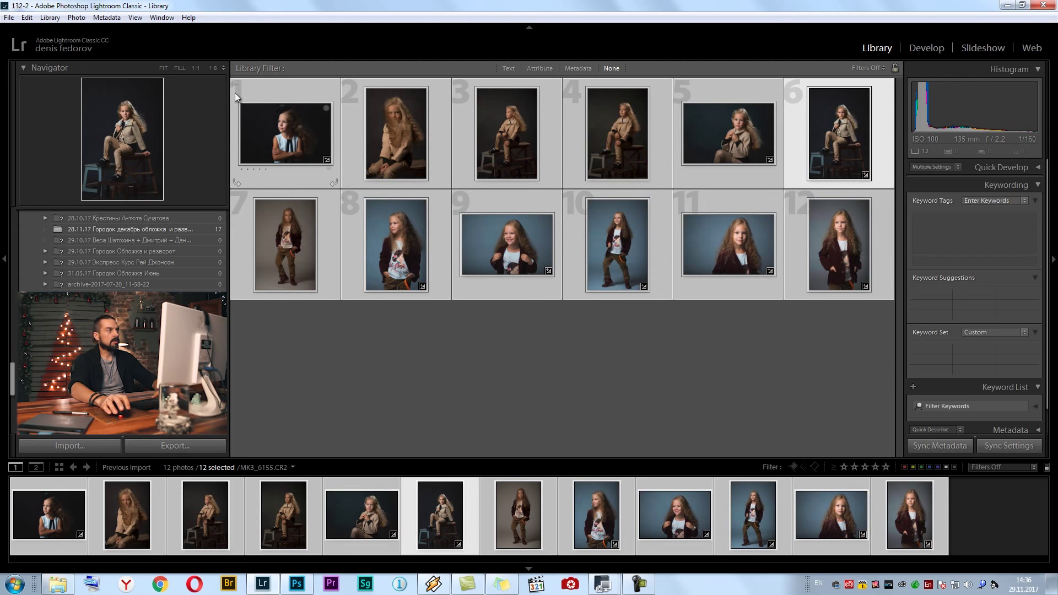
click(9, 17)
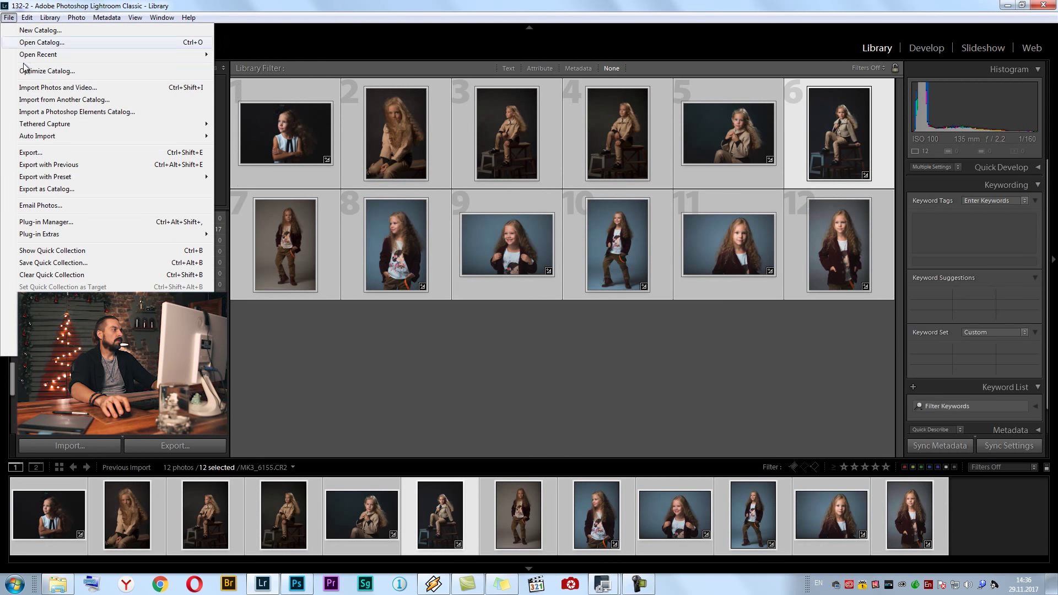
click(62, 153)
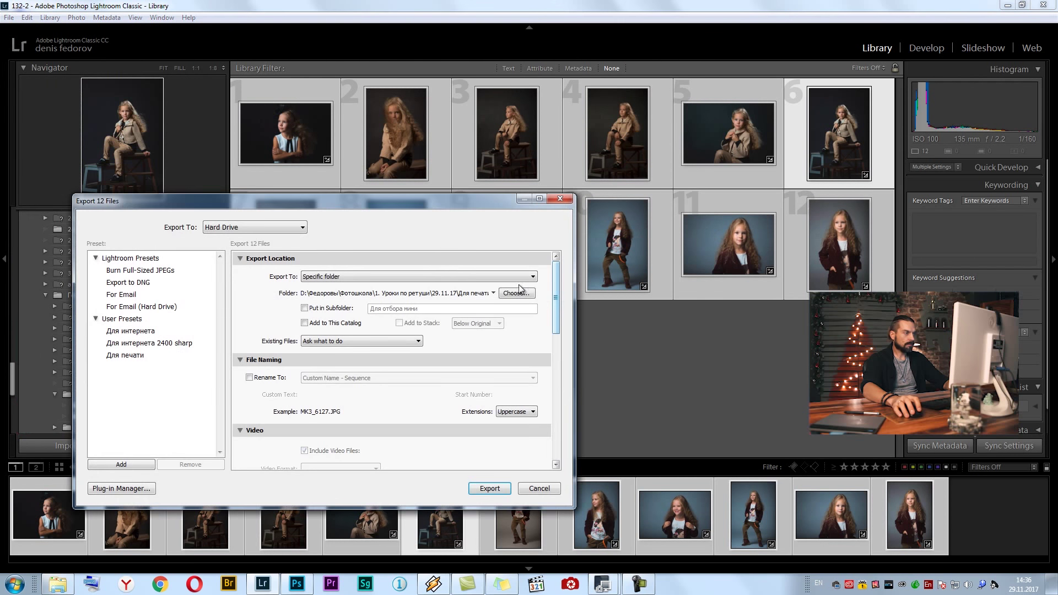
click(514, 293)
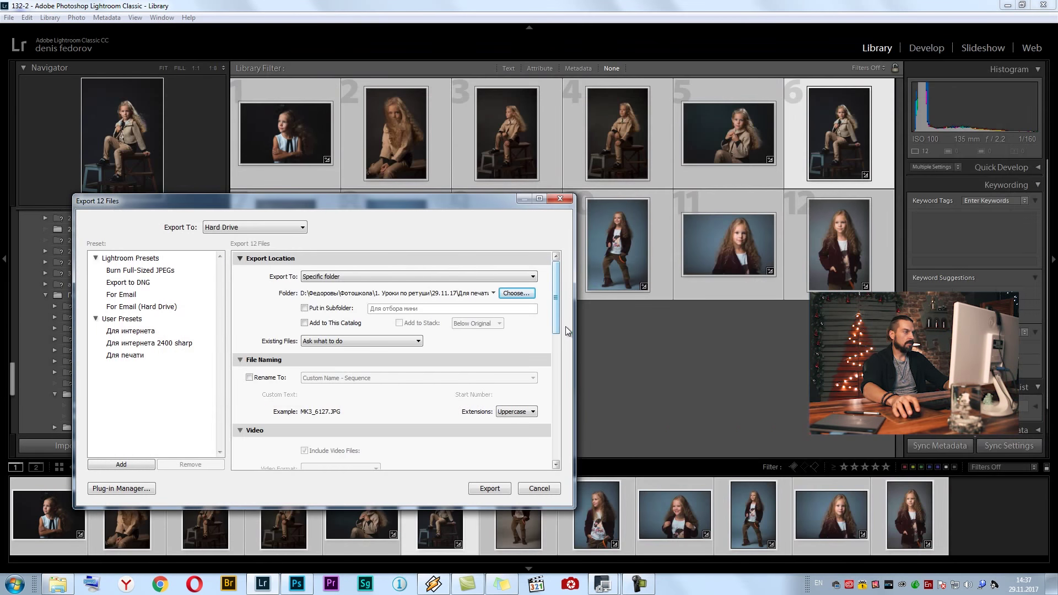
drag(558, 314, 557, 332)
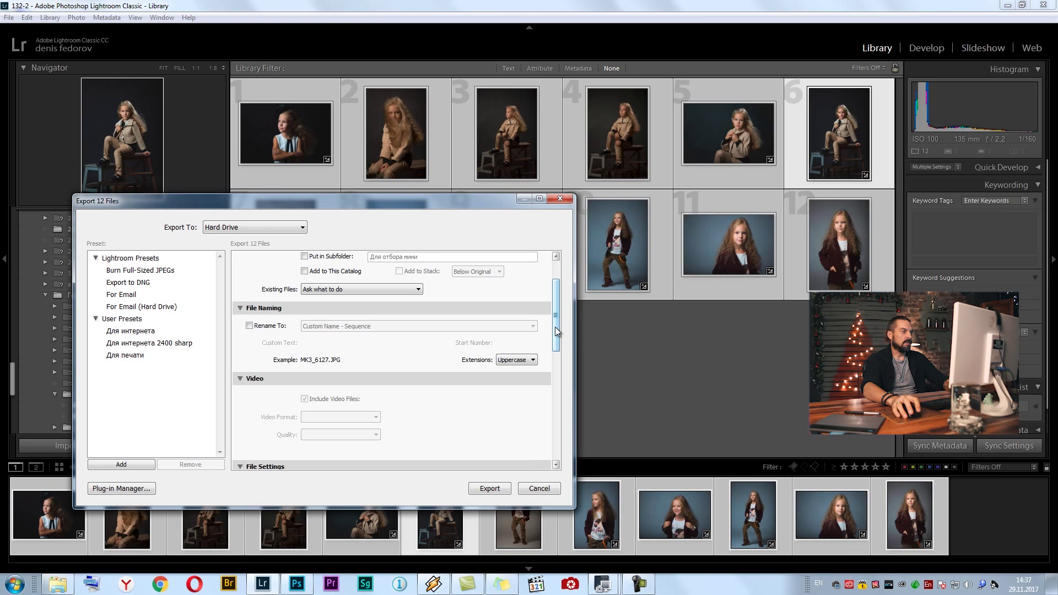
scroll(454, 359, down, 1)
scroll(454, 358, down, 3)
scroll(455, 359, down, 1)
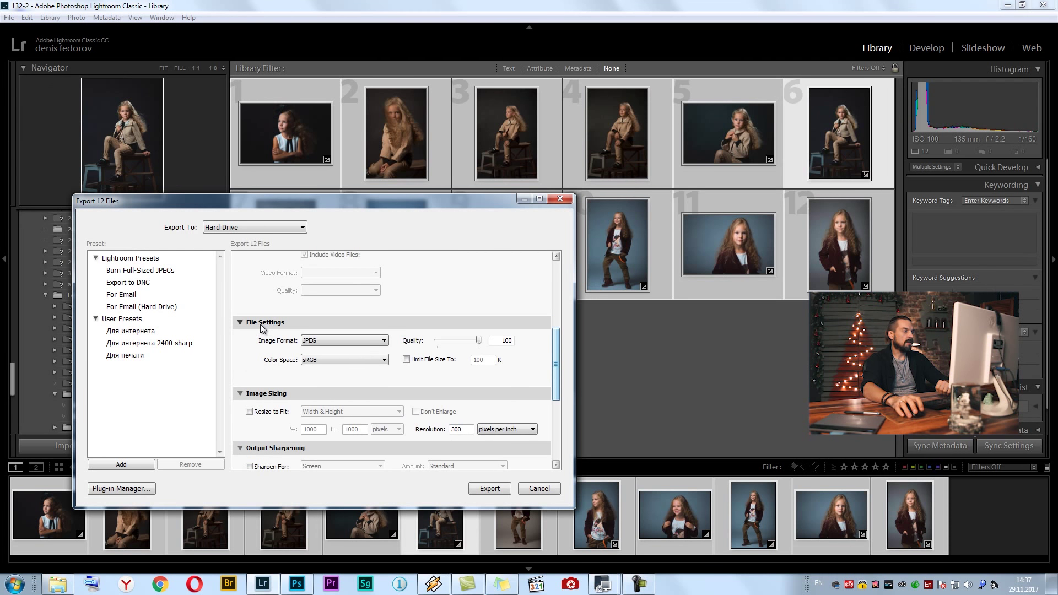
click(343, 337)
click(328, 353)
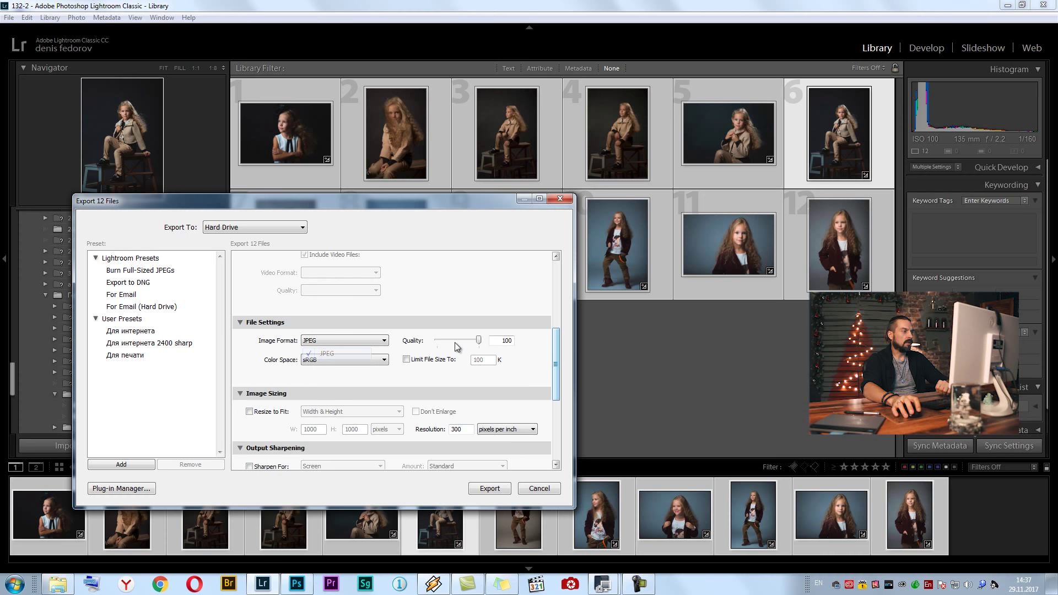
click(386, 360)
click(373, 372)
drag(558, 372, 557, 391)
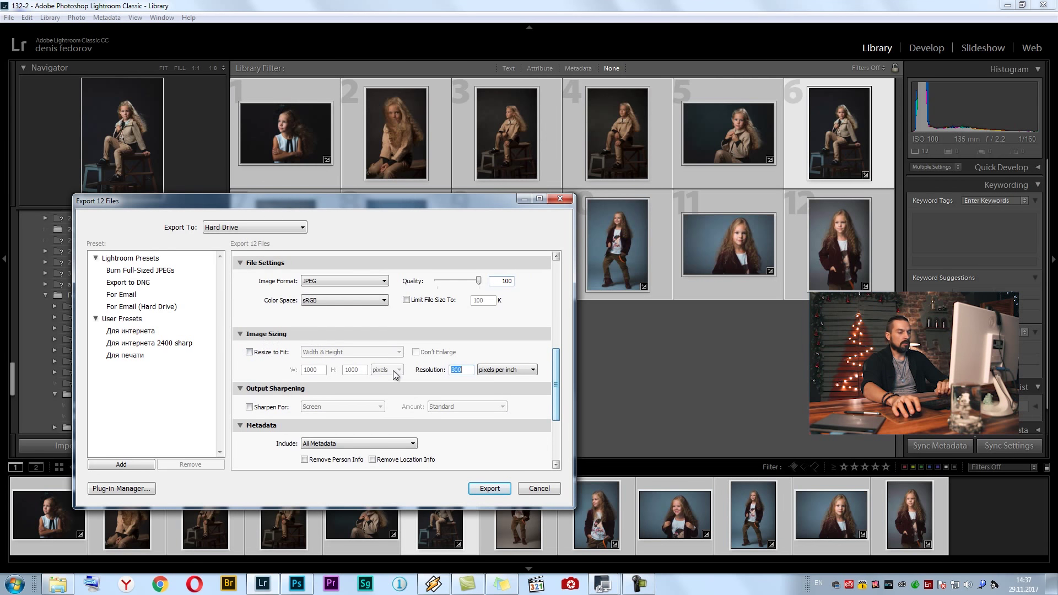
text(240)
key(BackSpace)
key(BackSpace)
key(BackSpace)
text(30)
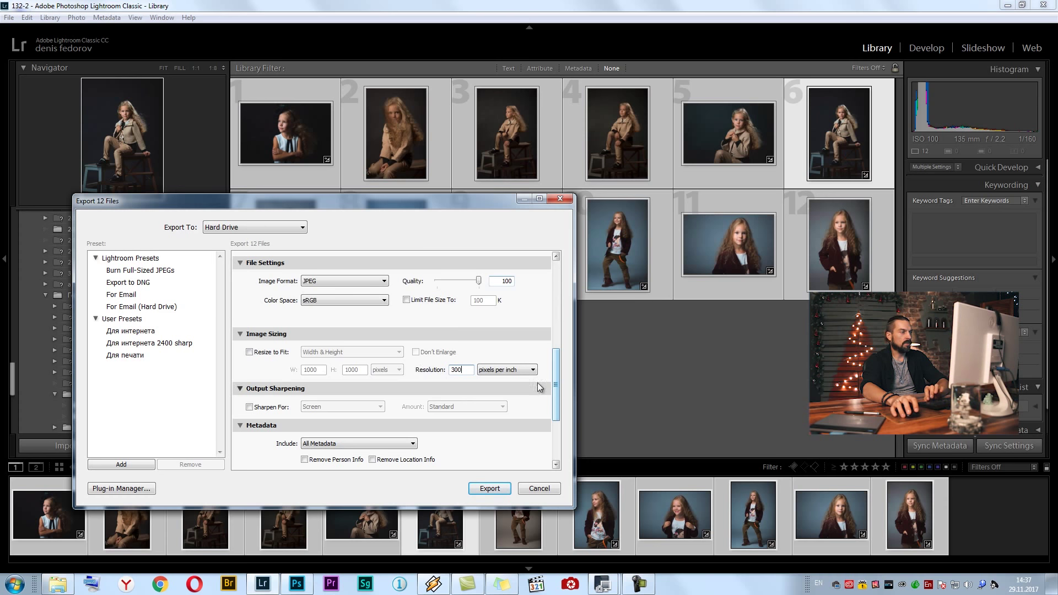
drag(557, 384, 549, 331)
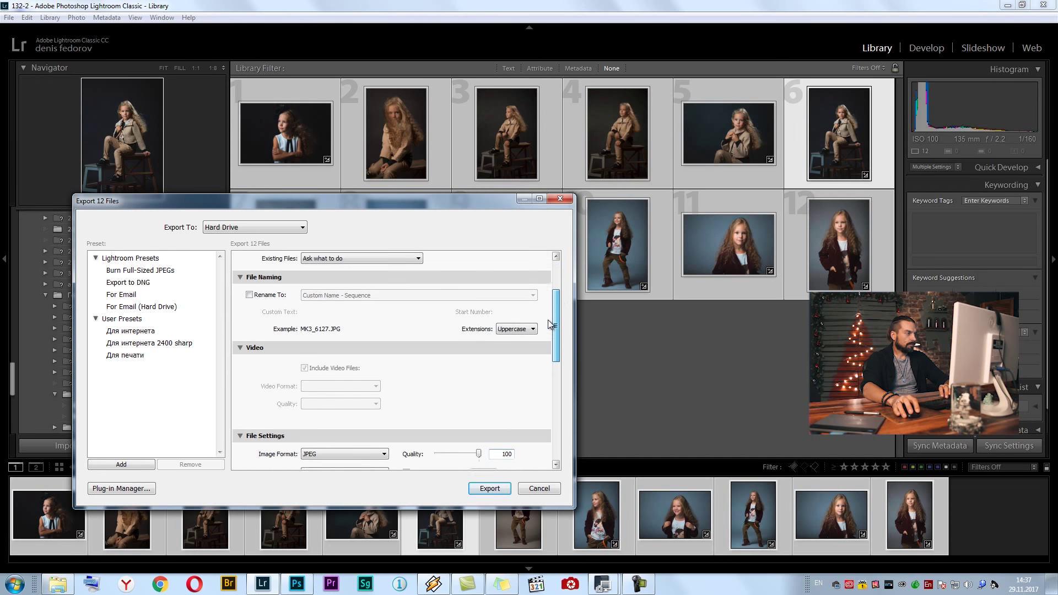
drag(550, 331, 552, 379)
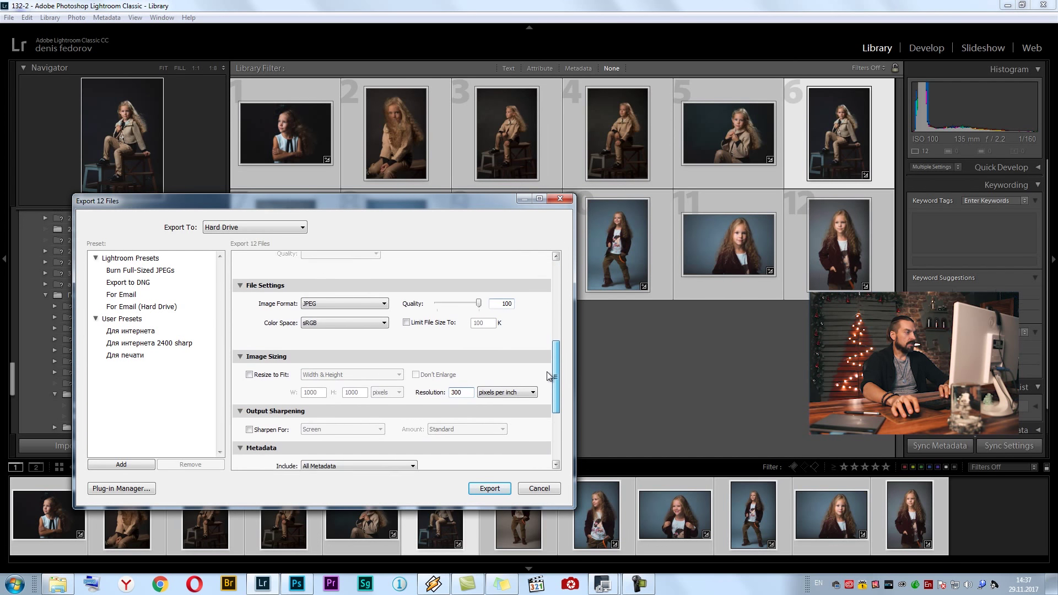
click(249, 374)
click(249, 373)
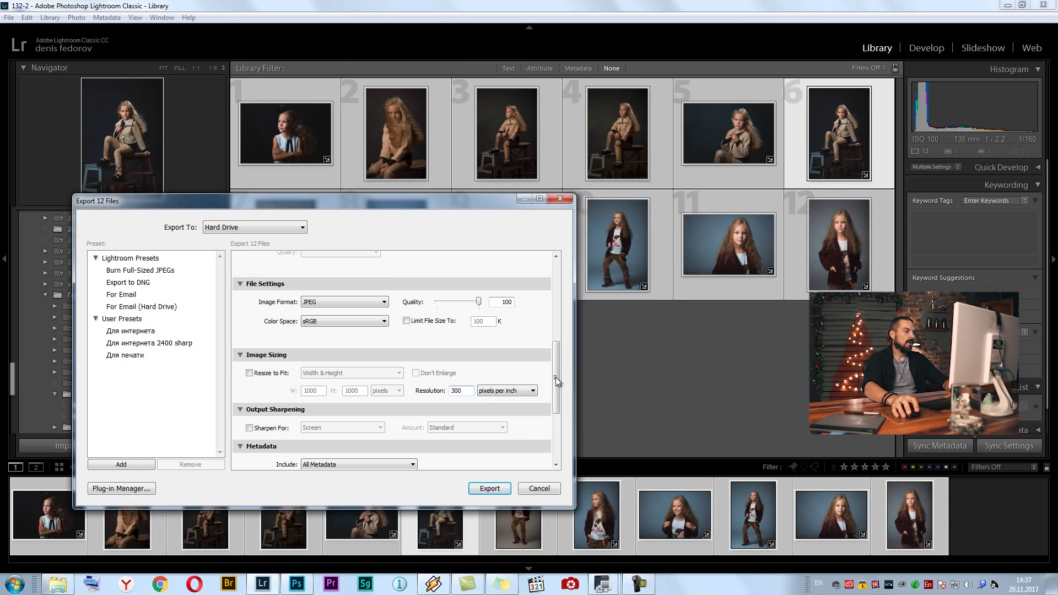
drag(555, 377, 551, 433)
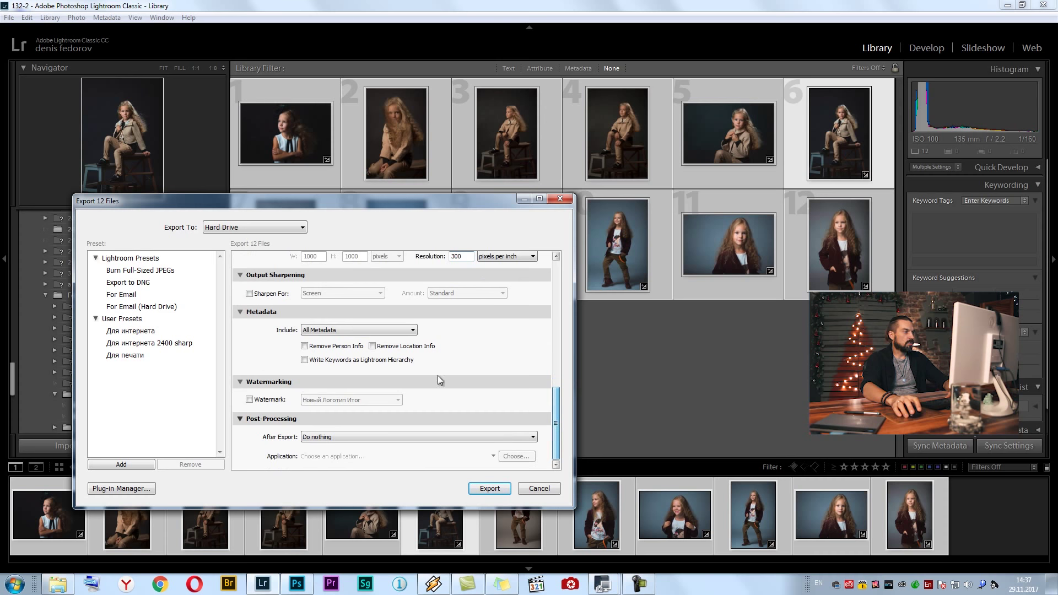
click(384, 330)
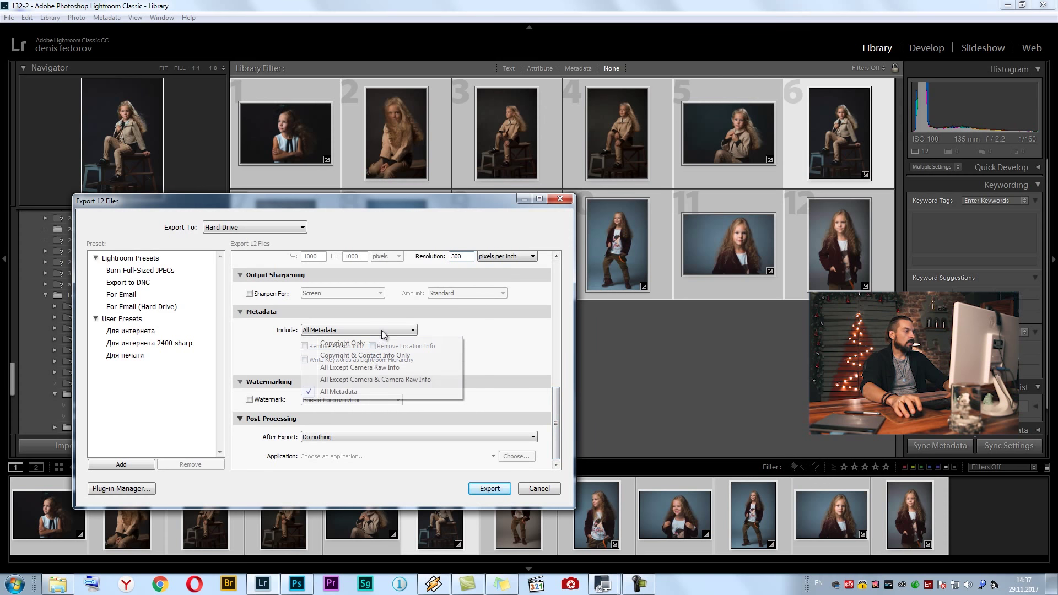
click(368, 392)
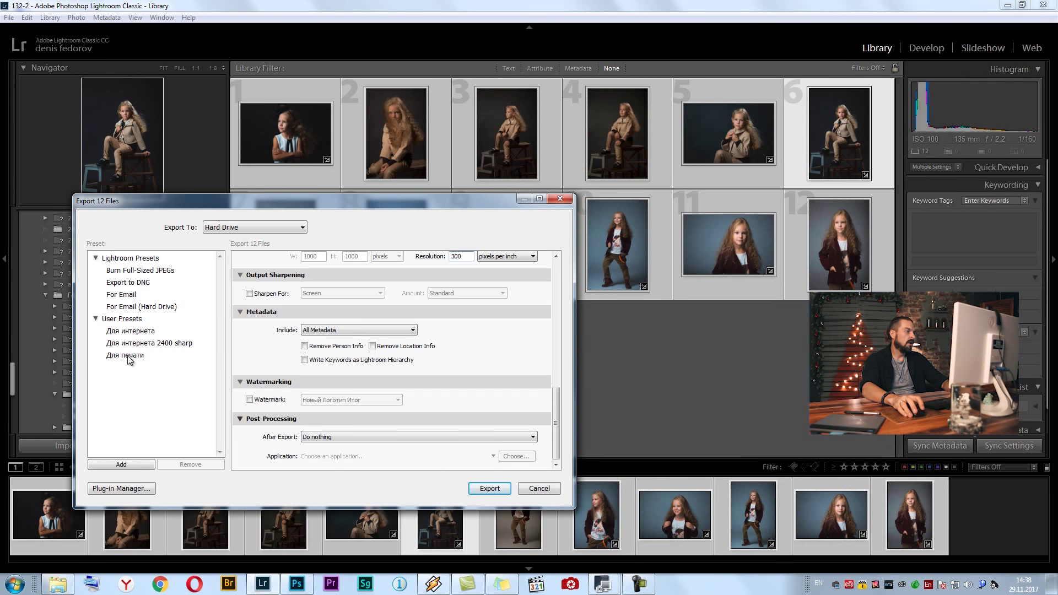
Compare the Для интернета 2400 sharp export preset, then reload Для печати (JPEG 100, no resizing, 240 ppi).
click(128, 355)
drag(556, 439, 551, 392)
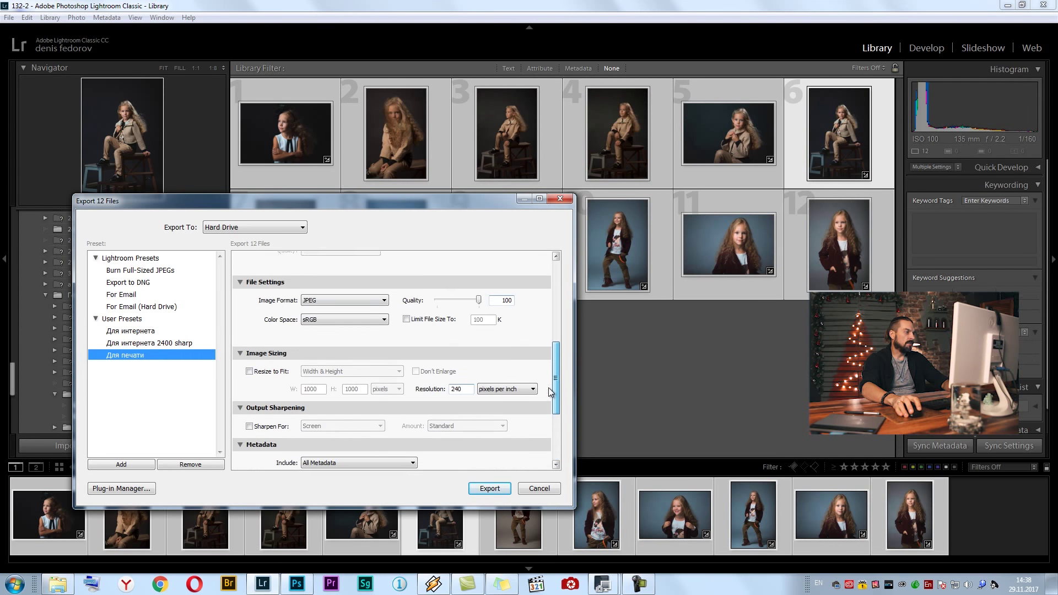
click(148, 343)
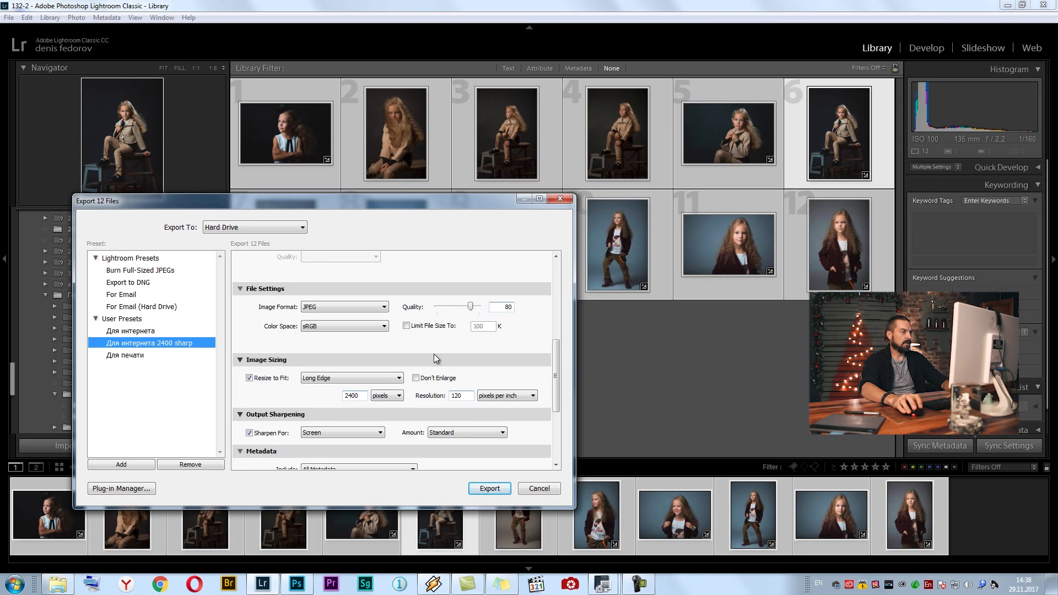
drag(473, 313, 471, 312)
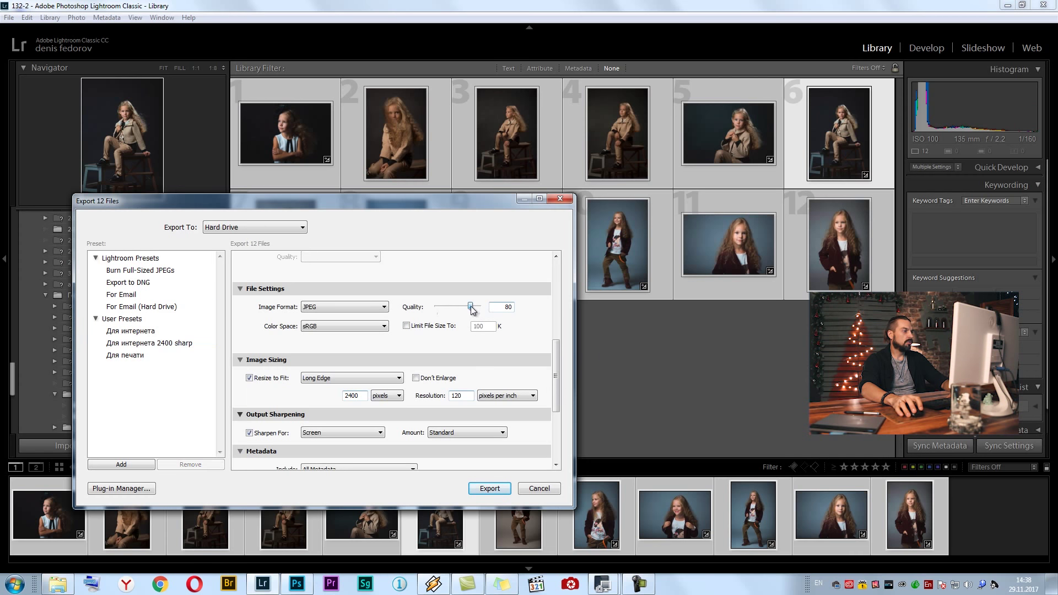
click(333, 383)
click(340, 418)
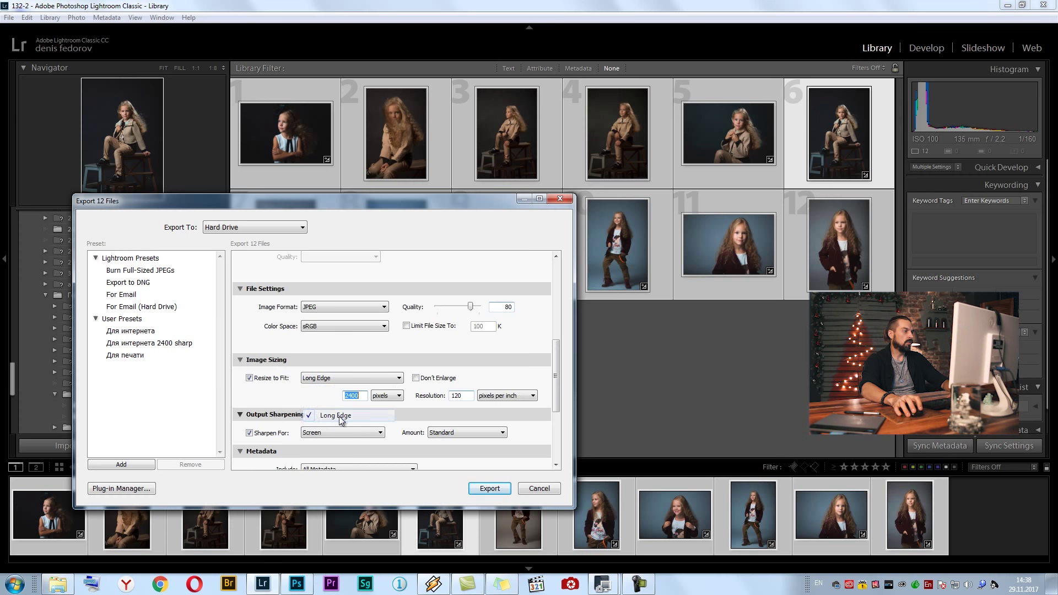
click(139, 356)
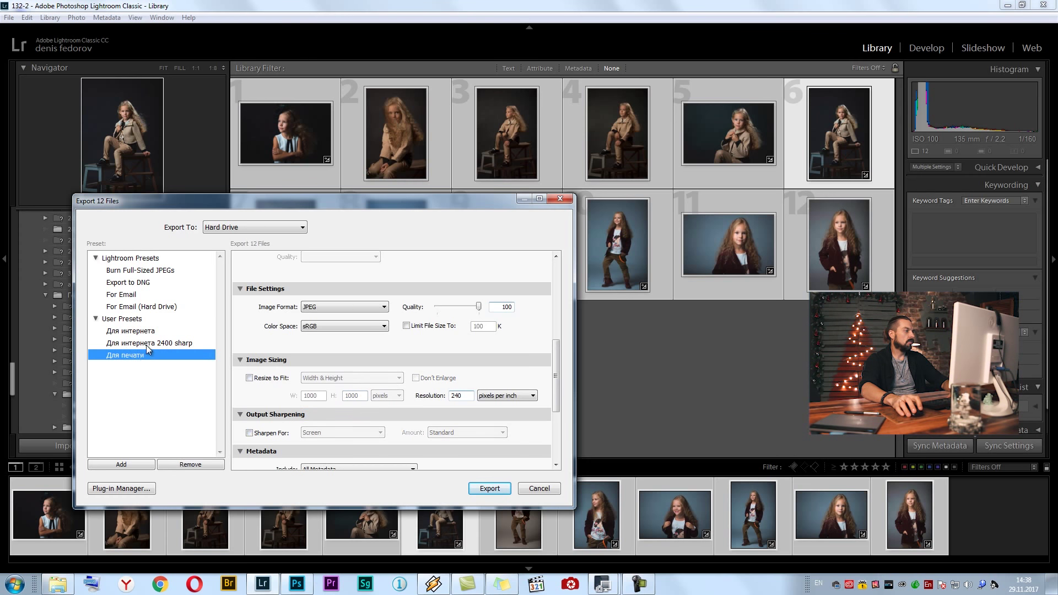
click(136, 469)
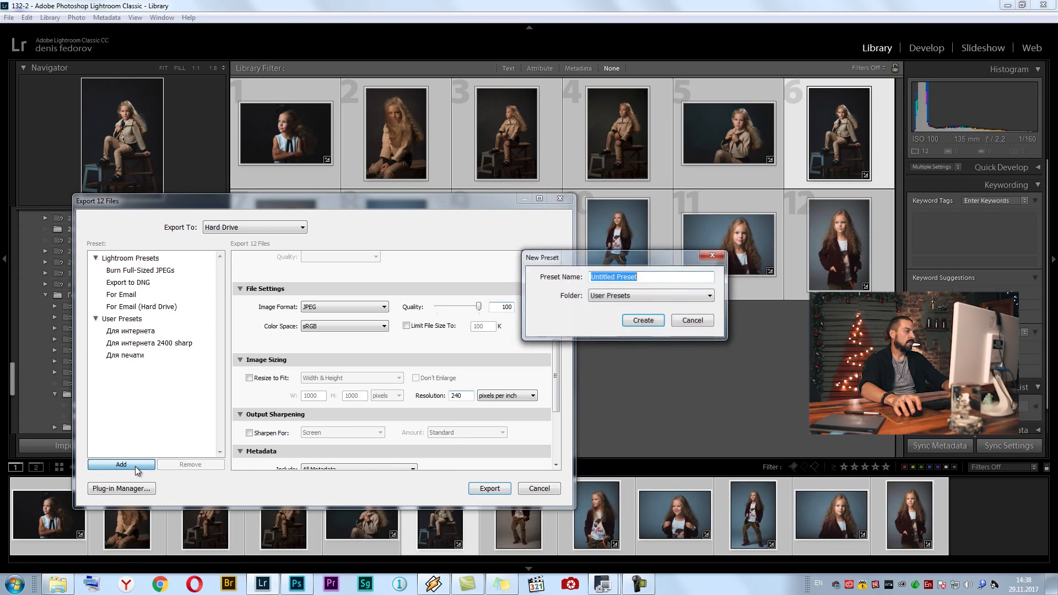
click(640, 301)
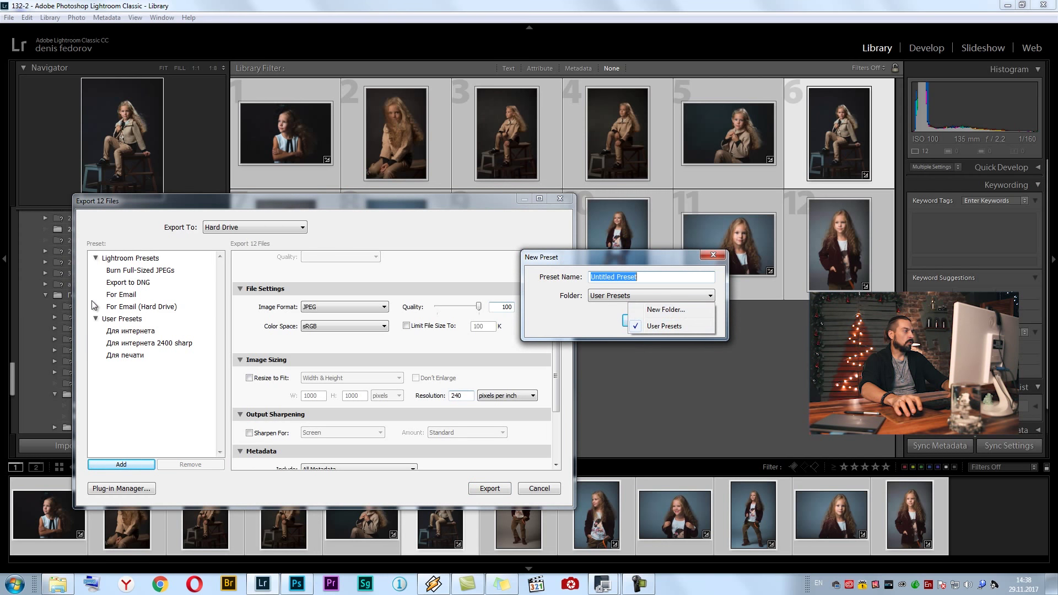
click(631, 289)
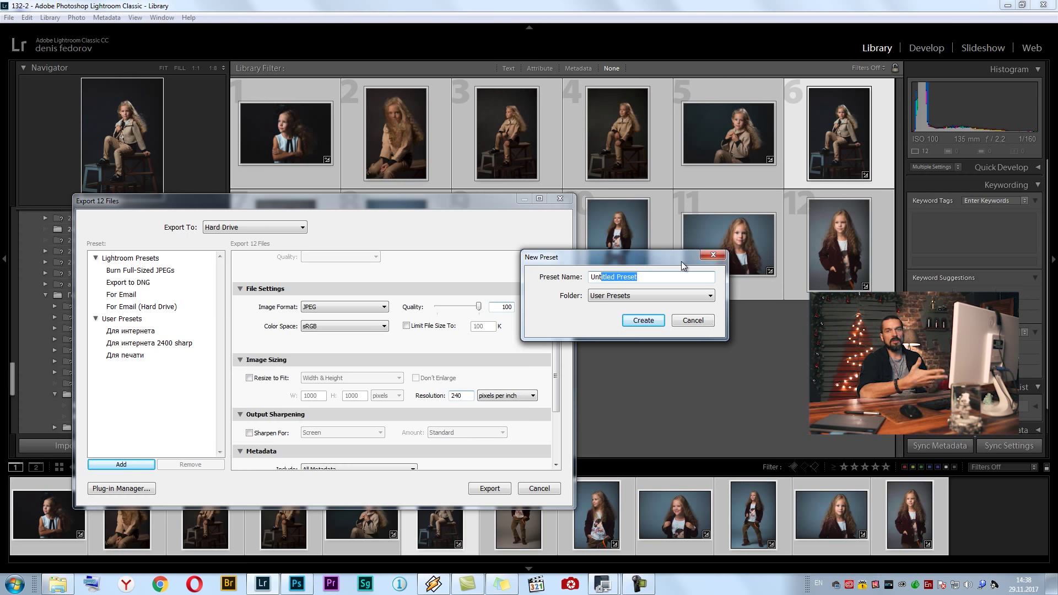
click(693, 321)
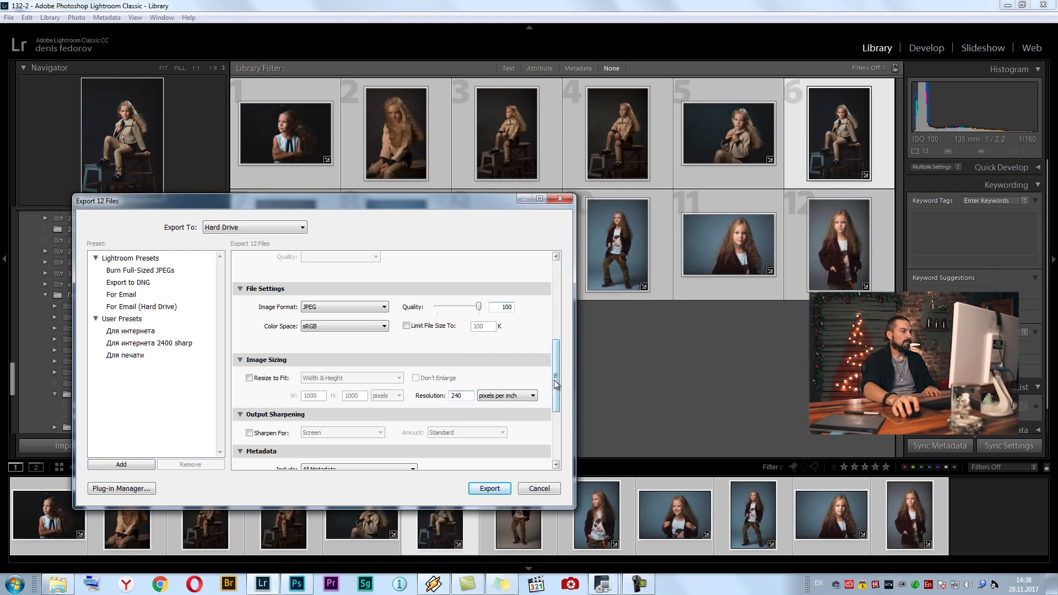
drag(557, 381, 556, 423)
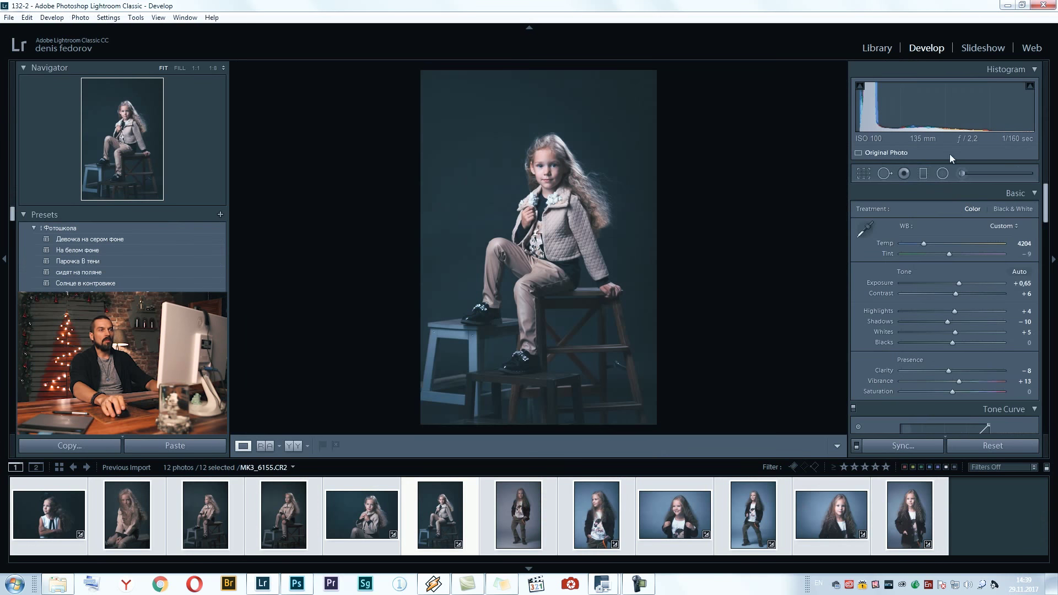
Show the Adjustment Brush settings for MK3_6155 in Develop.
click(962, 174)
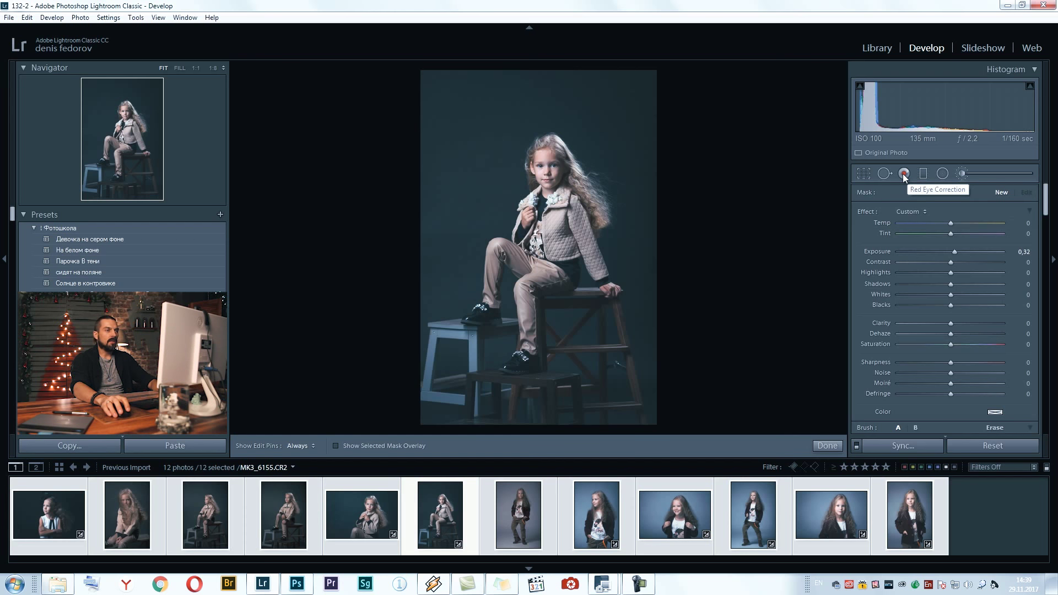
Rotate the crop of MK3_6155 to a −3.70 angle and apply it.
click(864, 174)
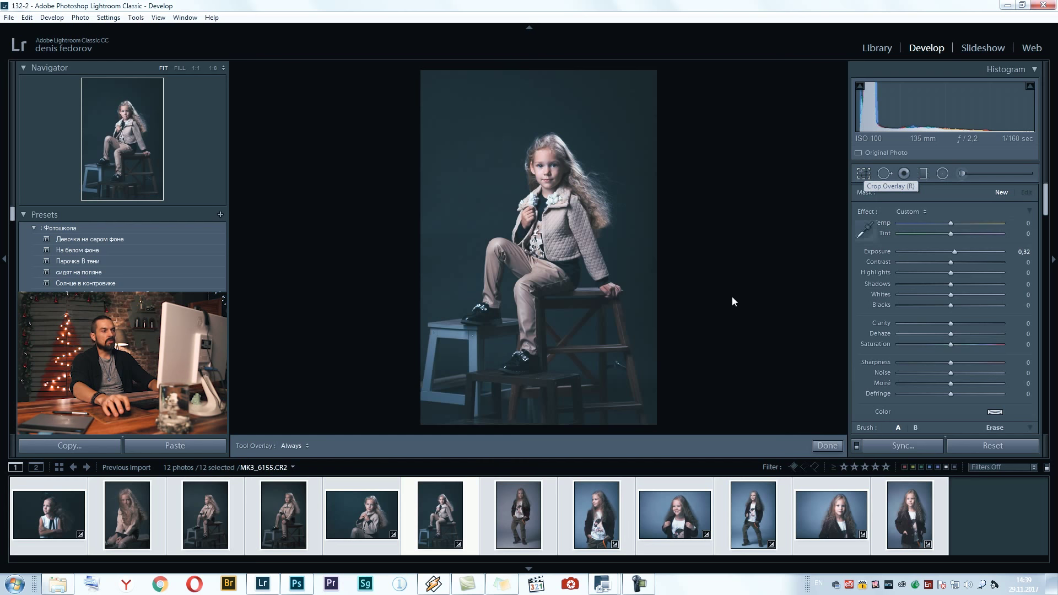
mouse_move(688, 354)
mouse_down()
mouse_move(685, 366)
mouse_move(685, 337)
mouse_up()
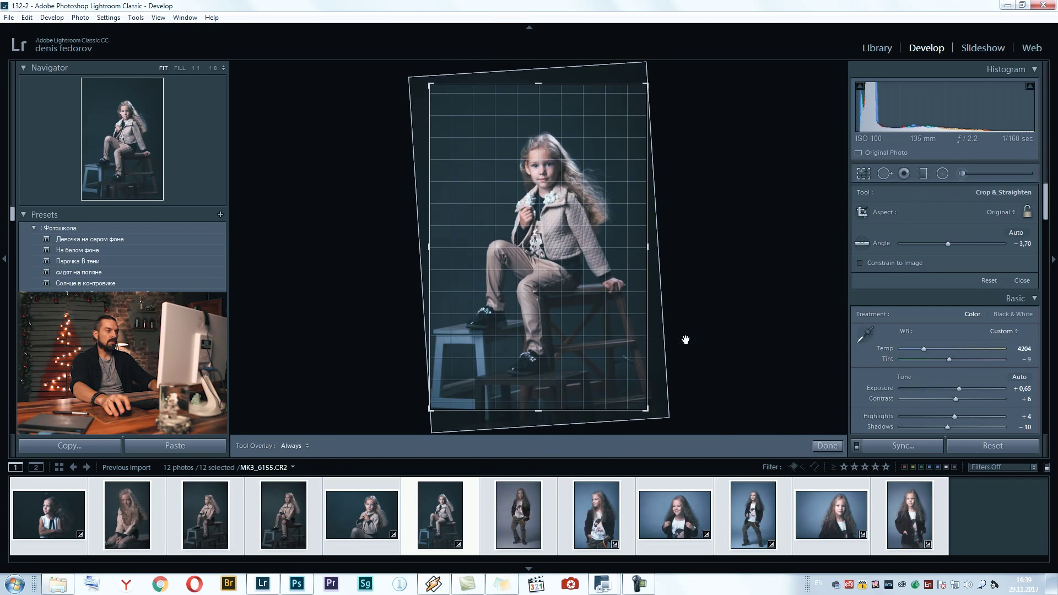
key(Return)
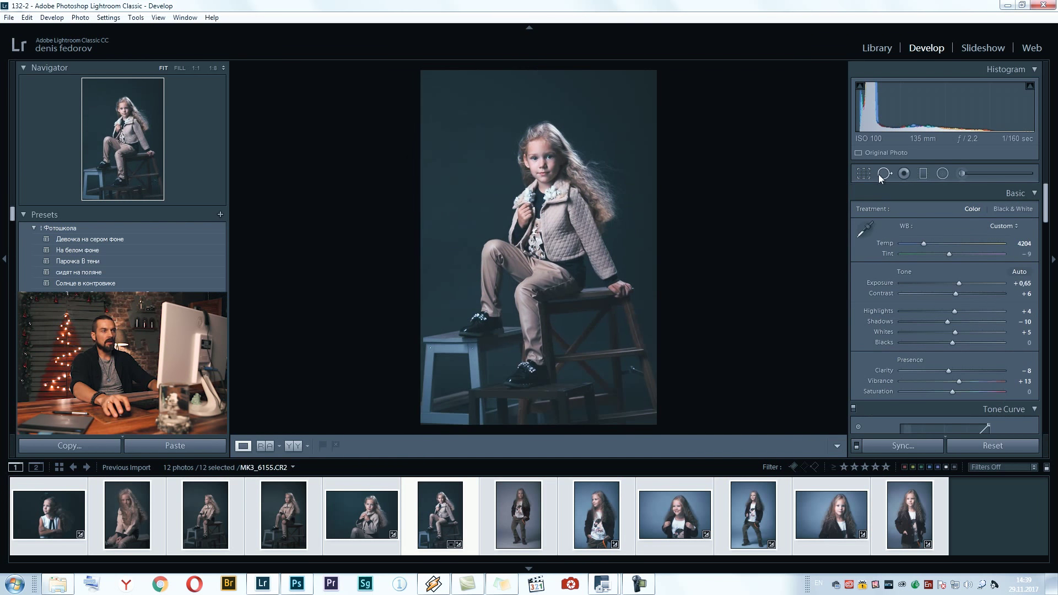